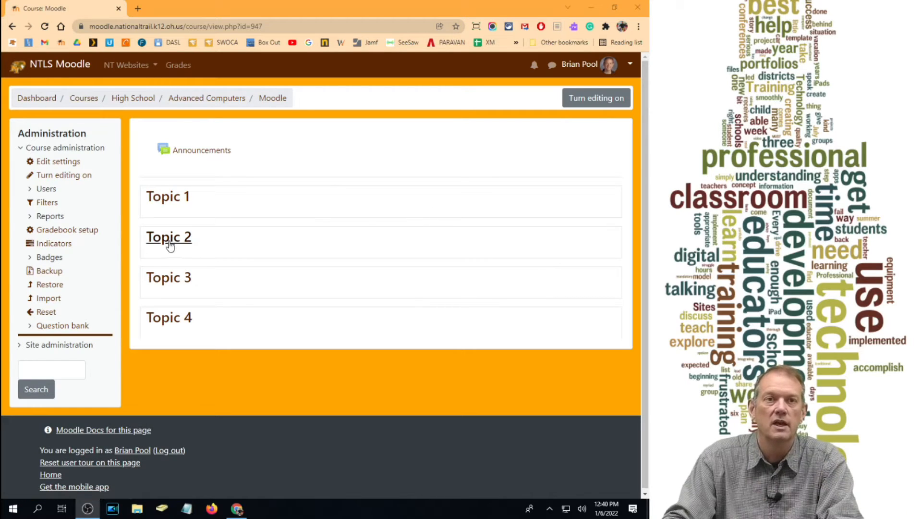
- Turn on editing for the course and rename the Topic 2 section to "Chapter 1"
{"action": "left_click", "coordinate": [598, 98]}
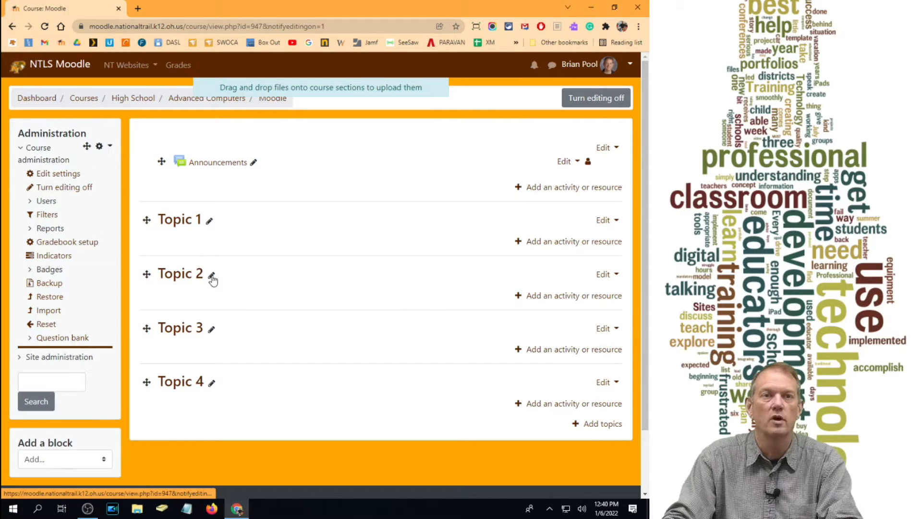
{"action": "left_click", "coordinate": [211, 275]}
{"action": "type", "text": "Topic 2"}
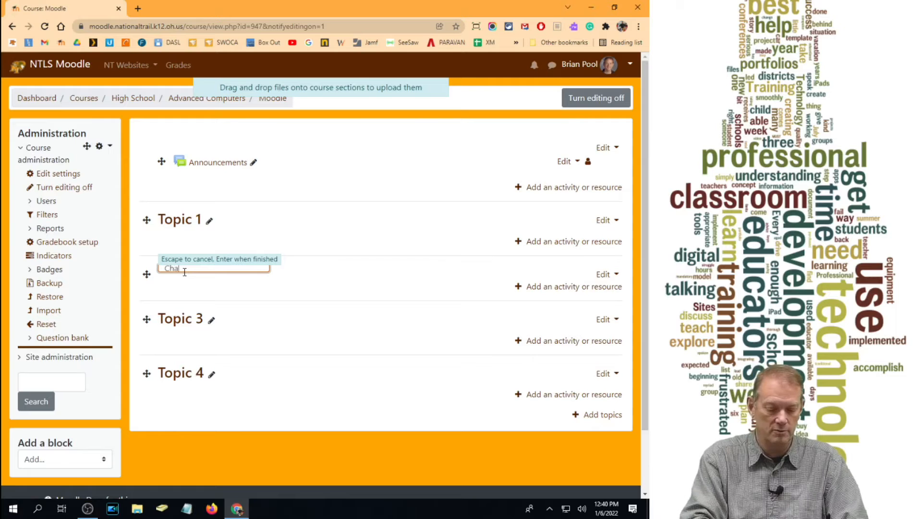
{"action": "key", "text": "Return"}
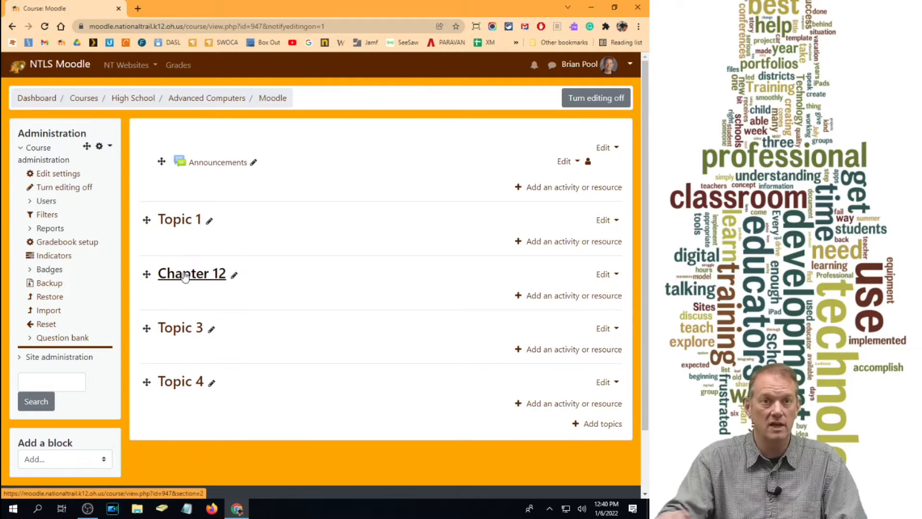
{"action": "left_click", "coordinate": [233, 275]}
{"action": "left_click", "coordinate": [215, 269]}
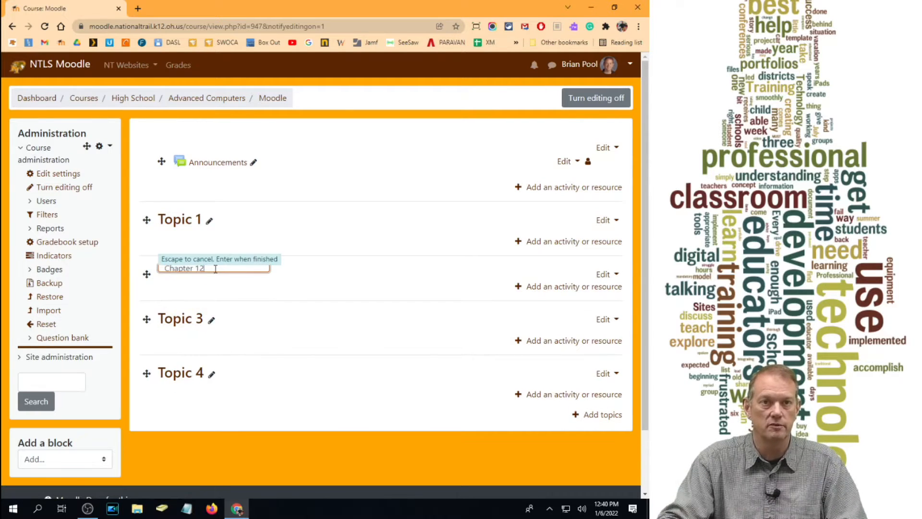
{"action": "key", "text": "BackSpace"}
{"action": "key", "text": "Return"}
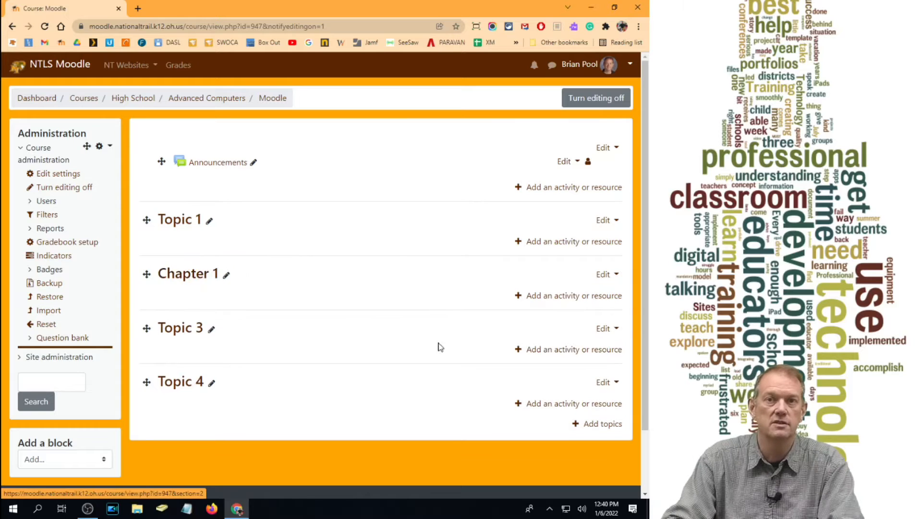
- Open the Chapter 1 section and add a new Quiz activity to it
{"action": "left_click", "coordinate": [175, 275]}
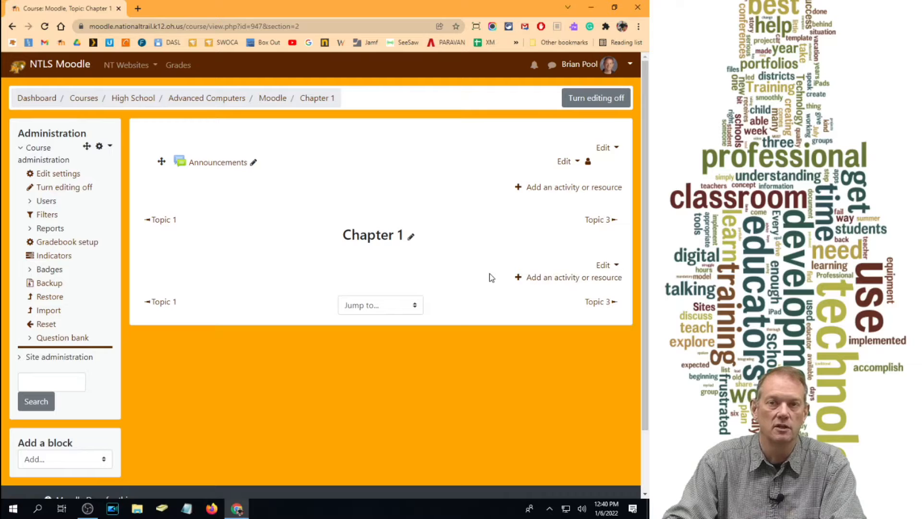
{"action": "left_click", "coordinate": [587, 280]}
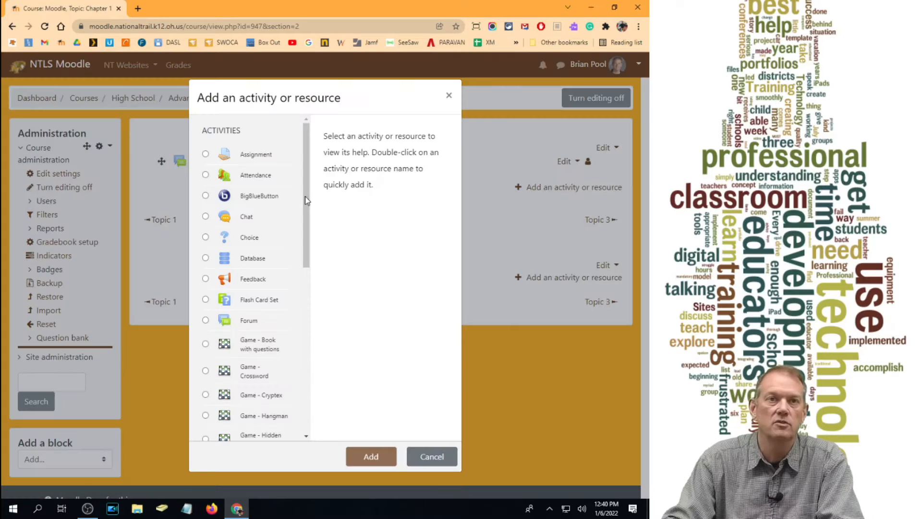
{"action": "scroll", "coordinate": [258, 205], "scroll_direction": "down", "scroll_amount": 5}
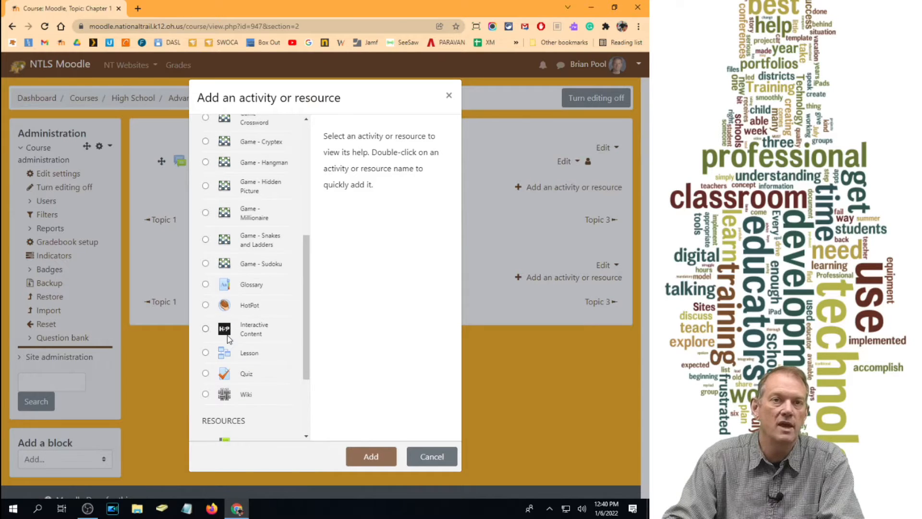
{"action": "scroll", "coordinate": [227, 335], "scroll_direction": "up", "scroll_amount": 5}
{"action": "scroll", "coordinate": [229, 345], "scroll_direction": "down", "scroll_amount": 5}
{"action": "scroll", "coordinate": [230, 345], "scroll_direction": "down", "scroll_amount": 3}
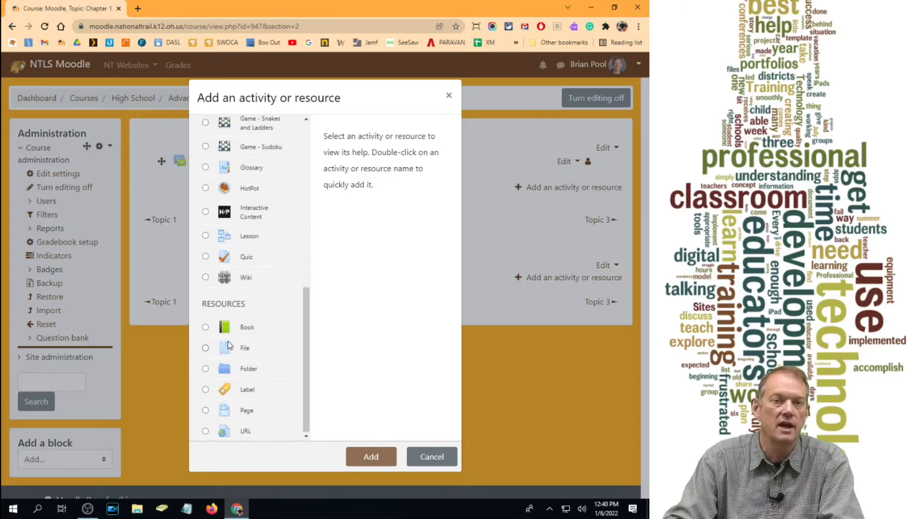
{"action": "scroll", "coordinate": [228, 344], "scroll_direction": "up", "scroll_amount": 8}
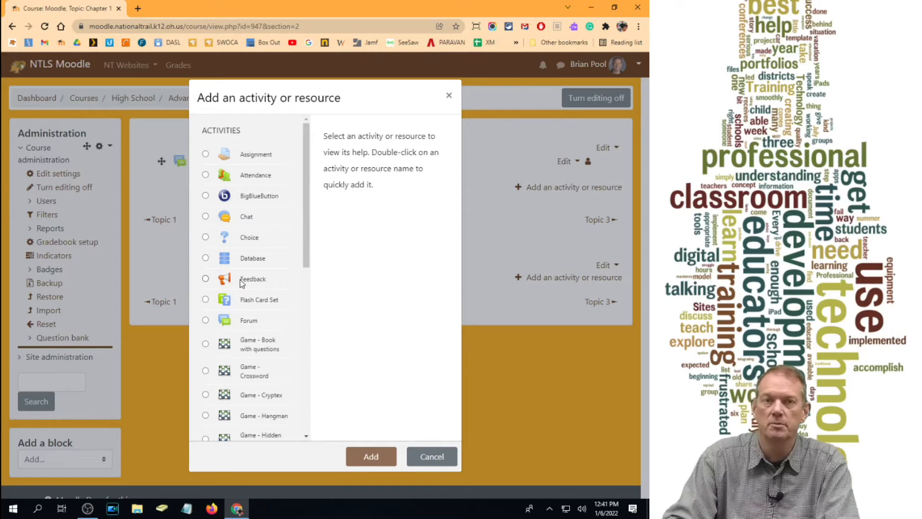
{"action": "scroll", "coordinate": [241, 283], "scroll_direction": "down", "scroll_amount": 3}
{"action": "scroll", "coordinate": [241, 285], "scroll_direction": "down", "scroll_amount": 4}
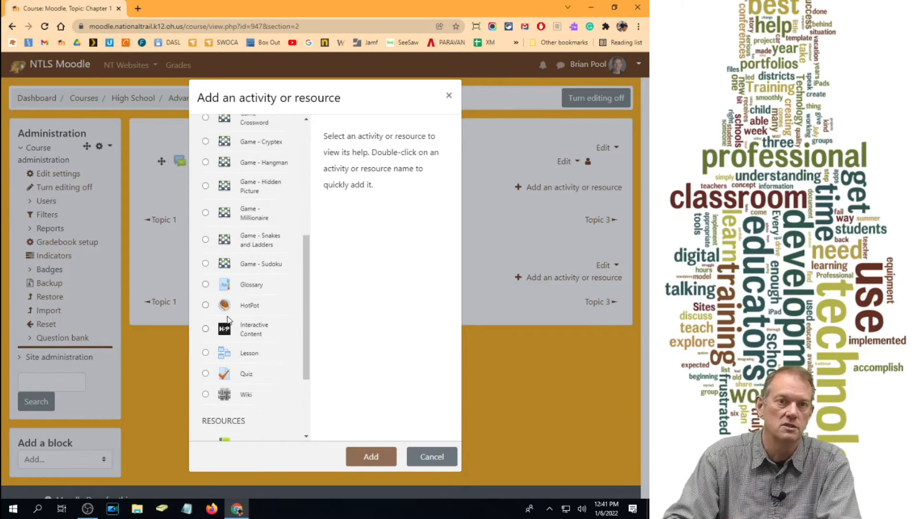
{"action": "left_click", "coordinate": [206, 272]}
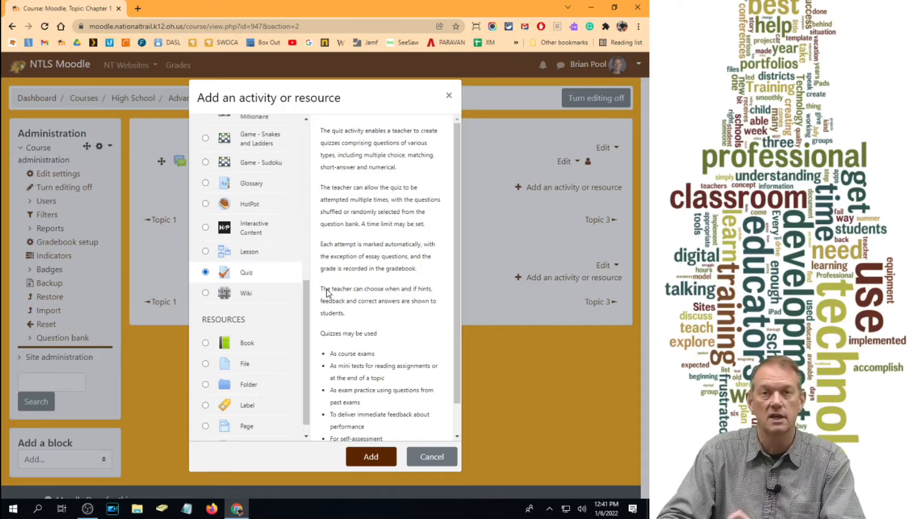
{"action": "scroll", "coordinate": [463, 314], "scroll_direction": "down", "scroll_amount": 1}
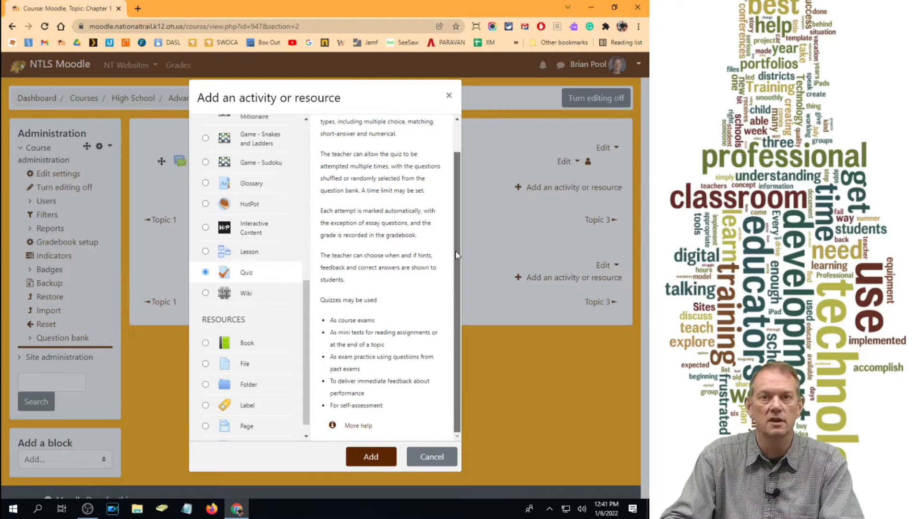
{"action": "scroll", "coordinate": [457, 254], "scroll_direction": "up", "scroll_amount": 1}
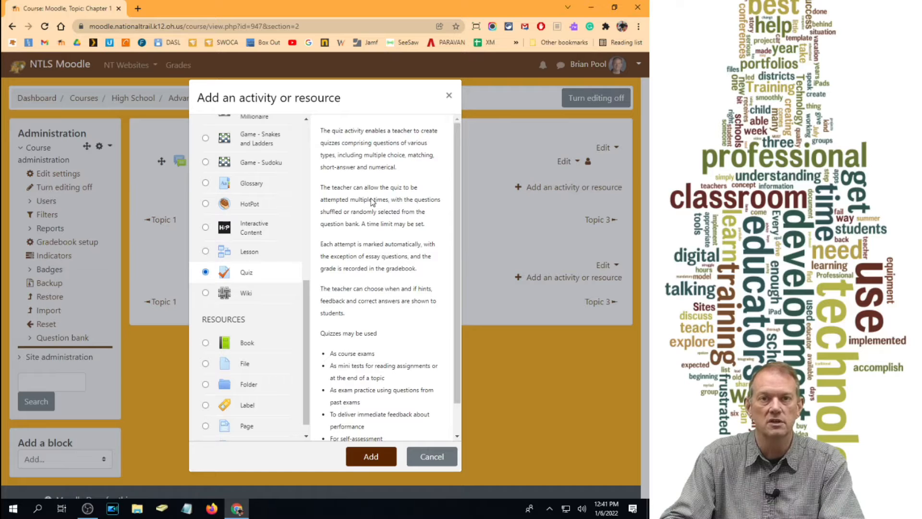
{"action": "left_click", "coordinate": [377, 457]}
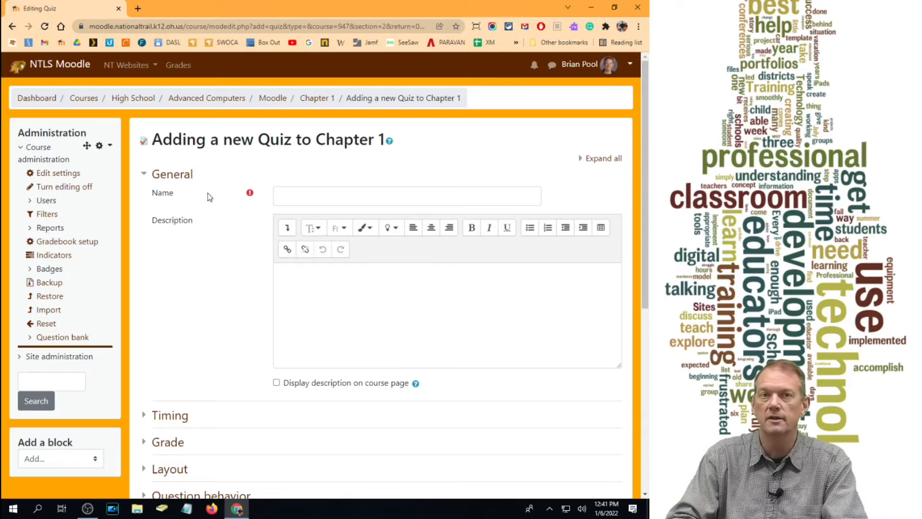
- Name the new quiz "Ch 1.1 - Gravity Basics", leaving its description empty
{"action": "left_click", "coordinate": [294, 199]}
{"action": "type", "text": "Ch 1.1"}
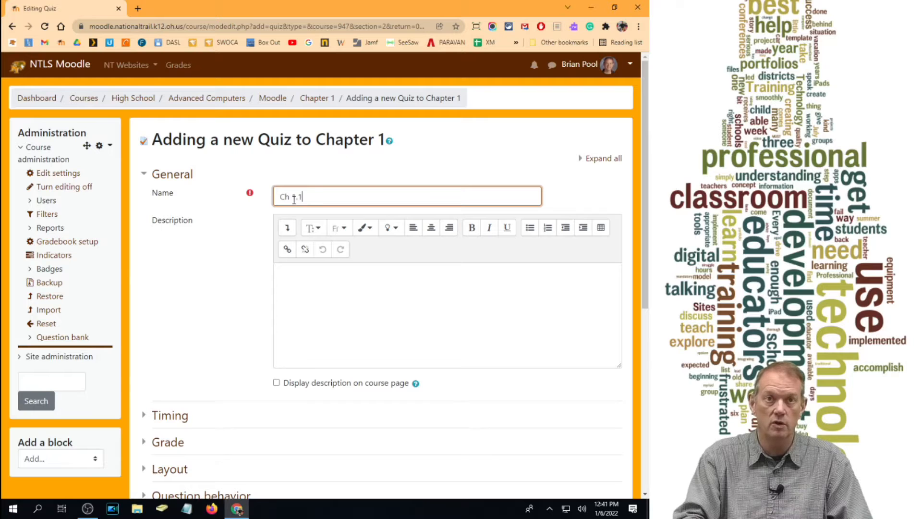
{"action": "type", "text": " - "}
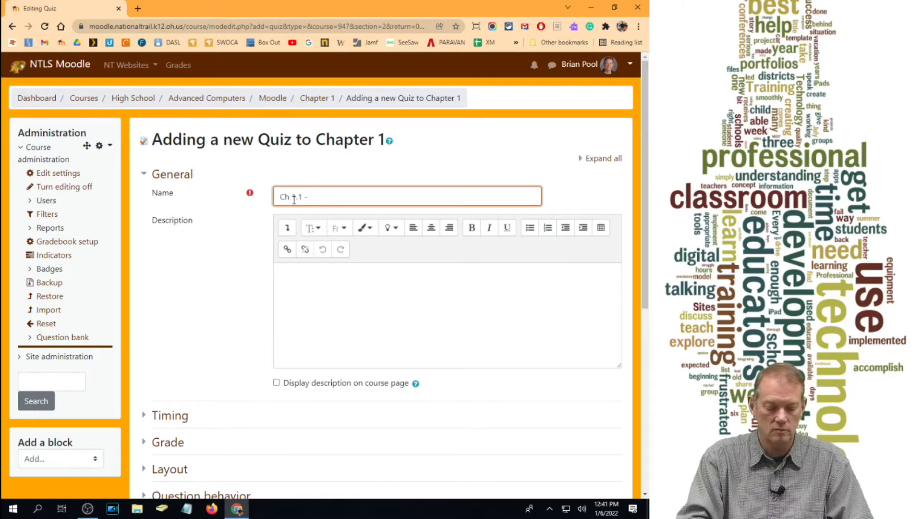
{"action": "type", "text": "Gra"}
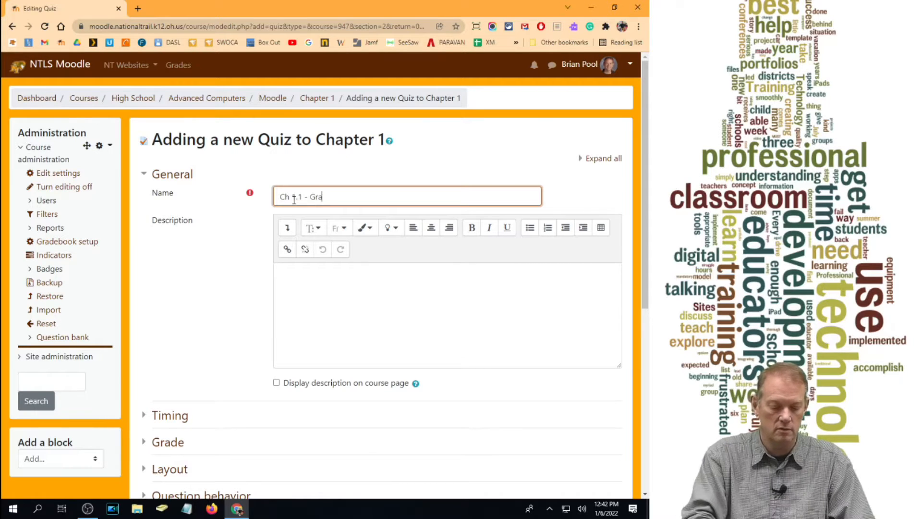
{"action": "type", "text": "vity B"}
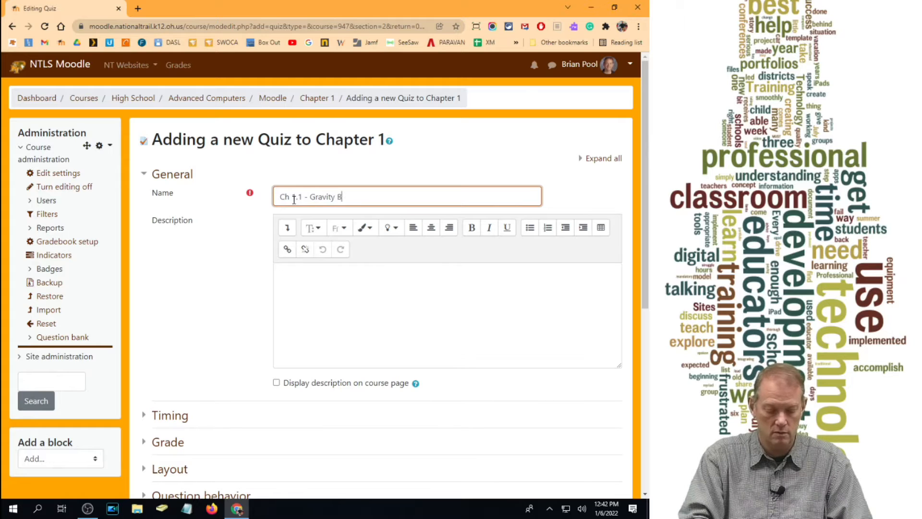
{"action": "type", "text": "asics"}
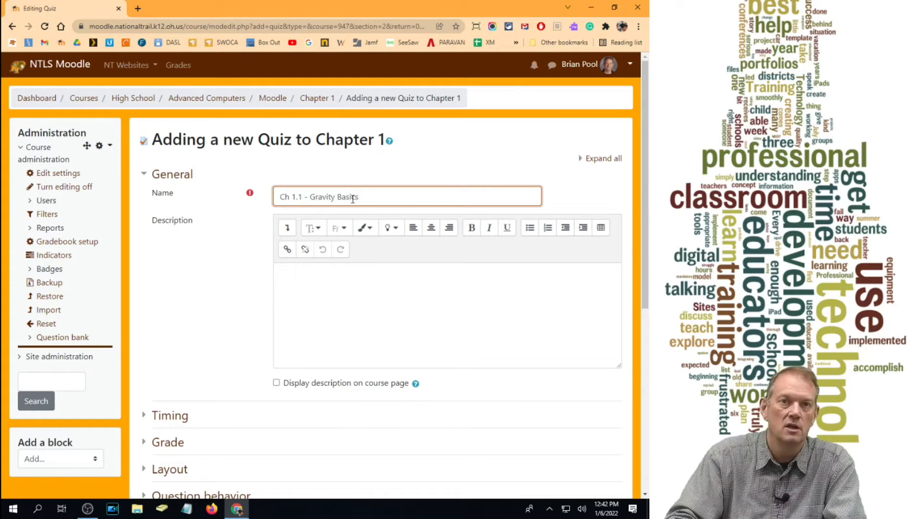
{"action": "scroll", "coordinate": [341, 227], "scroll_direction": "down", "scroll_amount": 2}
{"action": "scroll", "coordinate": [323, 221], "scroll_direction": "up", "scroll_amount": 1}
{"action": "left_click", "coordinate": [335, 246]}
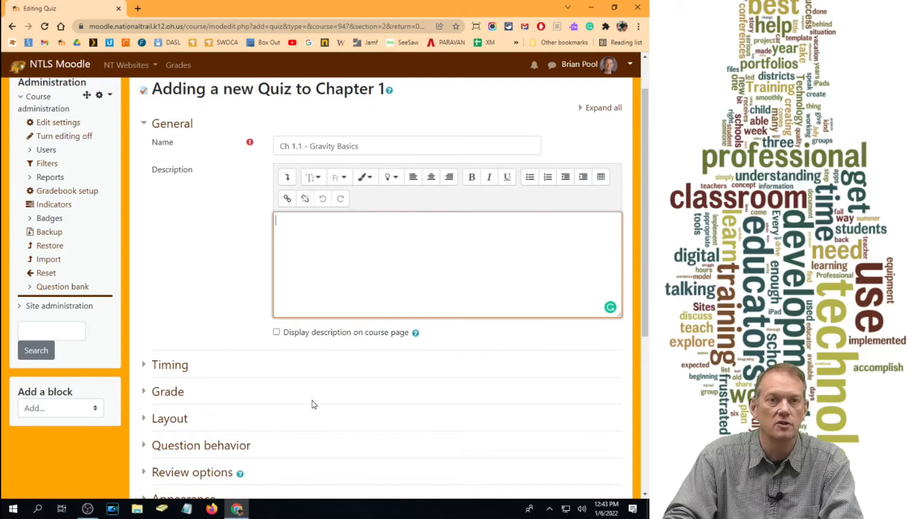
- Expand all quiz settings and enable an opening date of 7 January 2022 at 07:30
{"action": "left_click", "coordinate": [601, 108]}
{"action": "scroll", "coordinate": [333, 211], "scroll_direction": "down", "scroll_amount": 4}
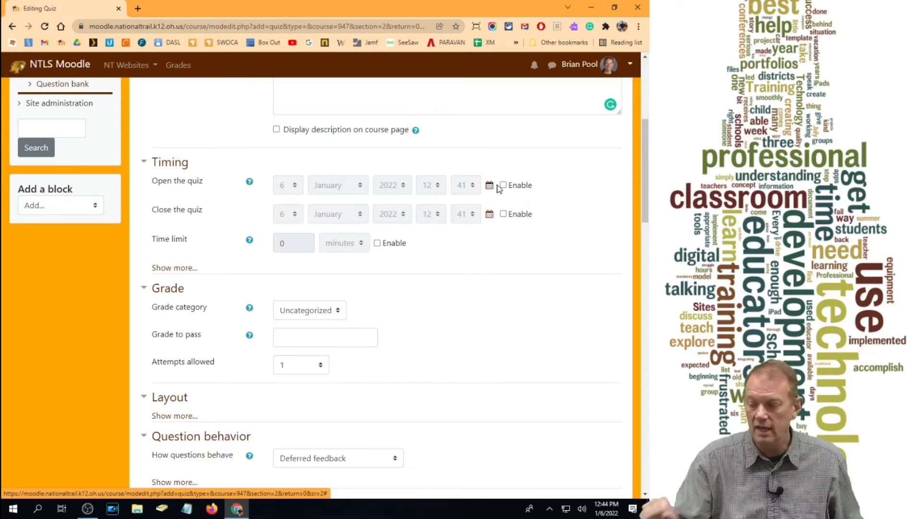
{"action": "left_click", "coordinate": [504, 185]}
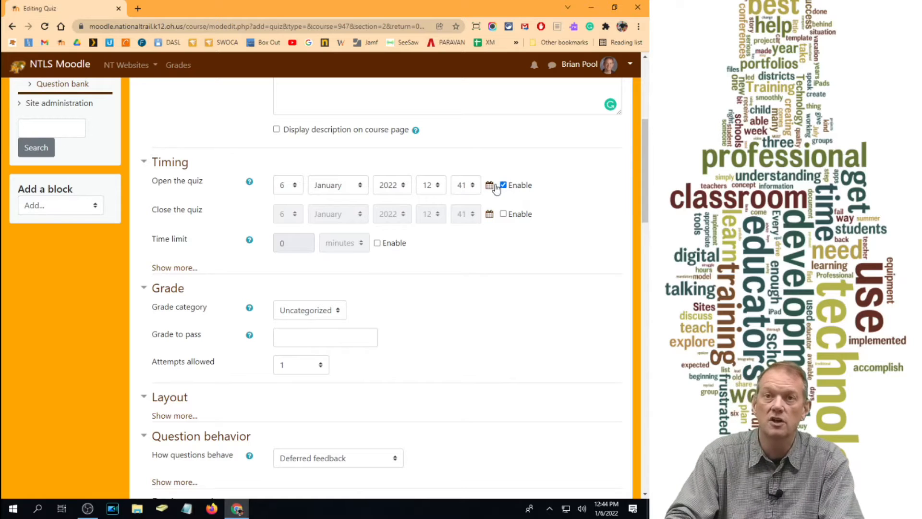
{"action": "left_click", "coordinate": [504, 185]}
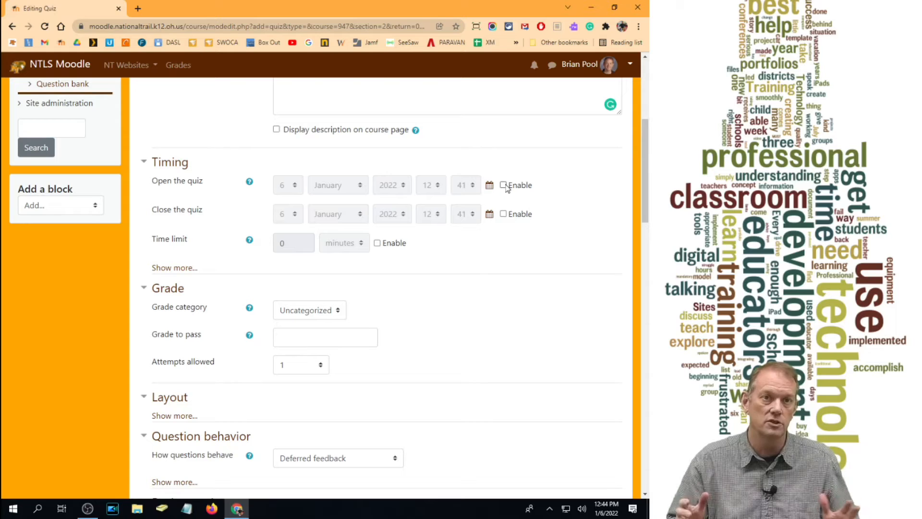
{"action": "left_click", "coordinate": [504, 185]}
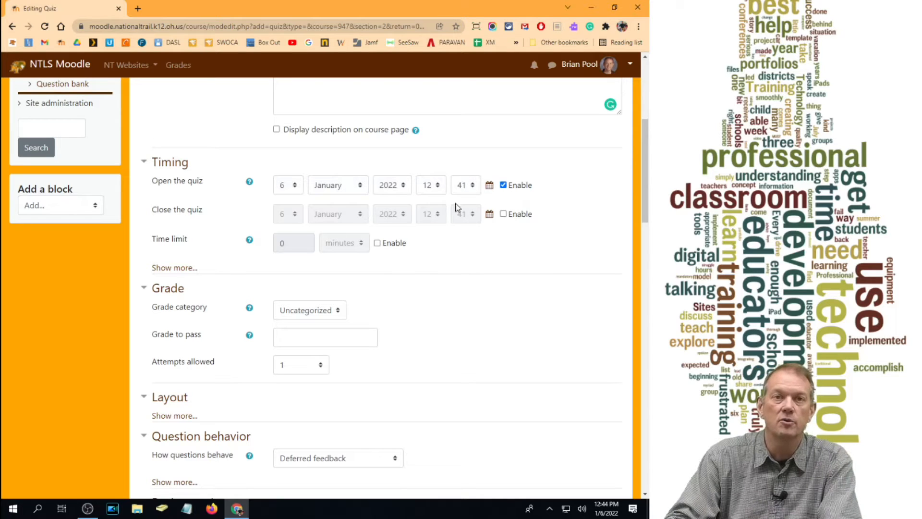
{"action": "left_click", "coordinate": [490, 186]}
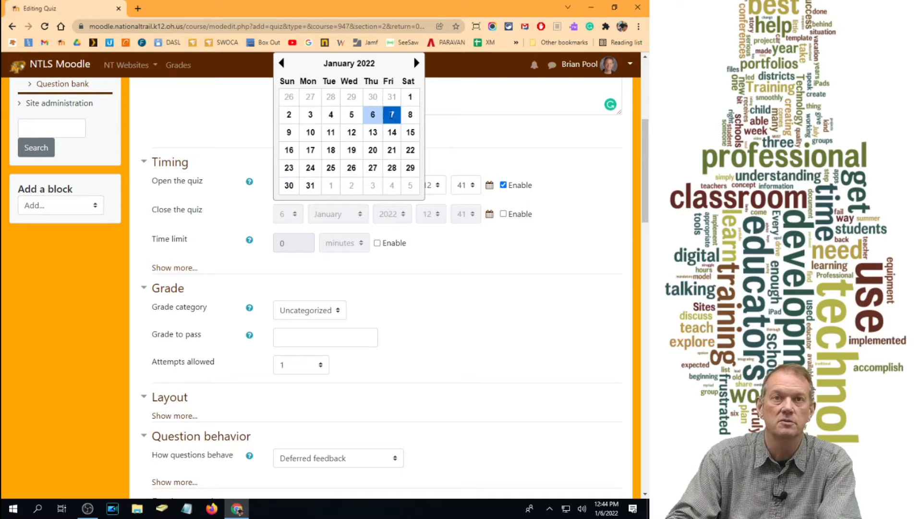
{"action": "left_click", "coordinate": [391, 117]}
{"action": "left_click", "coordinate": [437, 189]}
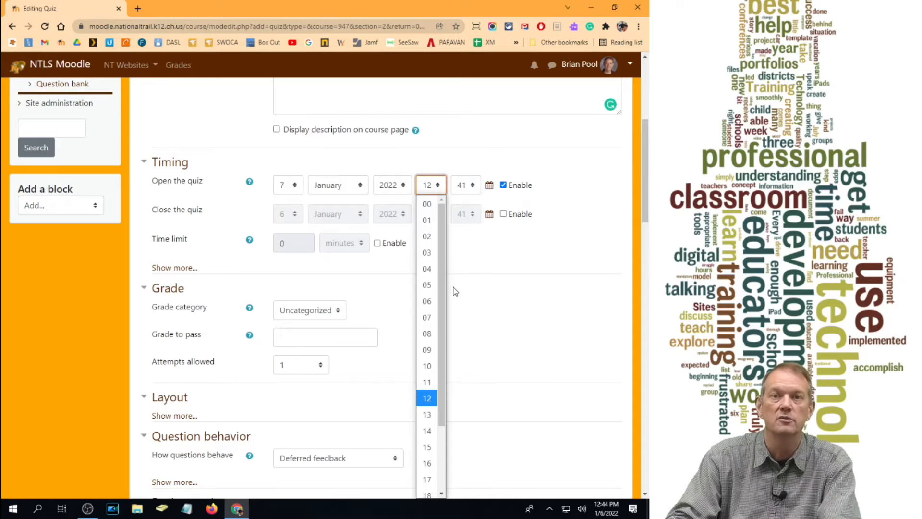
{"action": "left_click", "coordinate": [429, 322]}
{"action": "left_click", "coordinate": [464, 188]}
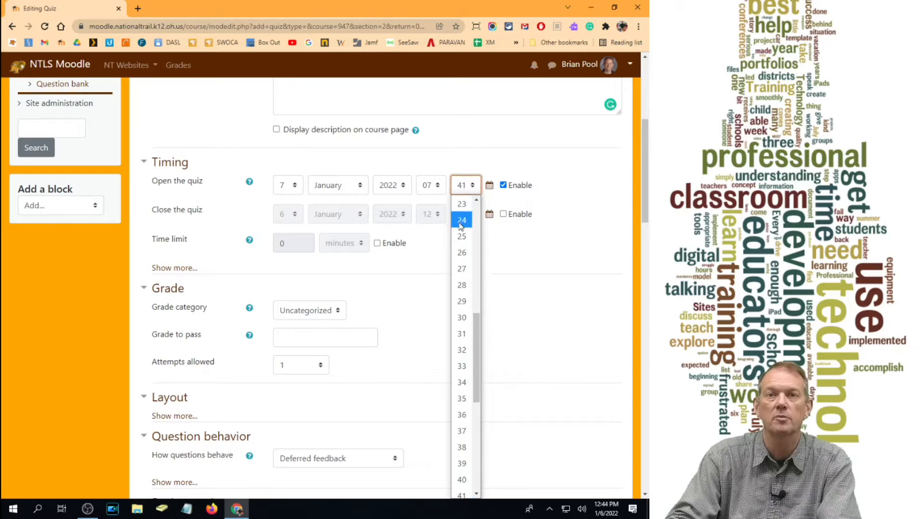
{"action": "left_click", "coordinate": [462, 317]}
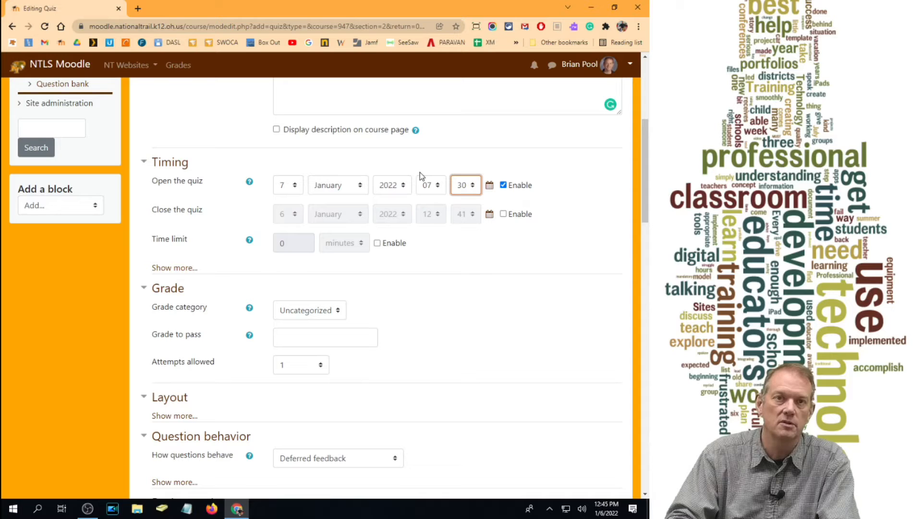
- Try a quiz closing date of 10 January 2022 at 14:30, and disable the closing date again
{"action": "left_click", "coordinate": [504, 215]}
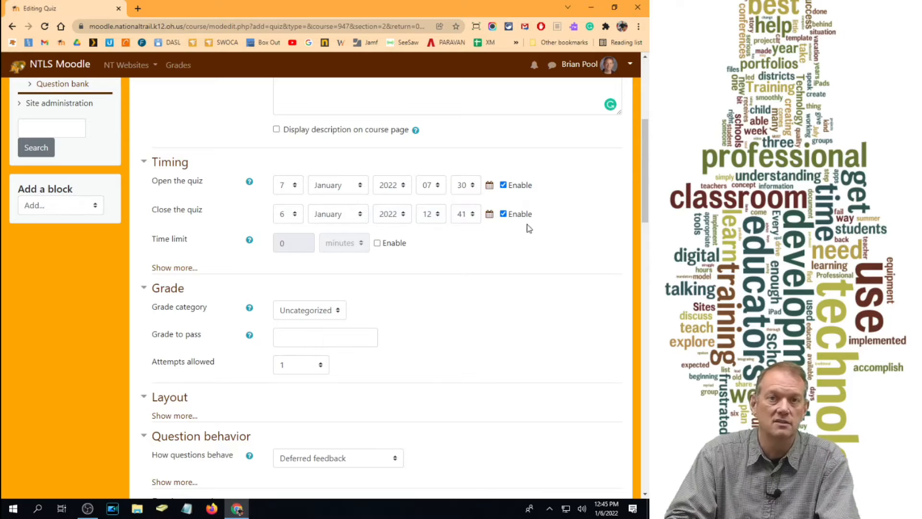
{"action": "left_click", "coordinate": [489, 214]}
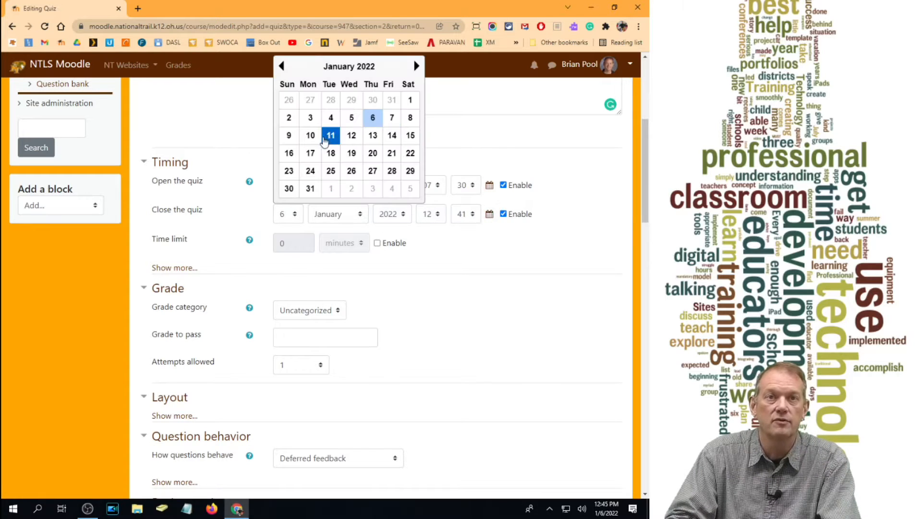
{"action": "left_click", "coordinate": [310, 134]}
{"action": "left_click", "coordinate": [438, 217]}
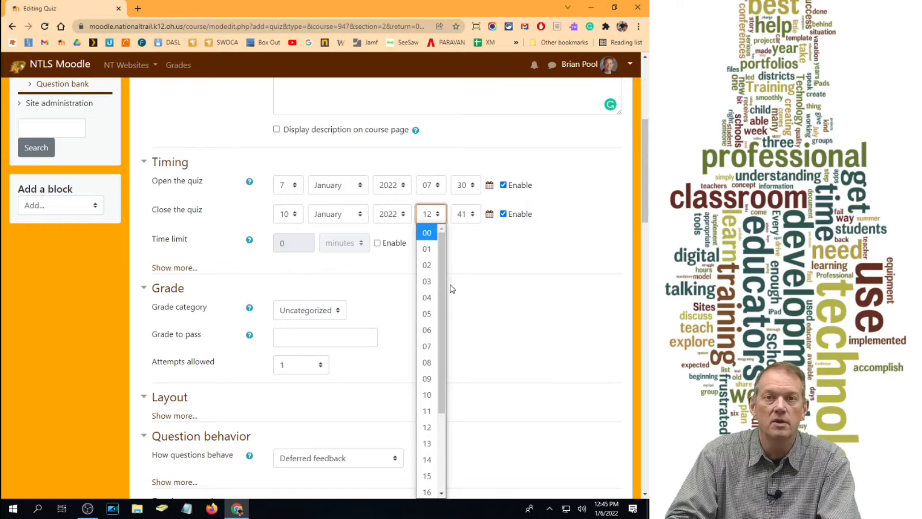
{"action": "left_click", "coordinate": [431, 458]}
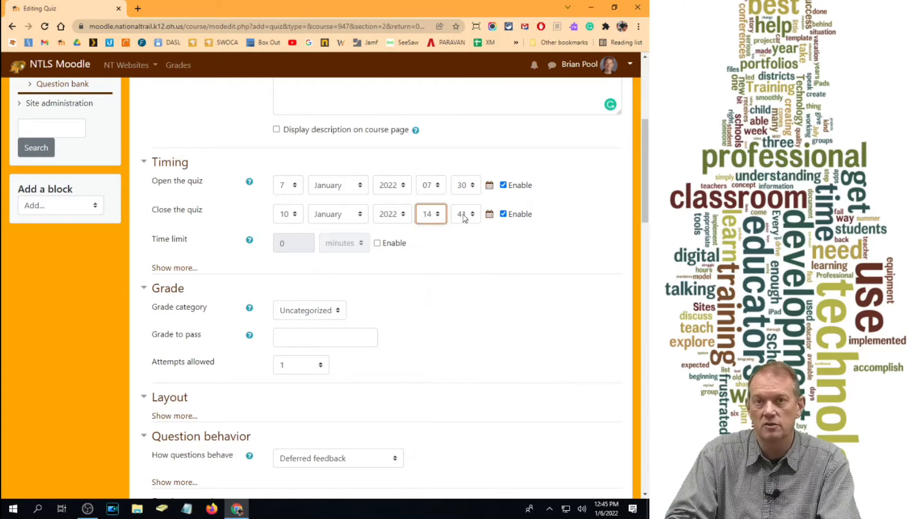
{"action": "left_click", "coordinate": [465, 214]}
{"action": "left_click", "coordinate": [461, 313]}
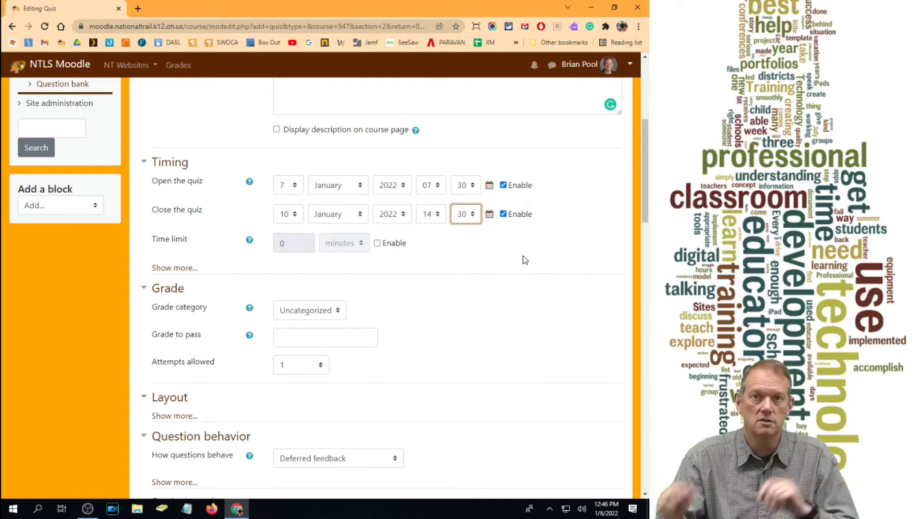
{"action": "left_click", "coordinate": [503, 214]}
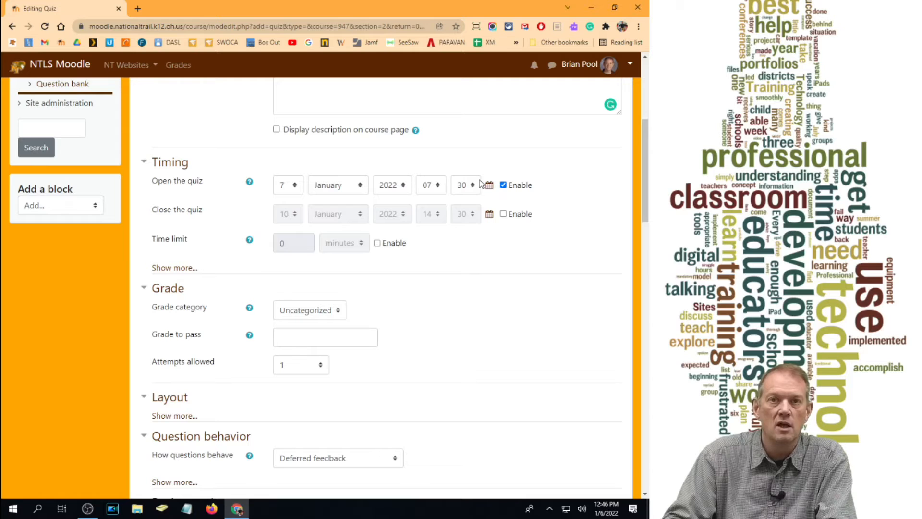
- Enable the quiz time limit and set it to 80 minutes
{"action": "left_click", "coordinate": [377, 244]}
{"action": "double_click", "coordinate": [295, 244]}
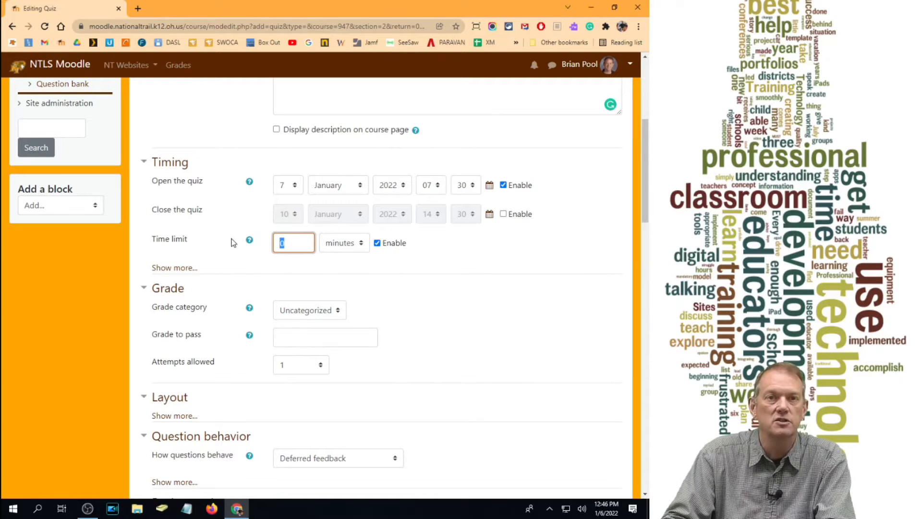
{"action": "type", "text": "80"}
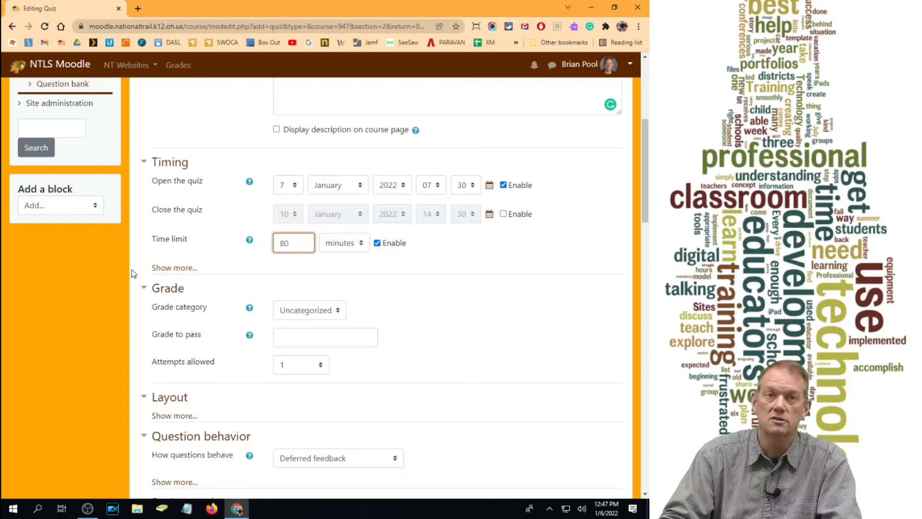
- Reveal the additional timing settings and choose that open attempts are submitted automatically when time expires
{"action": "left_click", "coordinate": [159, 268]}
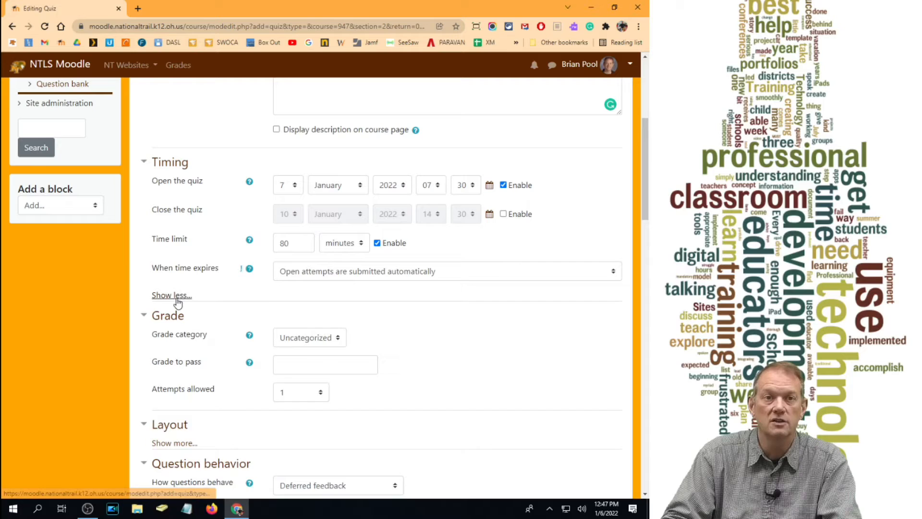
{"action": "left_click", "coordinate": [171, 295]}
{"action": "left_click", "coordinate": [177, 271]}
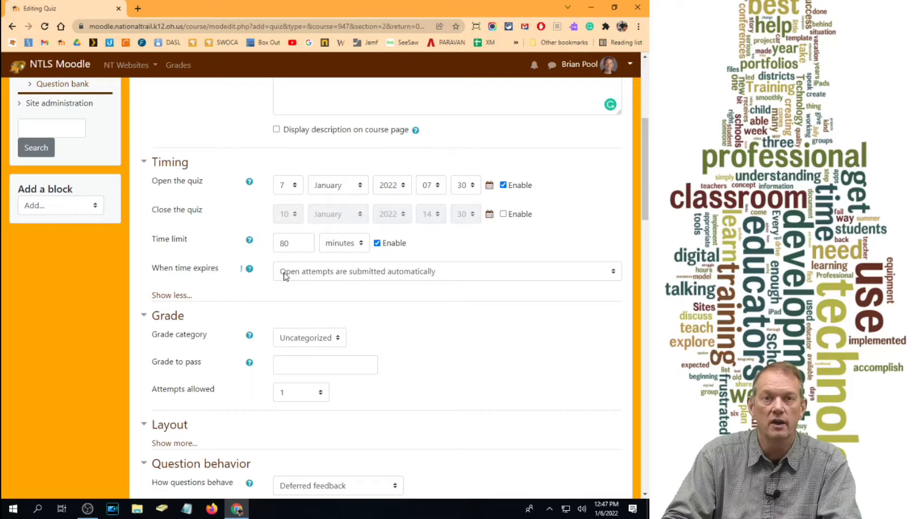
{"action": "left_click", "coordinate": [374, 274]}
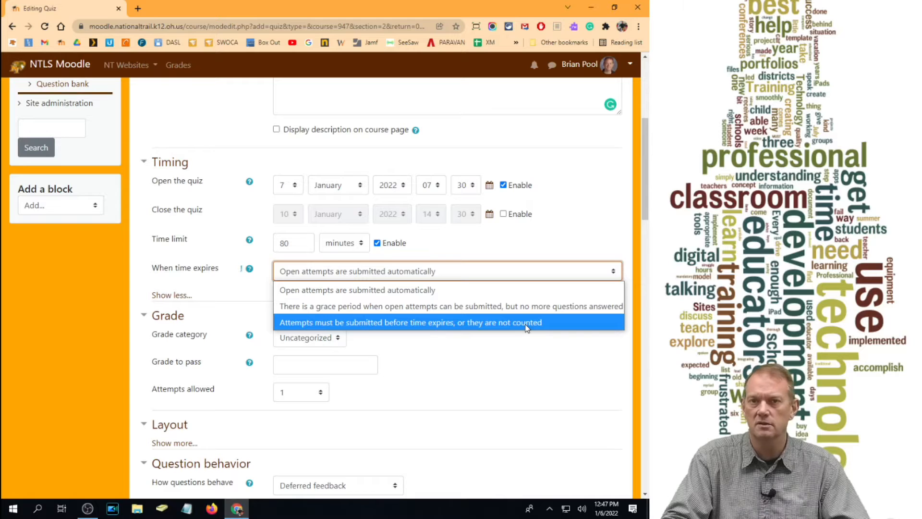
{"action": "left_click", "coordinate": [402, 290]}
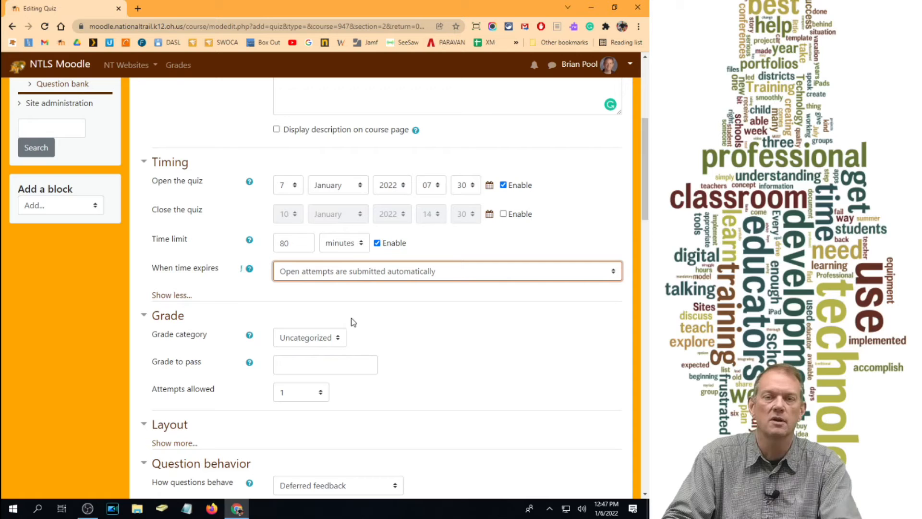
- Leave the grade category as Uncategorized and set the attempts allowed to 1
{"action": "scroll", "coordinate": [288, 306], "scroll_direction": "down", "scroll_amount": 2}
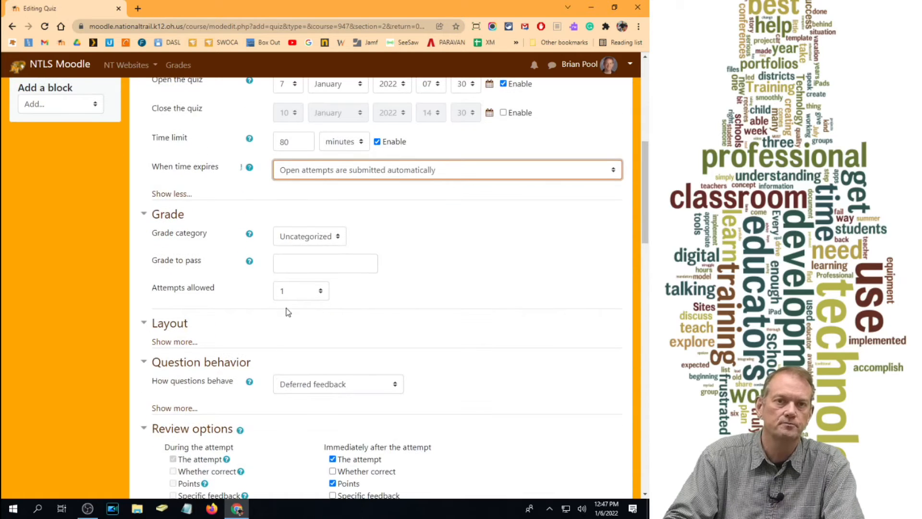
{"action": "left_click", "coordinate": [310, 243]}
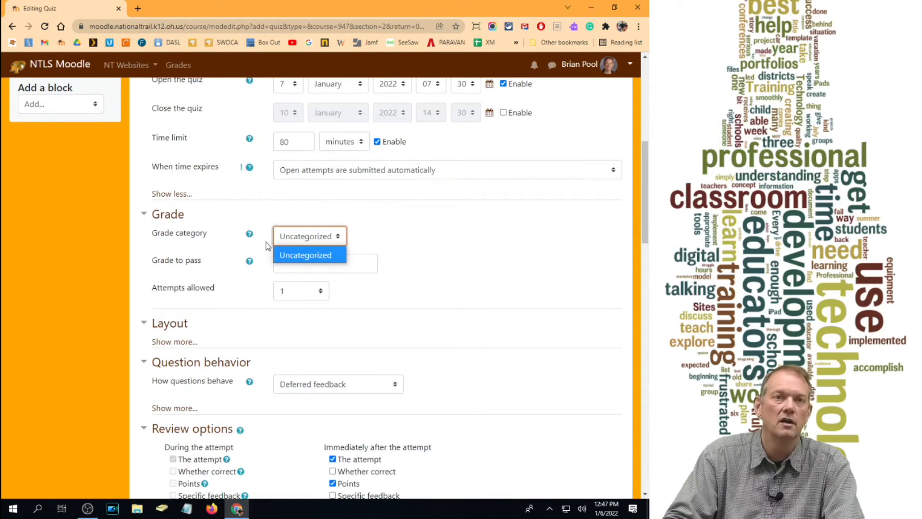
{"action": "left_click", "coordinate": [453, 270]}
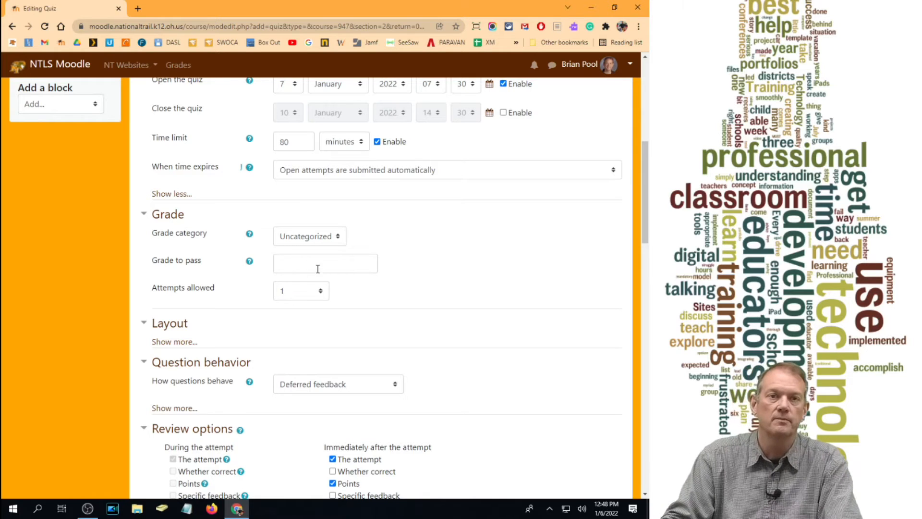
{"action": "left_click", "coordinate": [308, 297]}
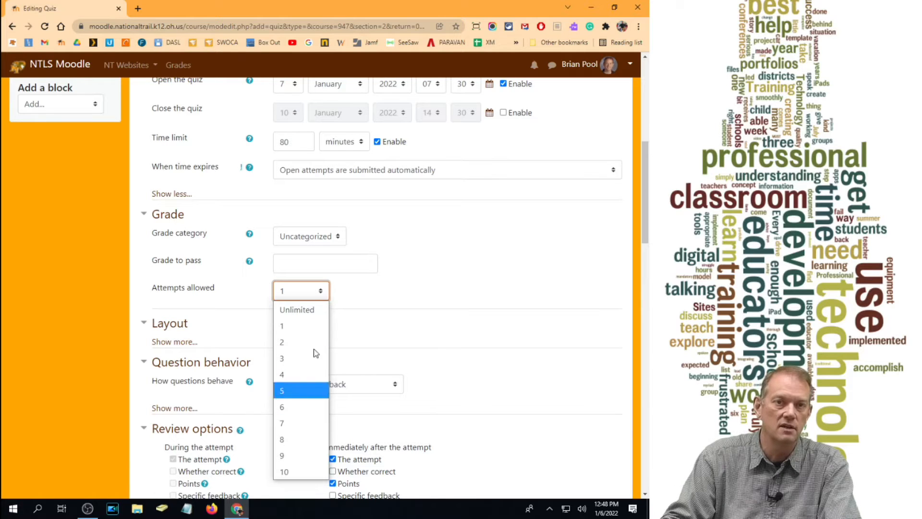
{"action": "left_click", "coordinate": [283, 327]}
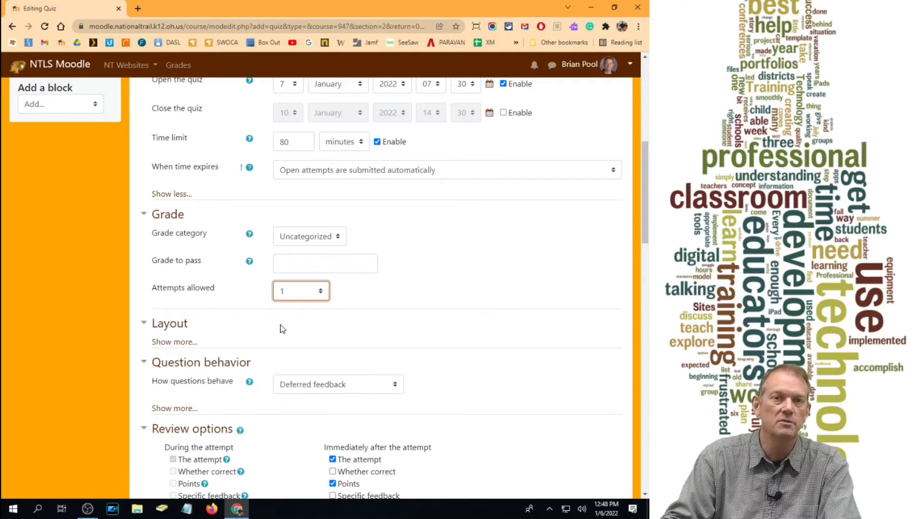
- Try unlimited attempts with the Last attempt and Highest grade grading methods, and return the attempts allowed to 1
{"action": "left_click", "coordinate": [296, 302]}
{"action": "left_click", "coordinate": [299, 308]}
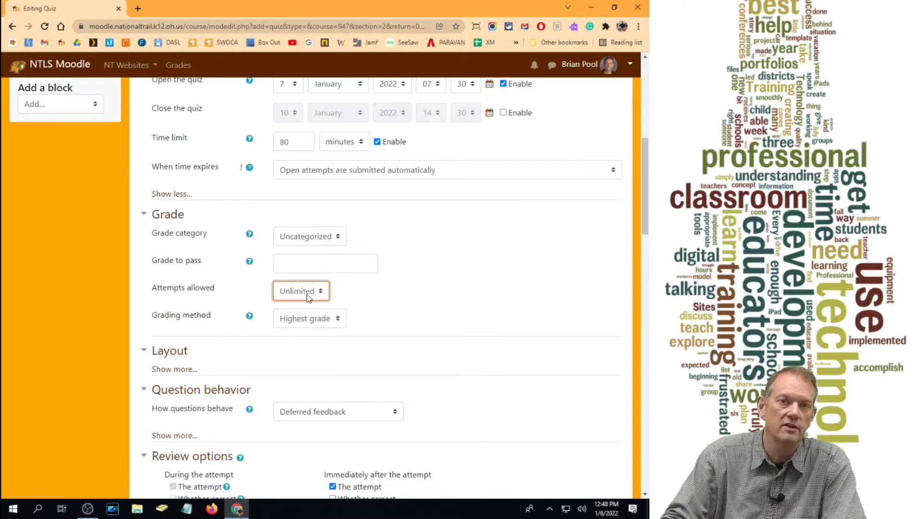
{"action": "left_click", "coordinate": [300, 320]}
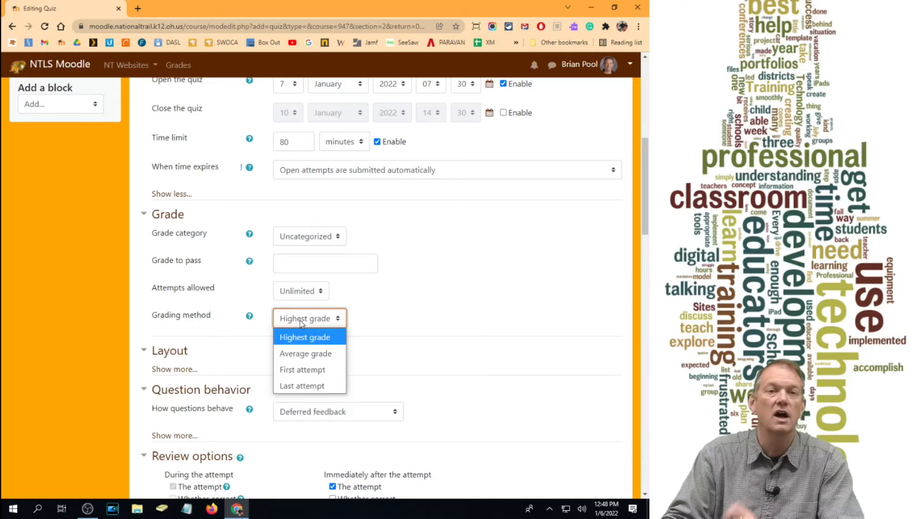
{"action": "left_click", "coordinate": [306, 386]}
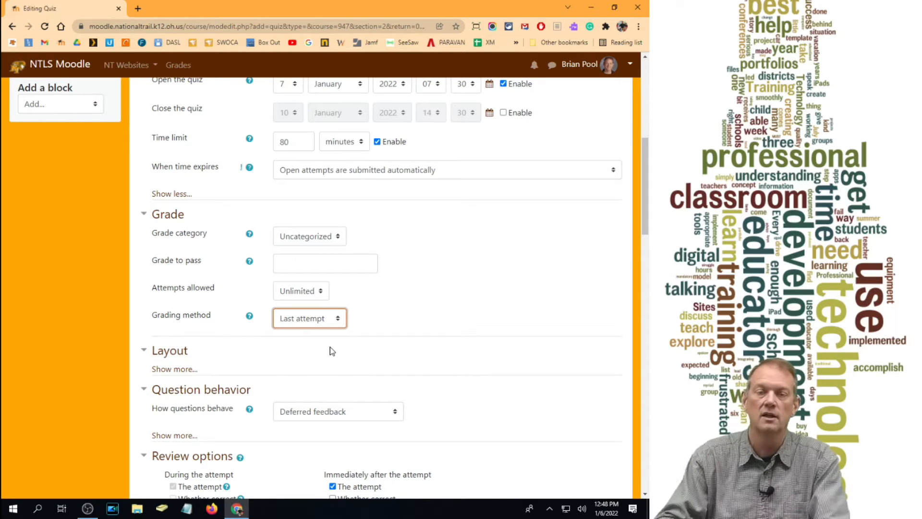
{"action": "left_click", "coordinate": [313, 321]}
{"action": "left_click", "coordinate": [298, 358]}
{"action": "left_click", "coordinate": [311, 319]}
{"action": "left_click", "coordinate": [305, 336]}
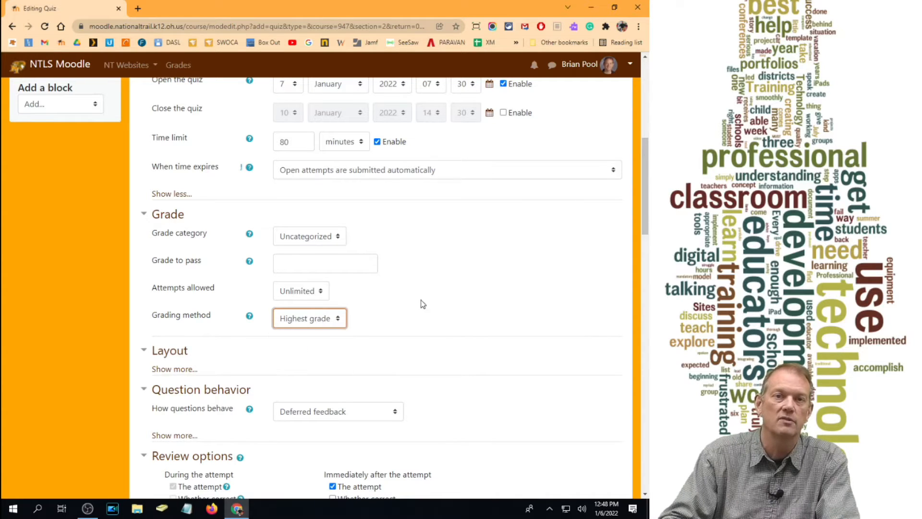
{"action": "left_click", "coordinate": [288, 294]}
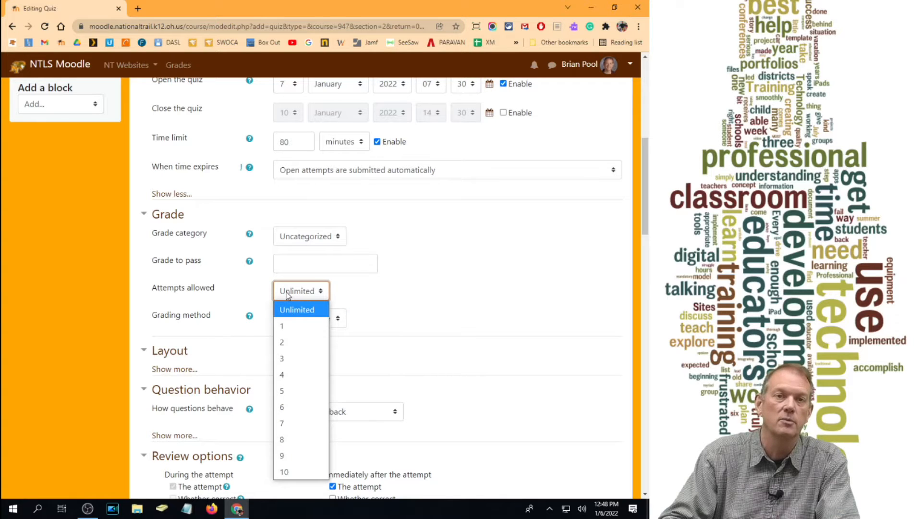
{"action": "left_click", "coordinate": [288, 294]}
{"action": "left_click", "coordinate": [309, 292]}
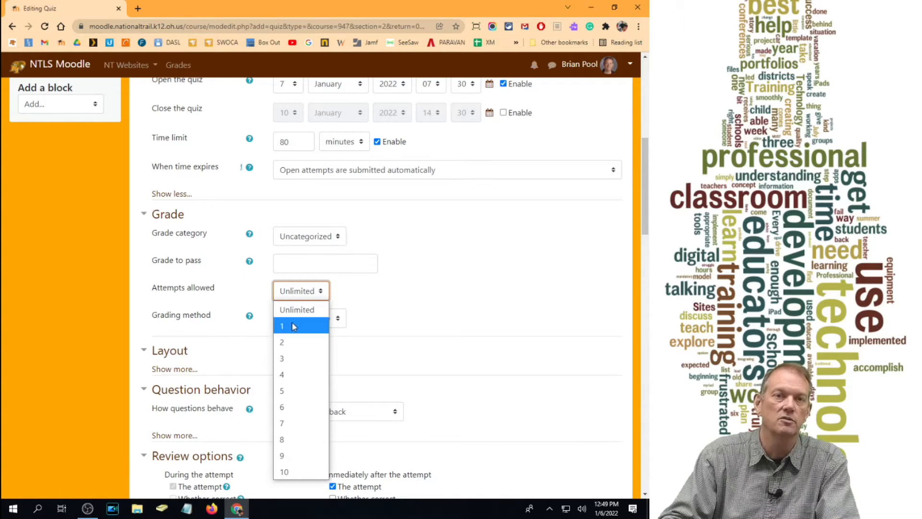
{"action": "left_click", "coordinate": [294, 327]}
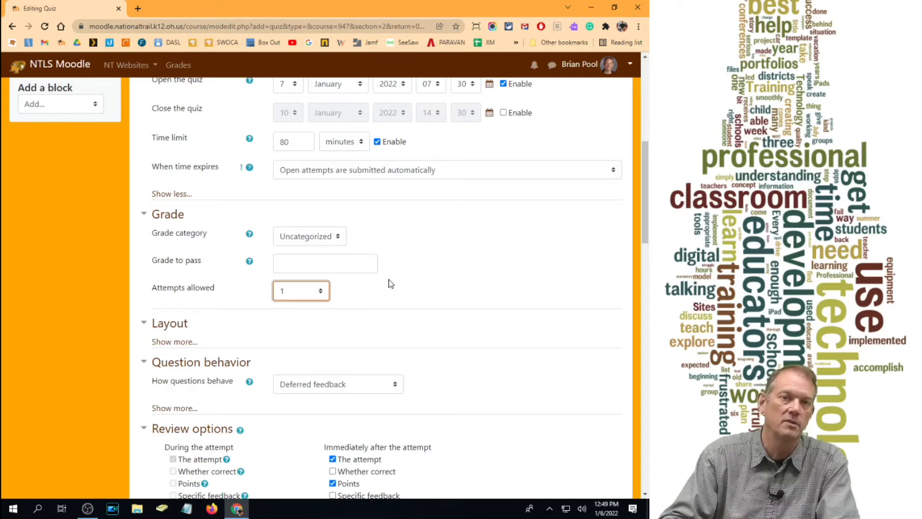
- Reveal the additional layout settings and choose a new page for every question
{"action": "scroll", "coordinate": [388, 283], "scroll_direction": "down", "scroll_amount": 2}
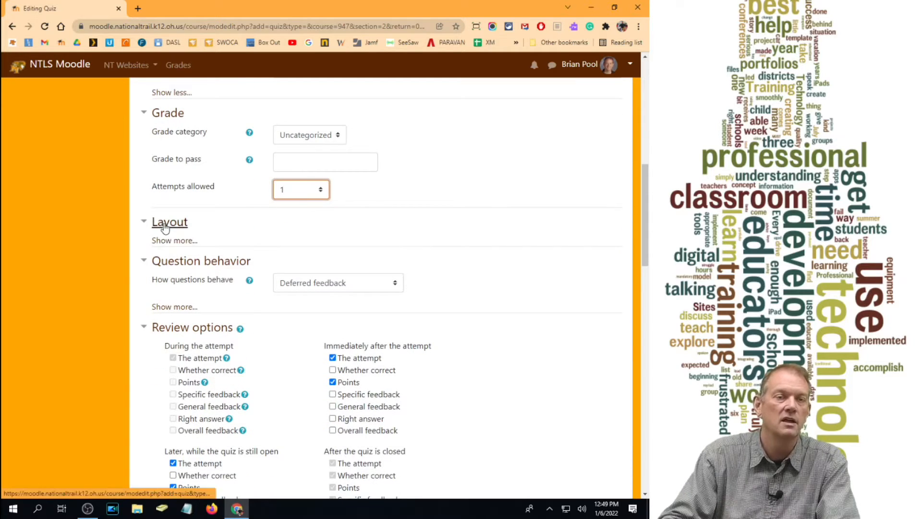
{"action": "left_click", "coordinate": [171, 241]}
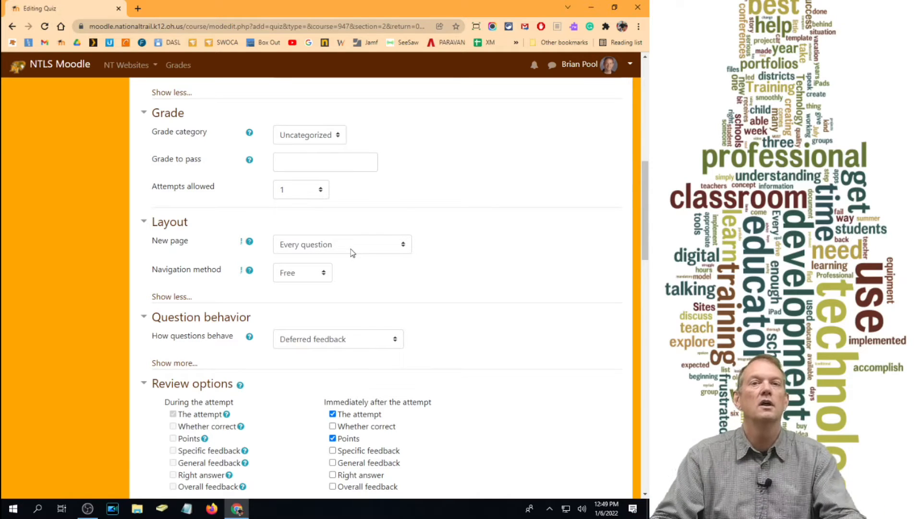
{"action": "left_click", "coordinate": [317, 250]}
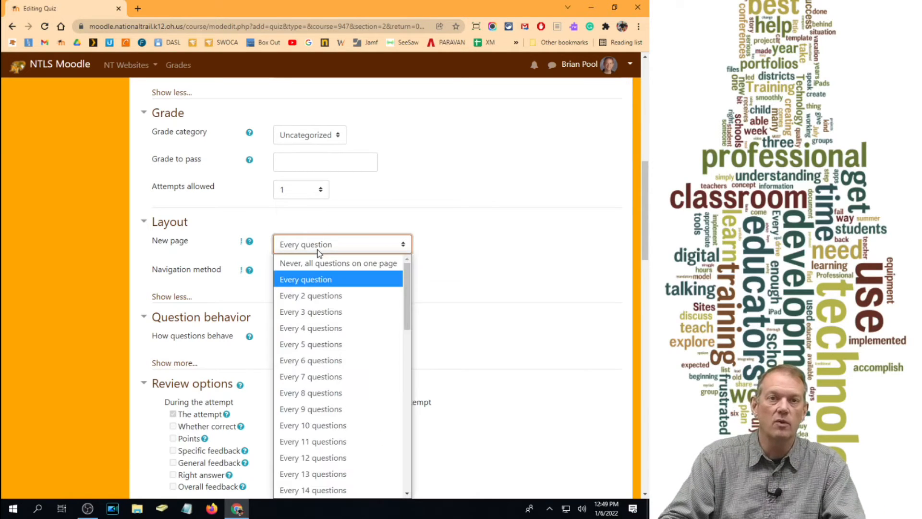
{"action": "scroll", "coordinate": [326, 293], "scroll_direction": "down", "scroll_amount": 10}
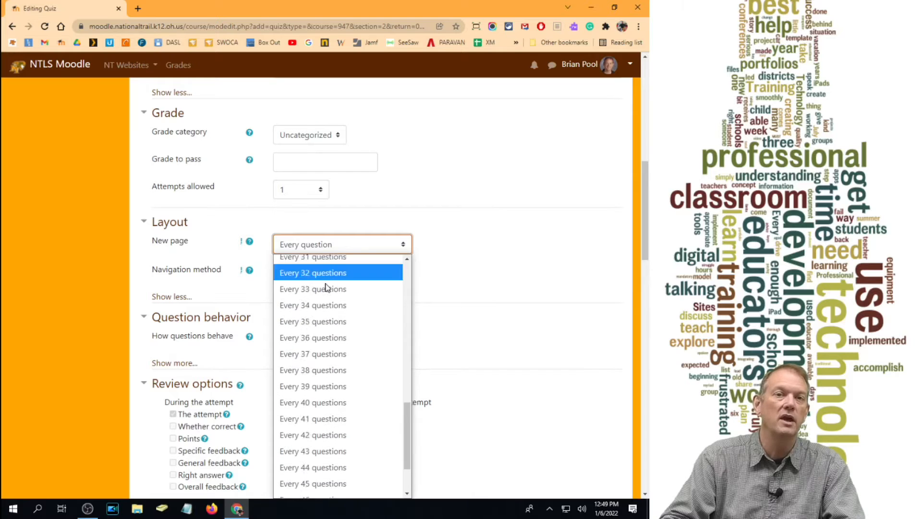
{"action": "scroll", "coordinate": [316, 476], "scroll_direction": "up", "scroll_amount": 10}
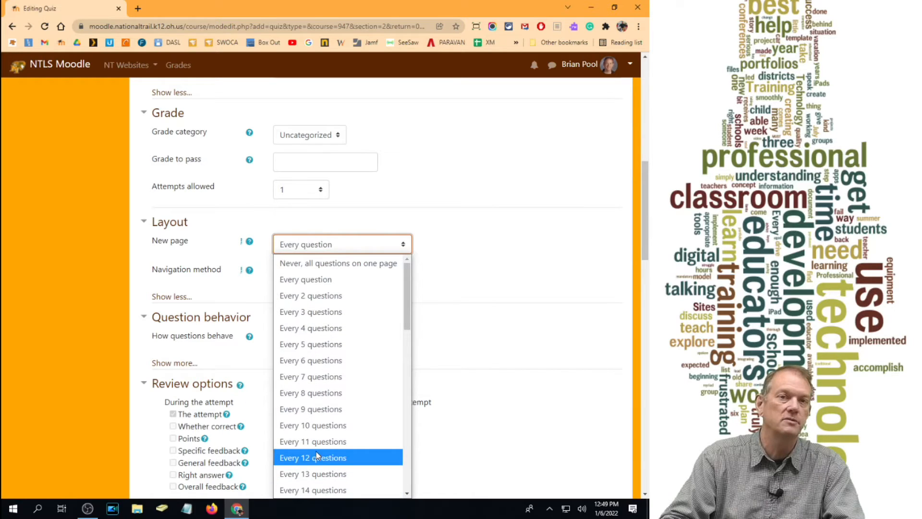
{"action": "left_click", "coordinate": [320, 284]}
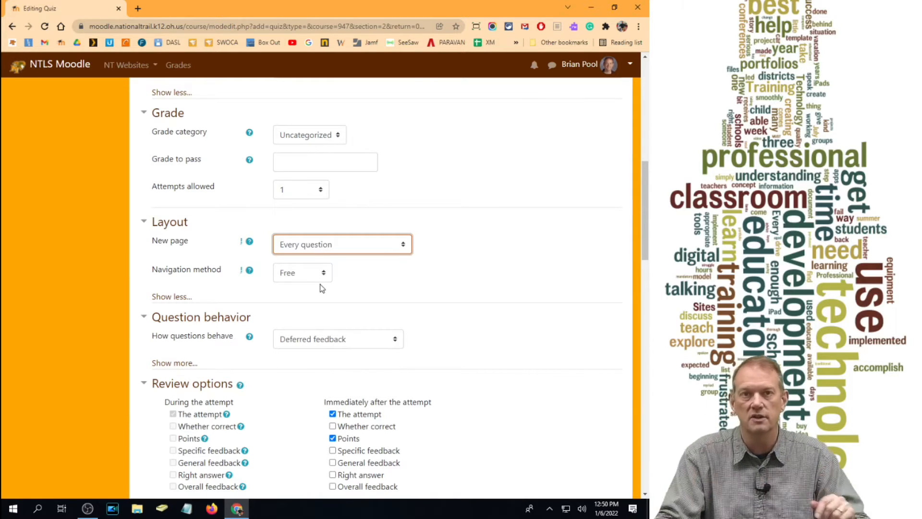
- Collapse and reopen the additional layout settings, and read the help on the navigation method
{"action": "left_click", "coordinate": [163, 297]}
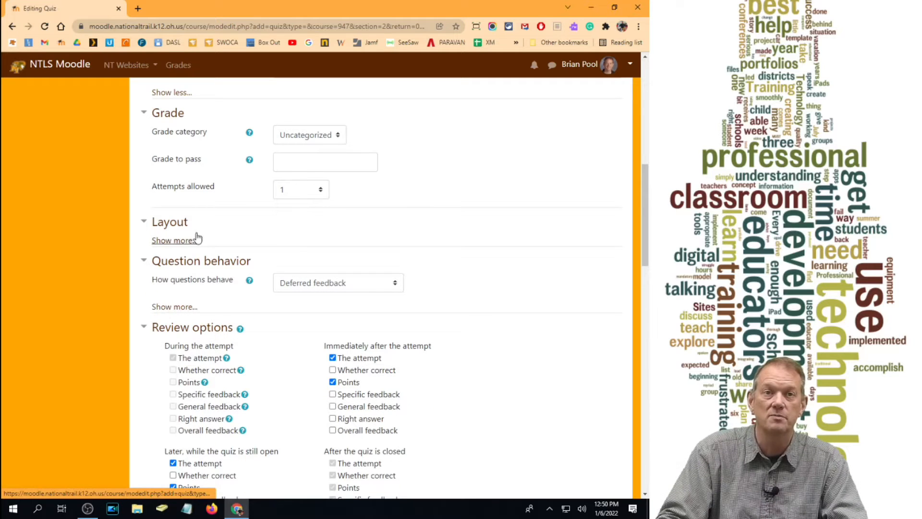
{"action": "left_click", "coordinate": [187, 242]}
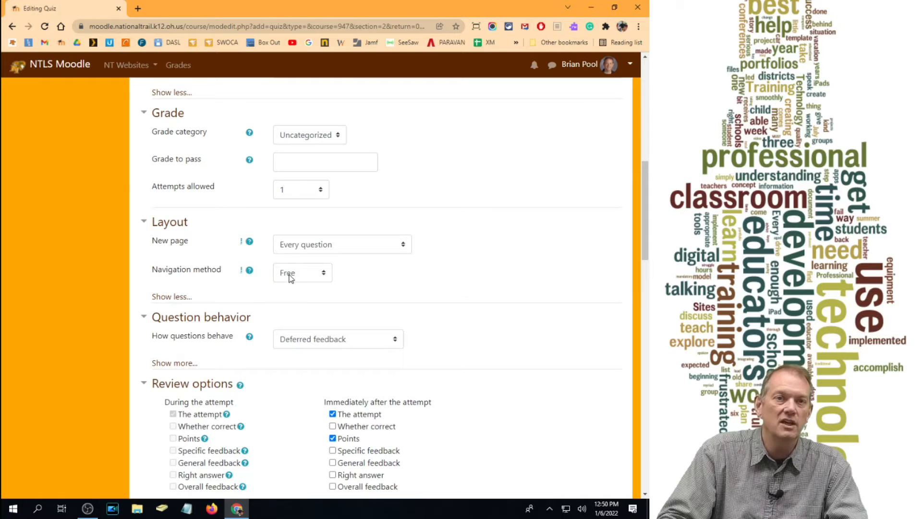
{"action": "left_click", "coordinate": [249, 271]}
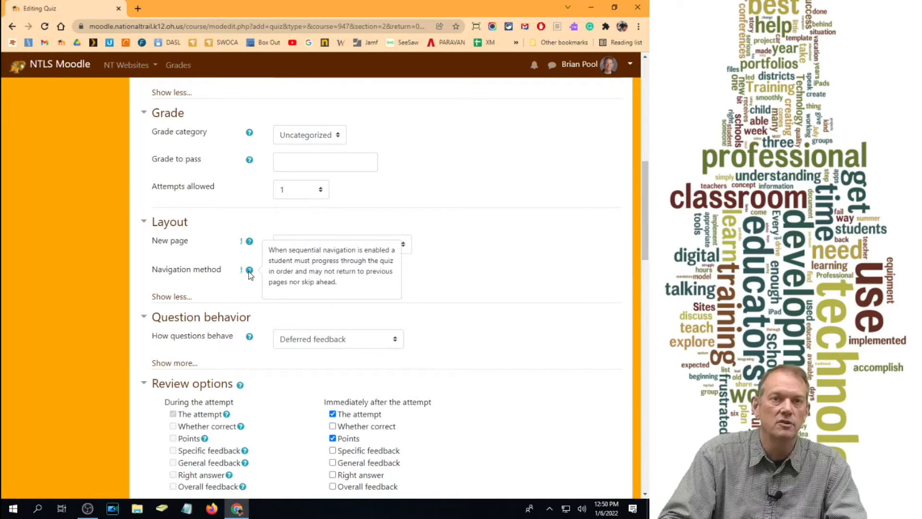
{"action": "left_click", "coordinate": [483, 265]}
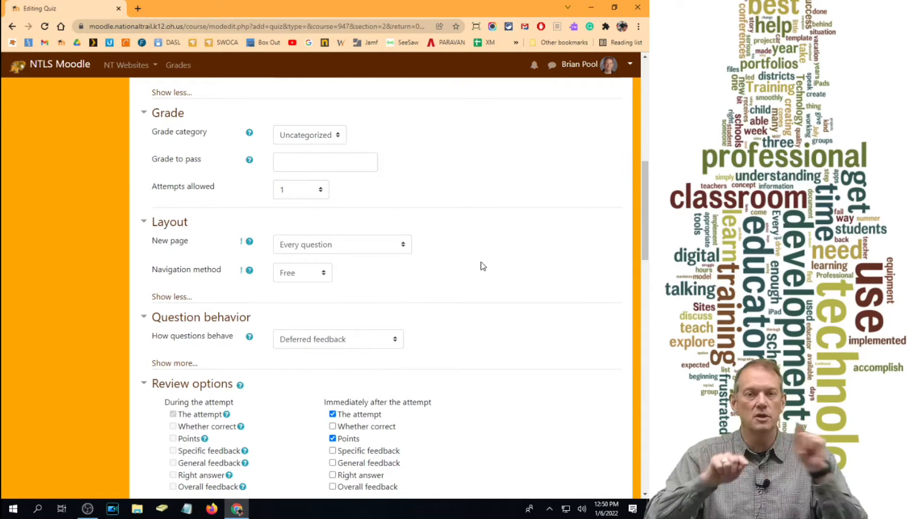
- Try the Sequential navigation method, and return the setting to Free
{"action": "left_click", "coordinate": [321, 278]}
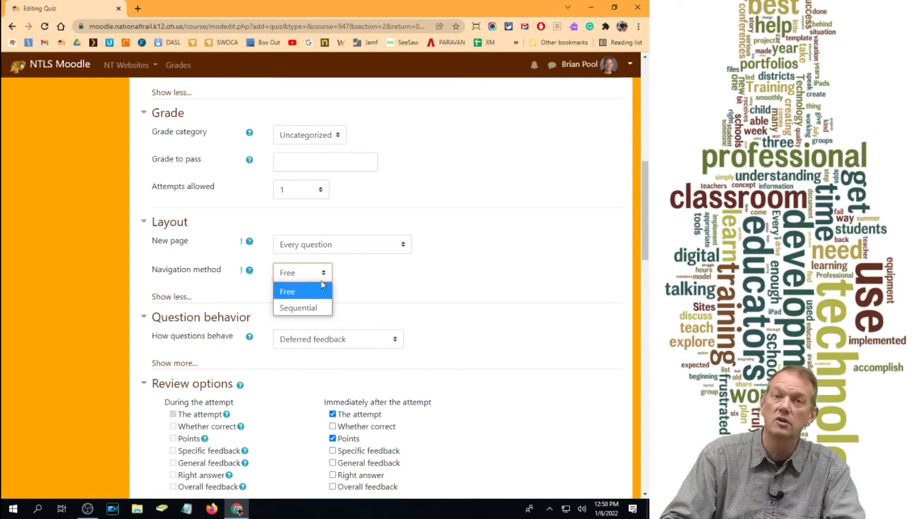
{"action": "left_click", "coordinate": [308, 311]}
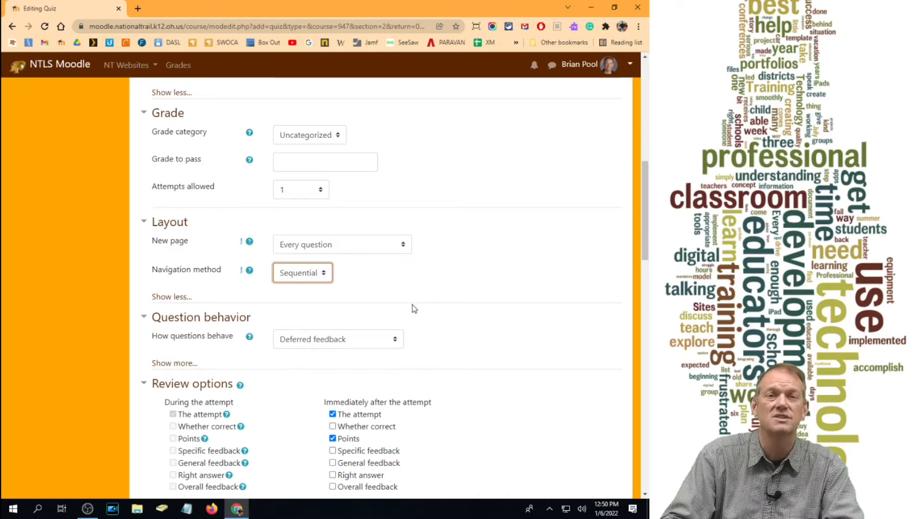
{"action": "left_click", "coordinate": [315, 281]}
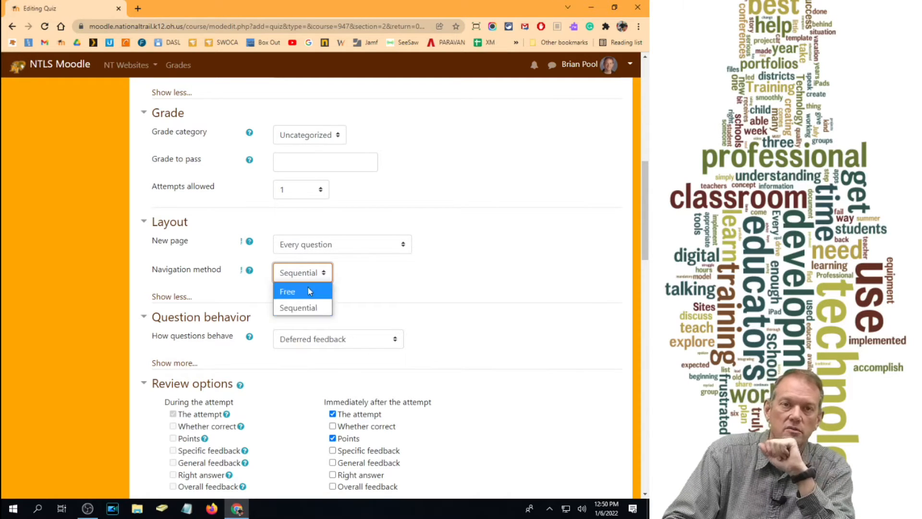
{"action": "left_click", "coordinate": [307, 288]}
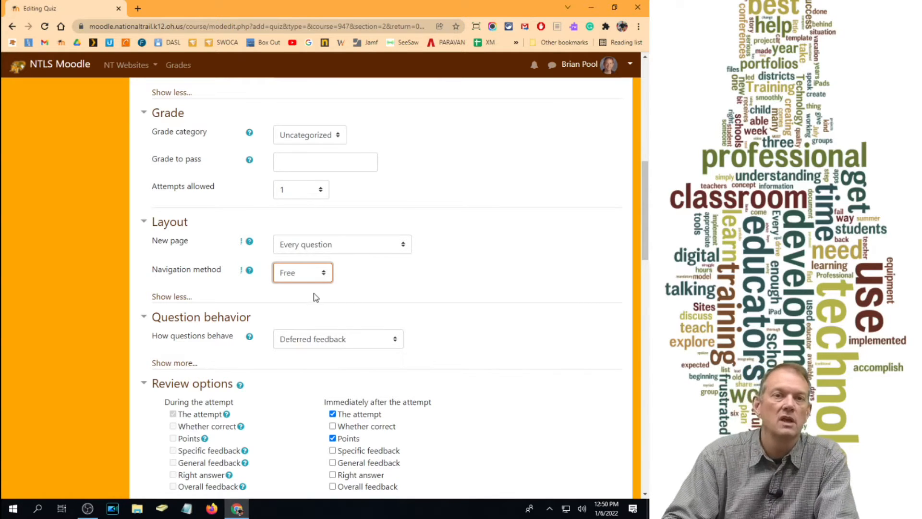
- Select Deferred feedback for how the quiz questions behave
{"action": "scroll", "coordinate": [330, 277], "scroll_direction": "down", "scroll_amount": 2}
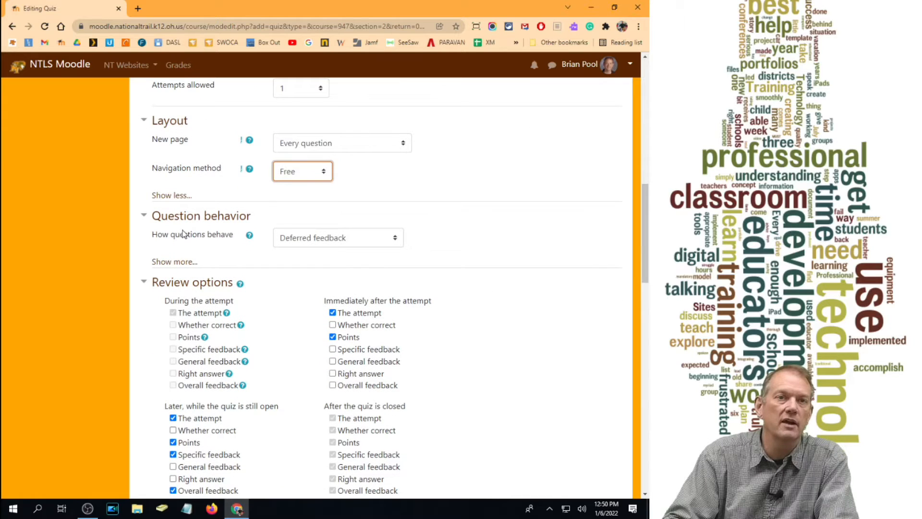
{"action": "left_click", "coordinate": [321, 241]}
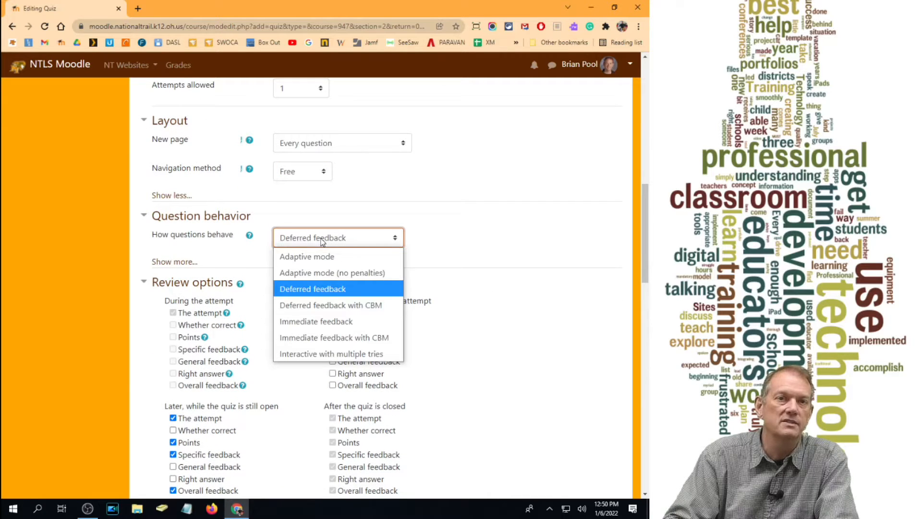
{"action": "left_click", "coordinate": [308, 284]}
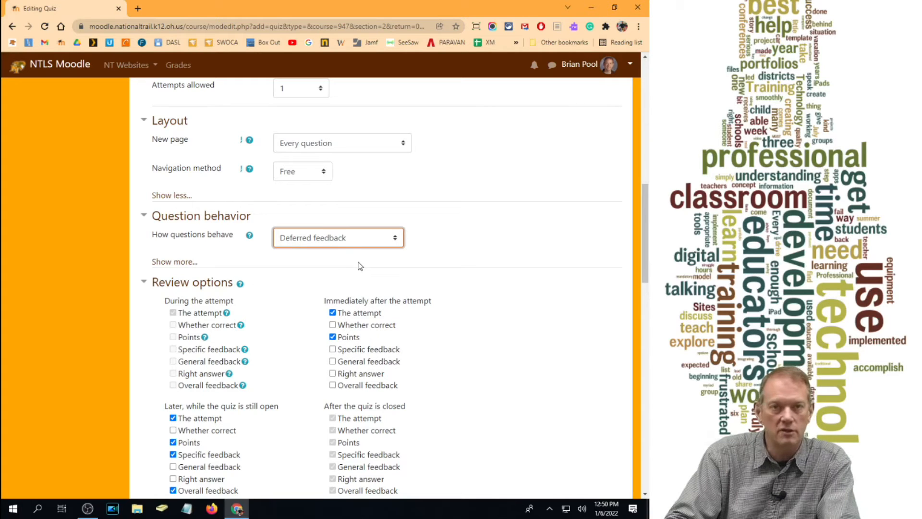
- In the review options for later, while the quiz is still open, also allow students to see whether their answers are correct
{"action": "scroll", "coordinate": [468, 264], "scroll_direction": "down", "scroll_amount": 4}
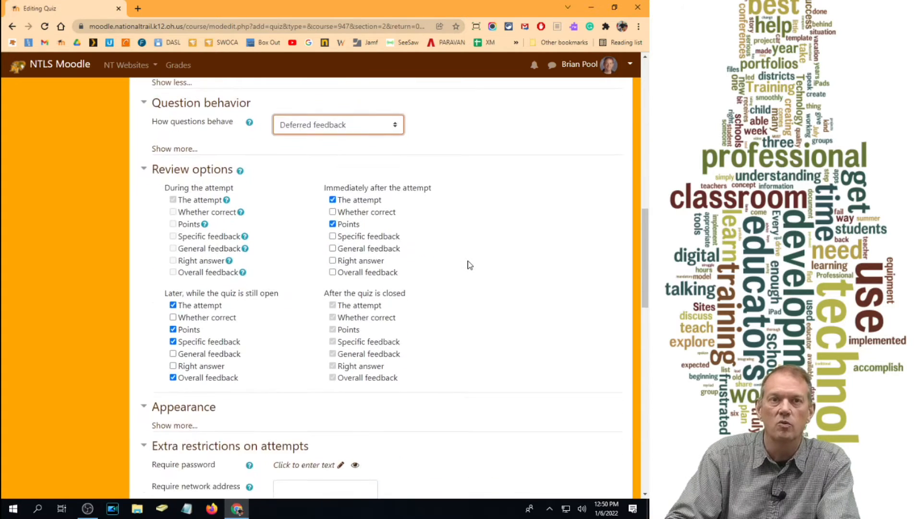
{"action": "scroll", "coordinate": [466, 262], "scroll_direction": "up", "scroll_amount": 1}
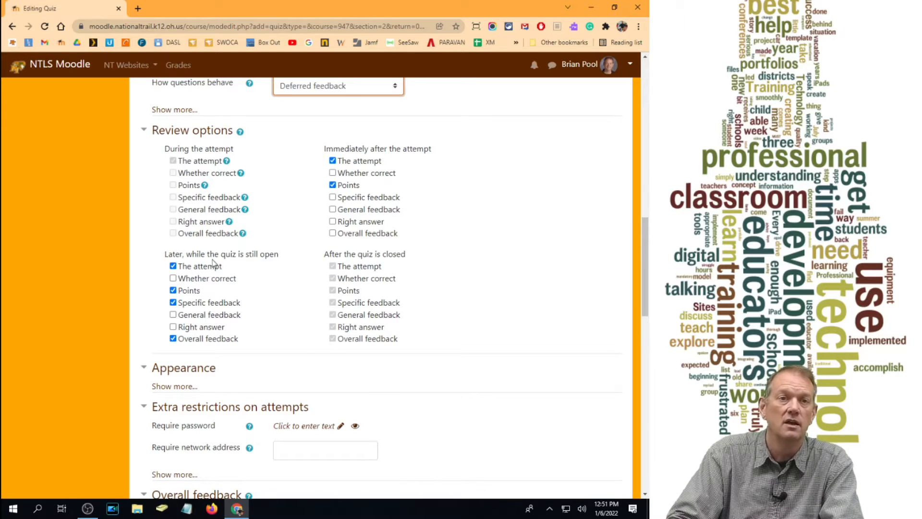
{"action": "left_click", "coordinate": [194, 279]}
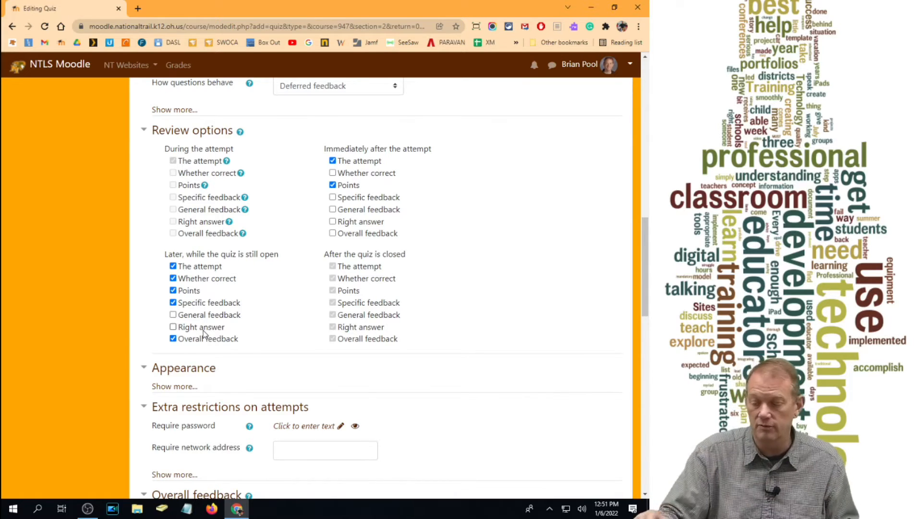
{"action": "left_click", "coordinate": [216, 280]}
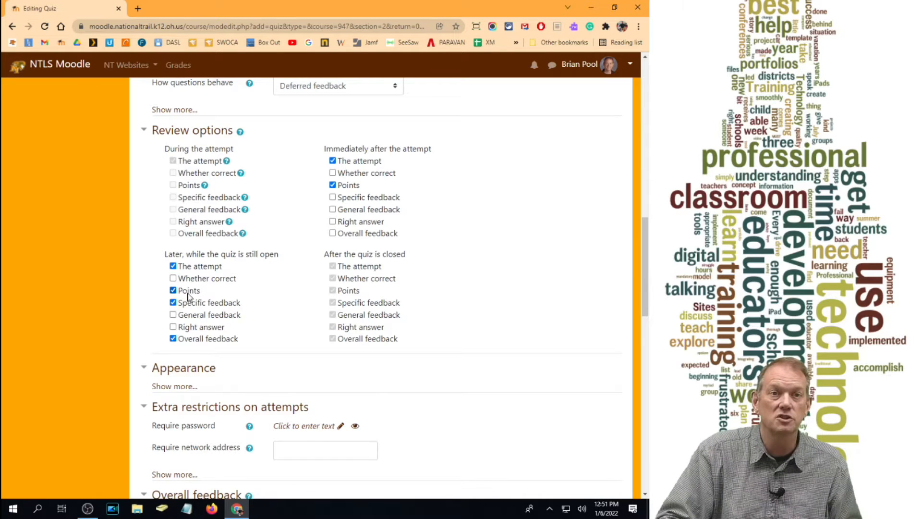
{"action": "left_click", "coordinate": [196, 281]}
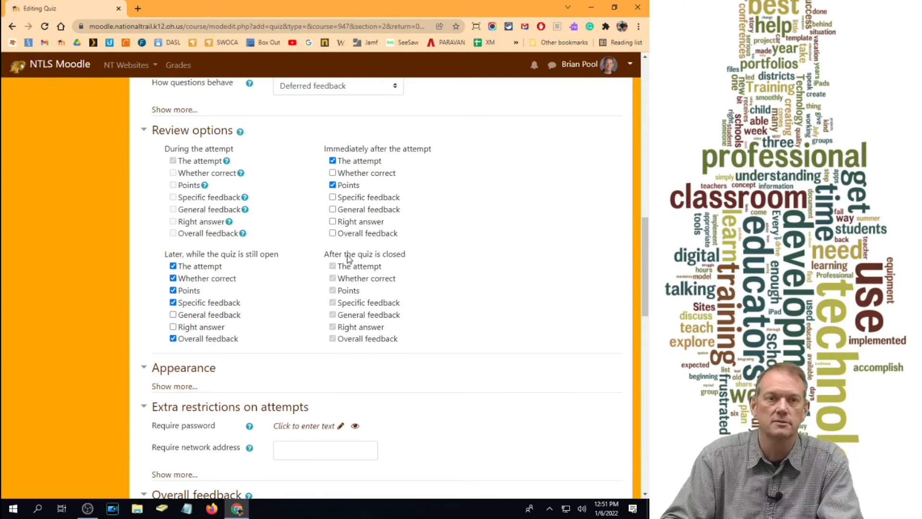
- Reveal the additional appearance settings to look them over, and collapse them again
{"action": "scroll", "coordinate": [312, 226], "scroll_direction": "down", "scroll_amount": 4}
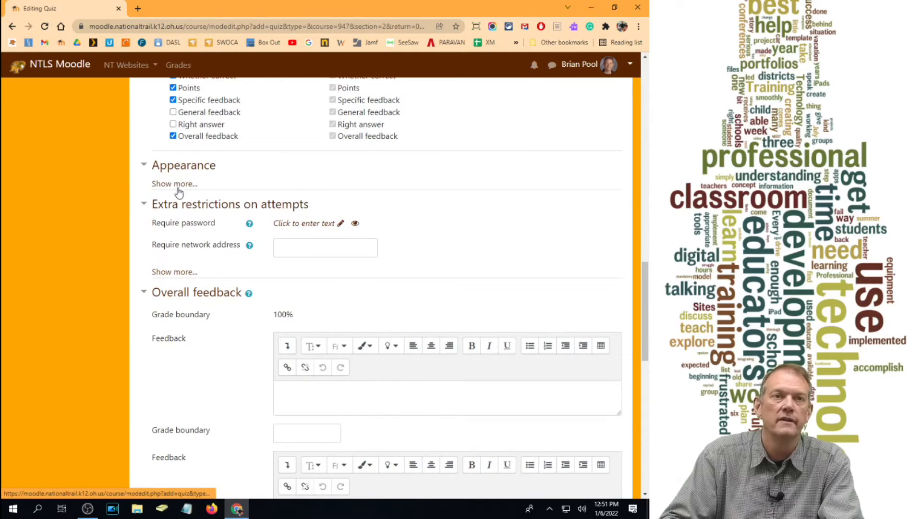
{"action": "left_click", "coordinate": [175, 187]}
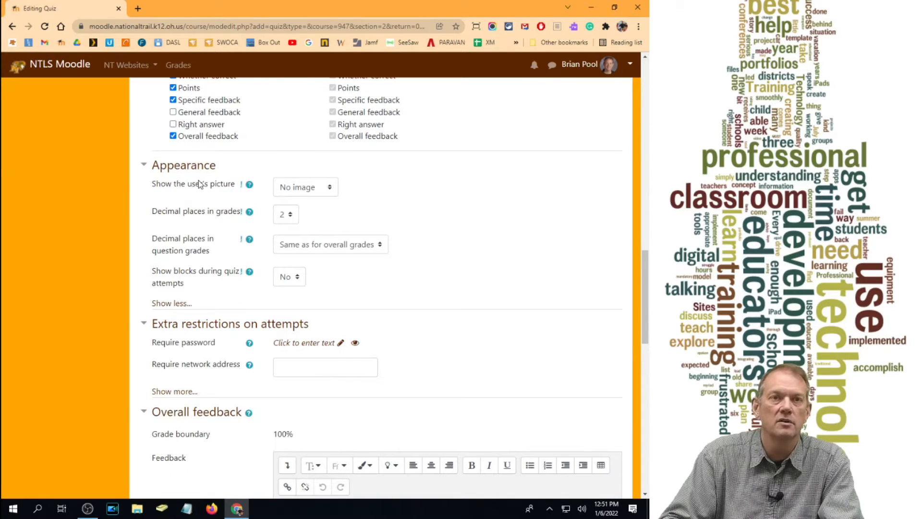
{"action": "left_click", "coordinate": [168, 303]}
- Try entering 10.66. as the required network address for quiz attempts, and clear the entry
{"action": "scroll", "coordinate": [397, 182], "scroll_direction": "down", "scroll_amount": 1}
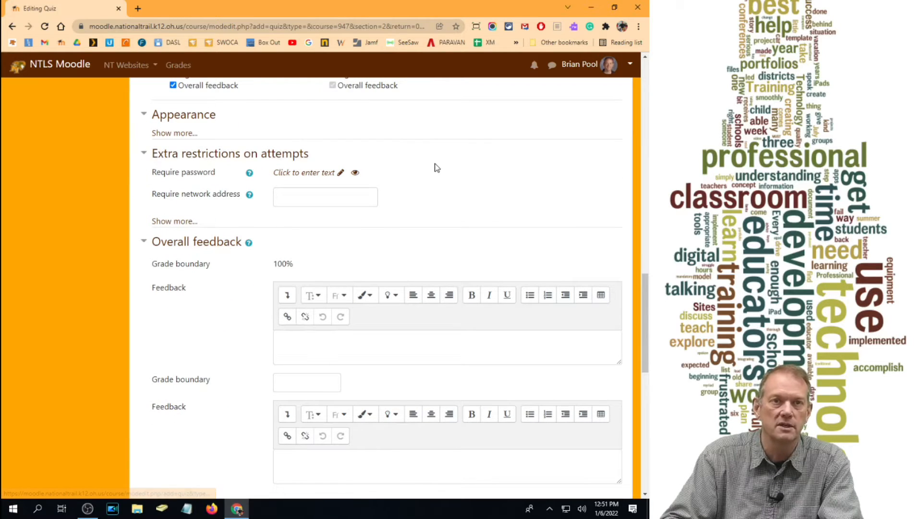
{"action": "left_click", "coordinate": [352, 200]}
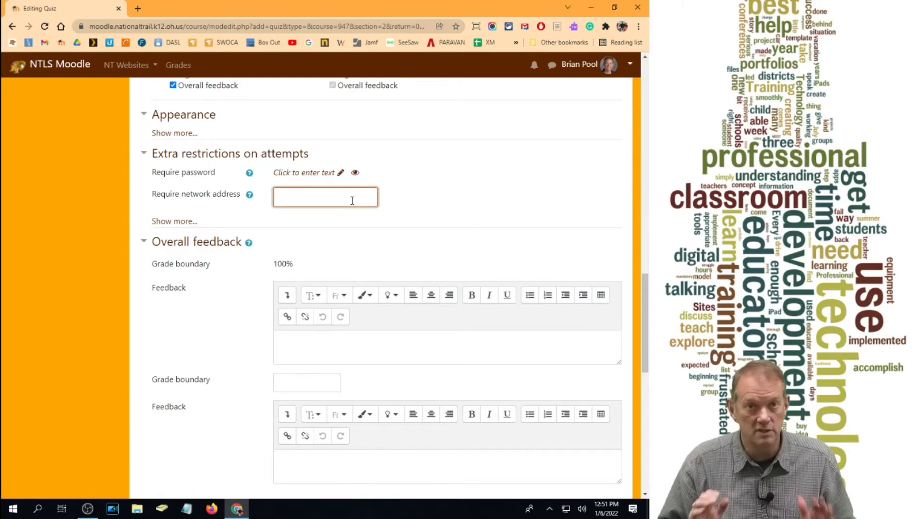
{"action": "type", "text": "10"}
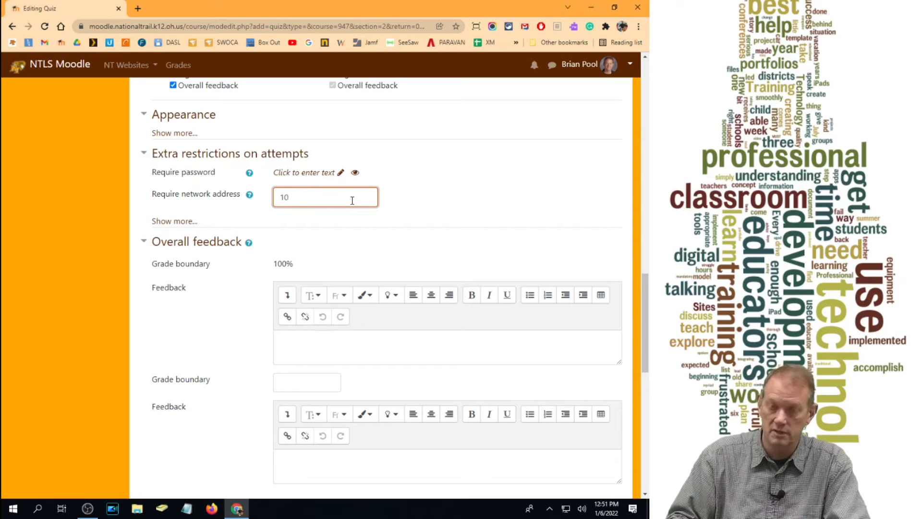
{"action": "type", "text": ".66."}
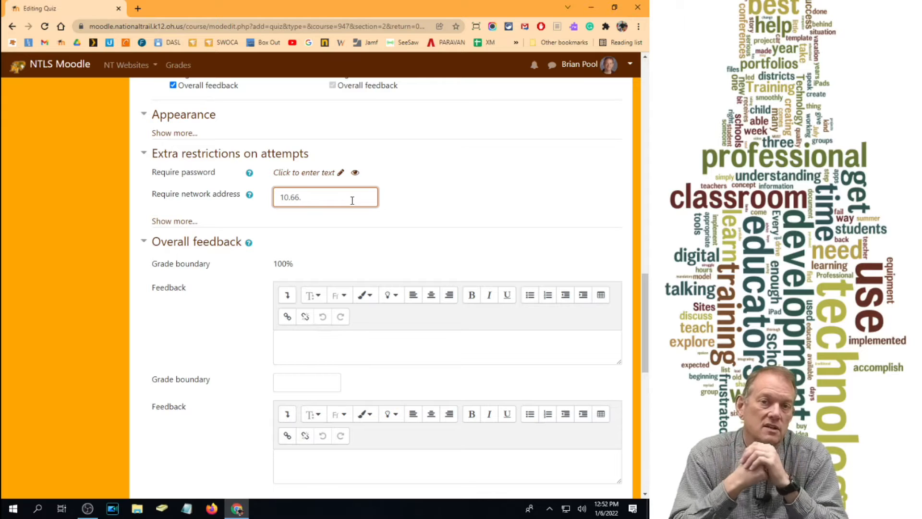
{"action": "key", "text": "BackSpace"}
{"action": "key", "text": "BackSpace"}
{"action": "key", "text": "BackSpace"}
{"action": "key", "text": "BackSpace"}
{"action": "key", "text": "BackSpace"}
{"action": "key", "text": "BackSpace"}
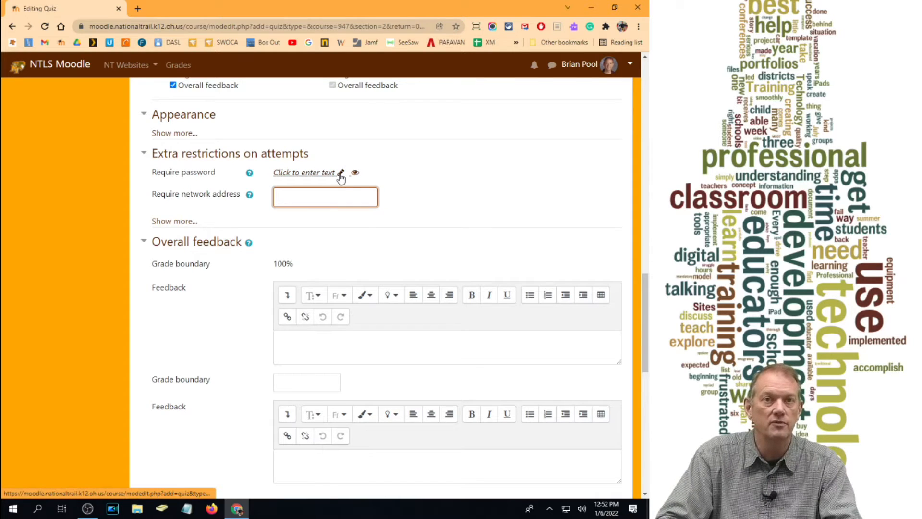
- Enter a required quiz password in the extra restrictions on attempts, reveal it to check it, and mask it again
{"action": "left_click", "coordinate": [307, 173]}
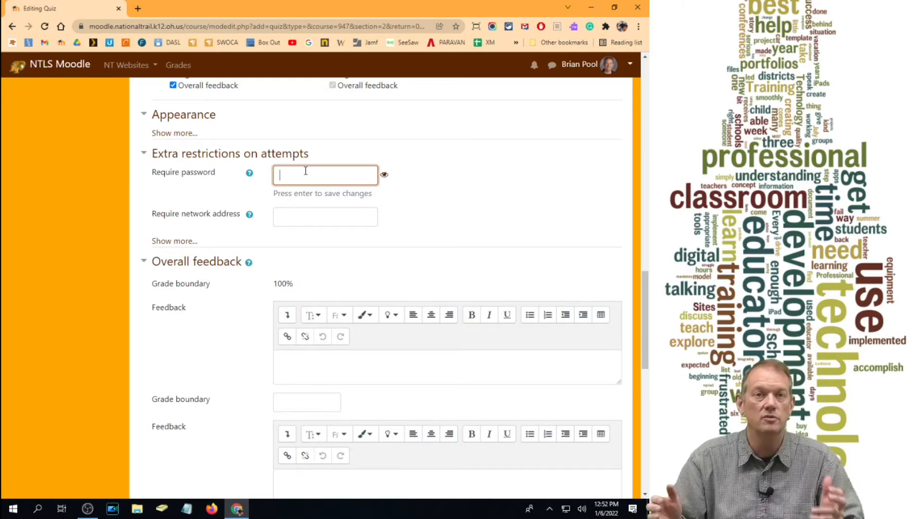
{"action": "left_click", "coordinate": [305, 171]}
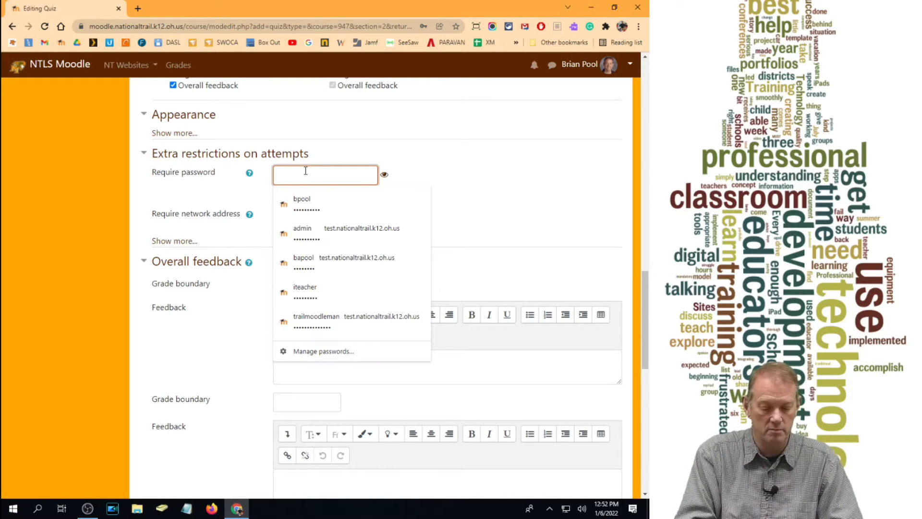
{"action": "type", "text": "•••"}
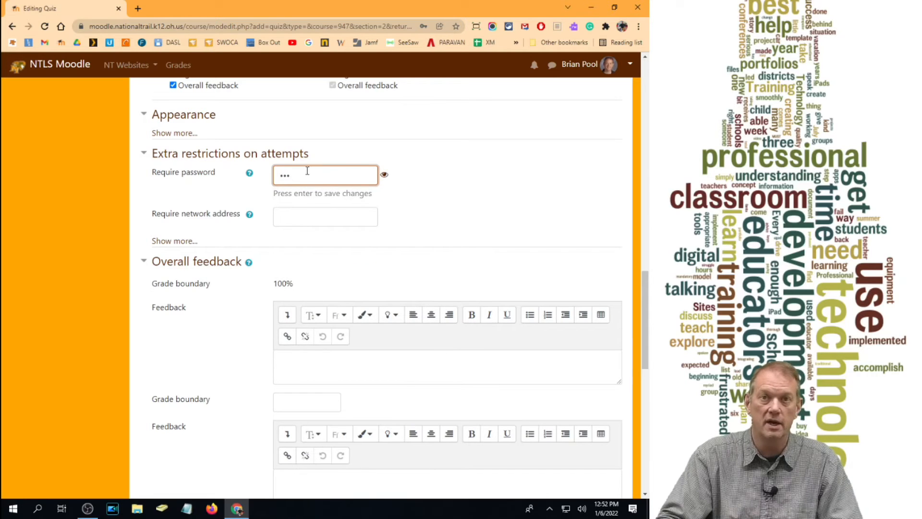
{"action": "left_click", "coordinate": [384, 175]}
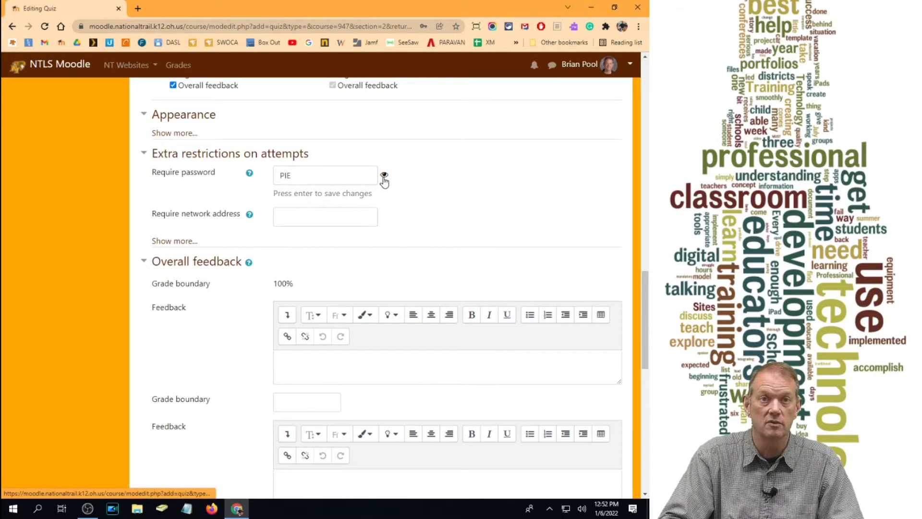
{"action": "left_click", "coordinate": [384, 175]}
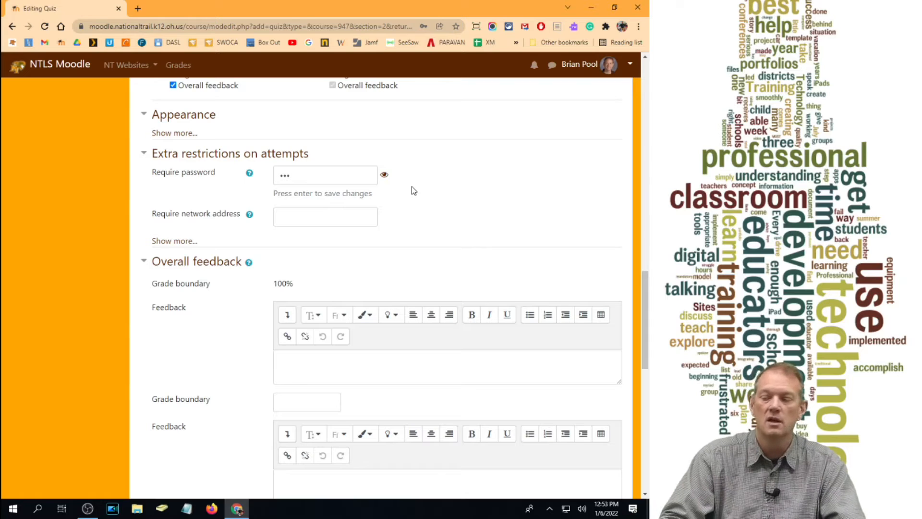
- Enter "Great Job" as the overall feedback below the 100% grade boundary, and set the next grade boundary to 90
{"action": "scroll", "coordinate": [360, 221], "scroll_direction": "down", "scroll_amount": 3}
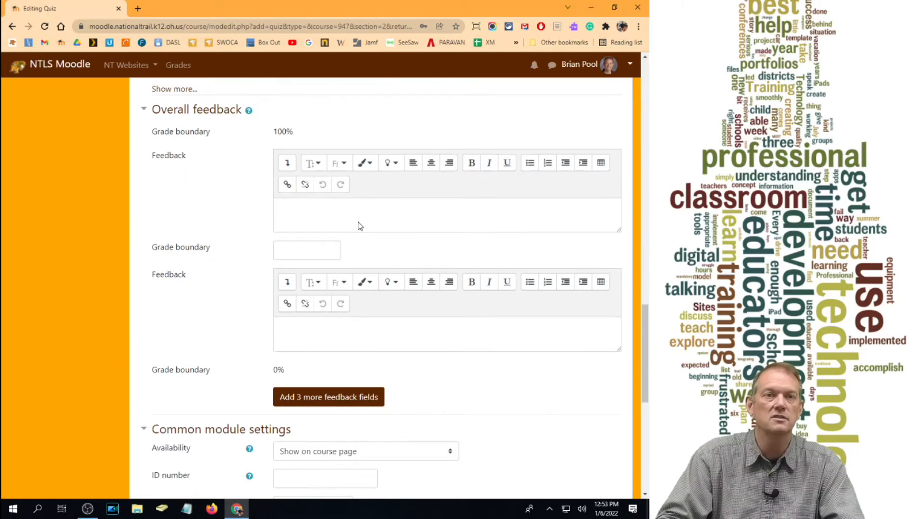
{"action": "scroll", "coordinate": [356, 220], "scroll_direction": "up", "scroll_amount": 5}
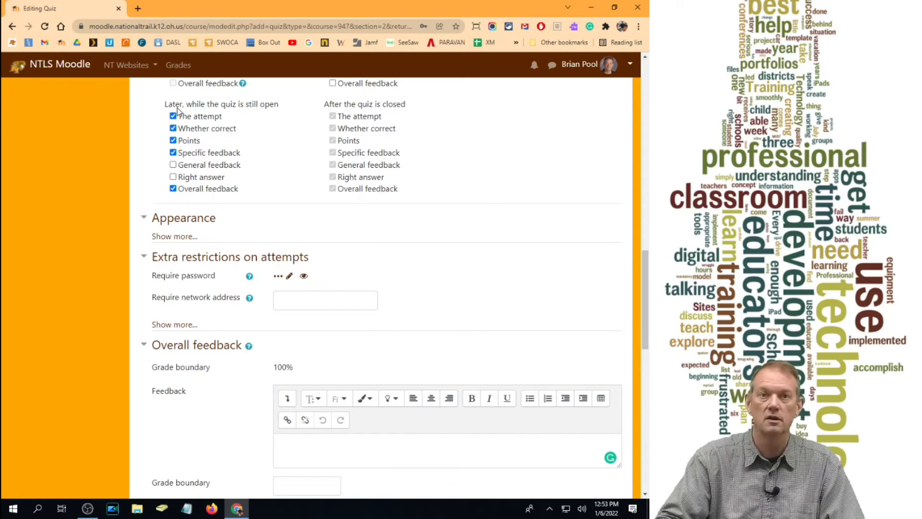
{"action": "scroll", "coordinate": [396, 276], "scroll_direction": "down", "scroll_amount": 4}
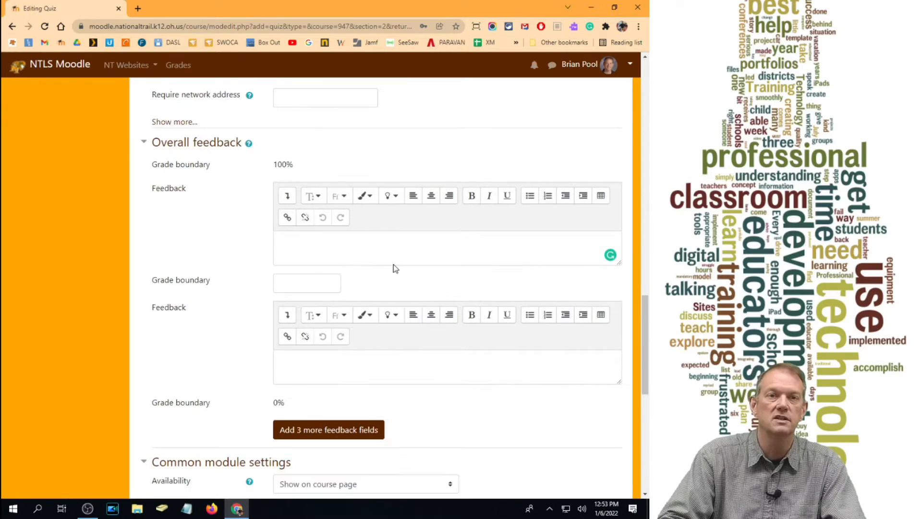
{"action": "left_click", "coordinate": [297, 244]}
{"action": "type", "text": "Great job"}
{"action": "left_click", "coordinate": [287, 280]}
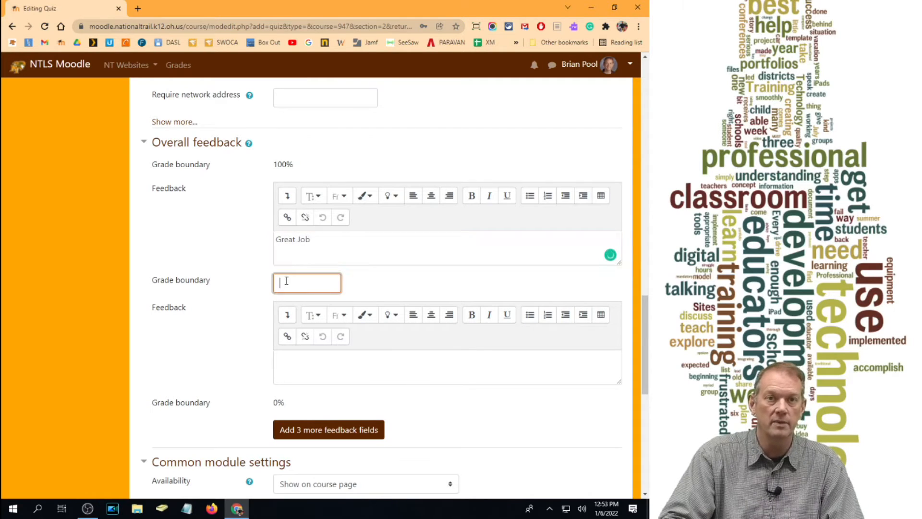
{"action": "type", "text": "90"}
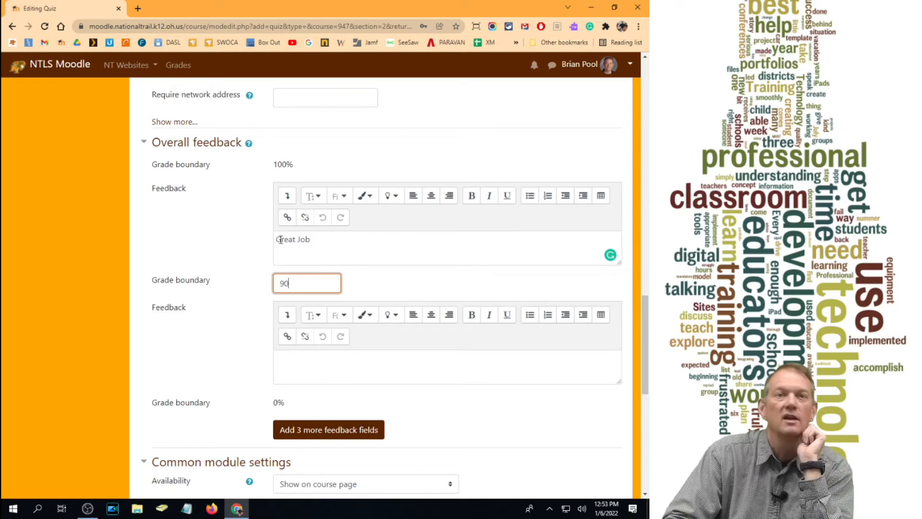
- Add three more overall feedback fields, and fill in "Good Job" as the feedback between grade boundaries 90 and 80
{"action": "scroll", "coordinate": [342, 377], "scroll_direction": "down", "scroll_amount": 2}
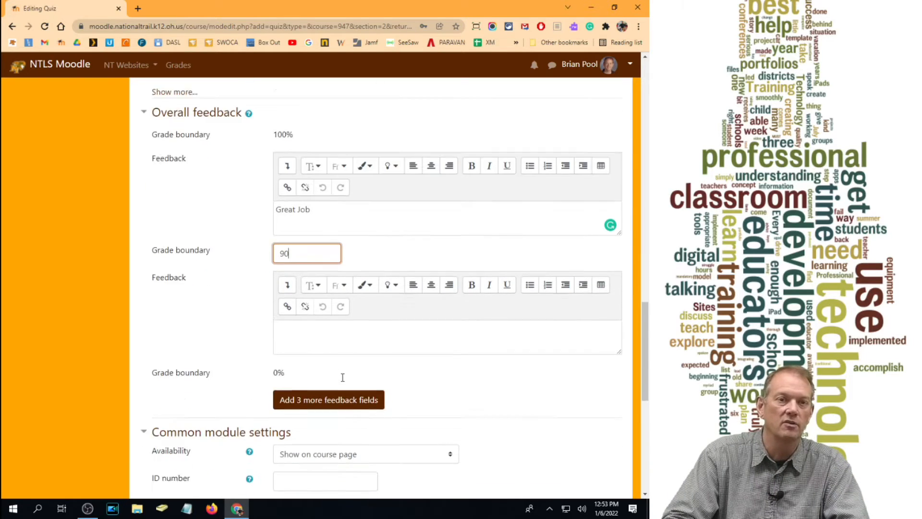
{"action": "left_click", "coordinate": [308, 326]}
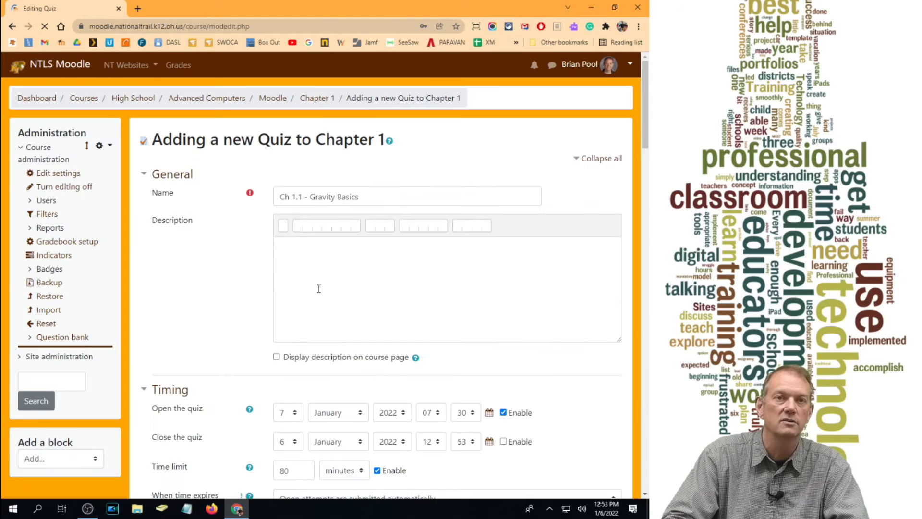
{"action": "scroll", "coordinate": [325, 302], "scroll_direction": "down", "scroll_amount": 17}
{"action": "scroll", "coordinate": [325, 303], "scroll_direction": "down", "scroll_amount": 7}
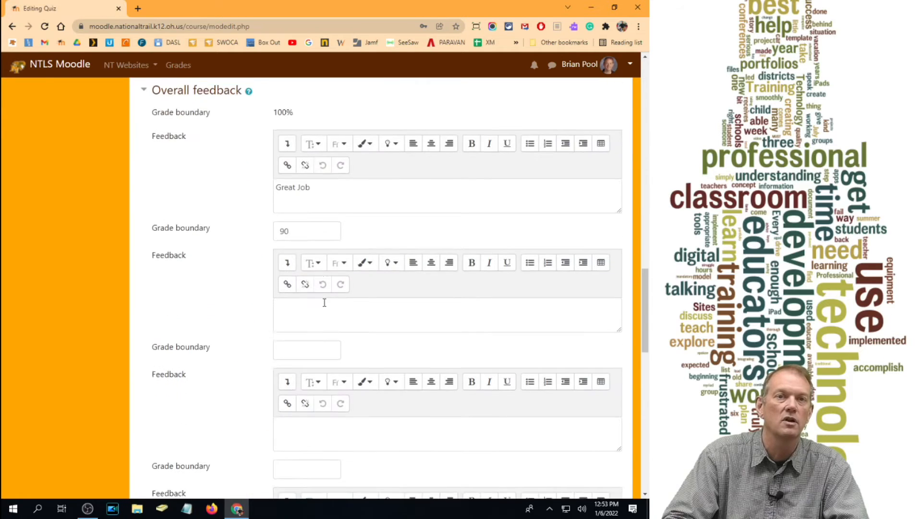
{"action": "left_click", "coordinate": [295, 255]}
{"action": "type", "text": "80"}
{"action": "left_click", "coordinate": [319, 220]}
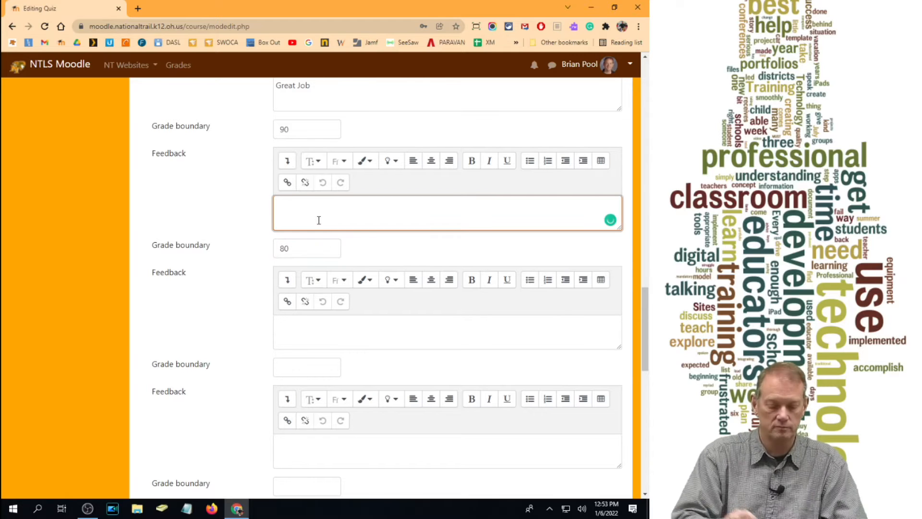
{"action": "type", "text": "Good"}
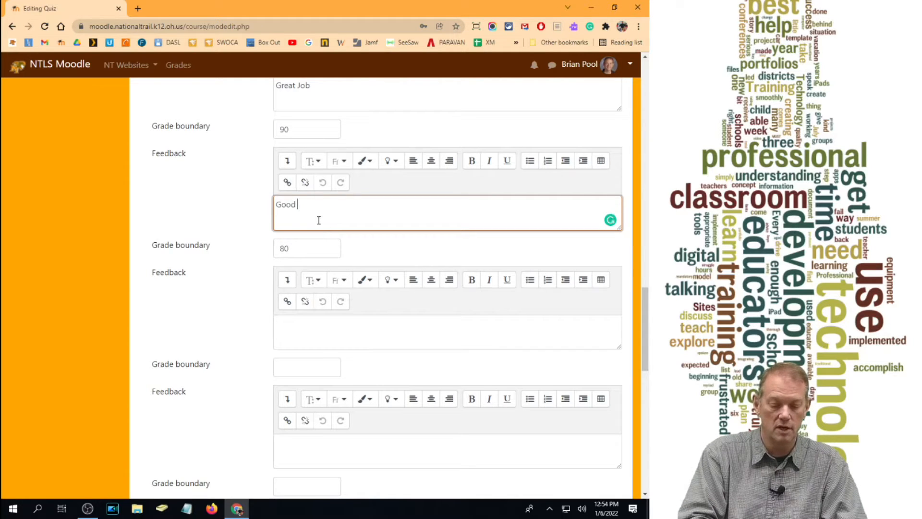
{"action": "type", "text": " Job"}
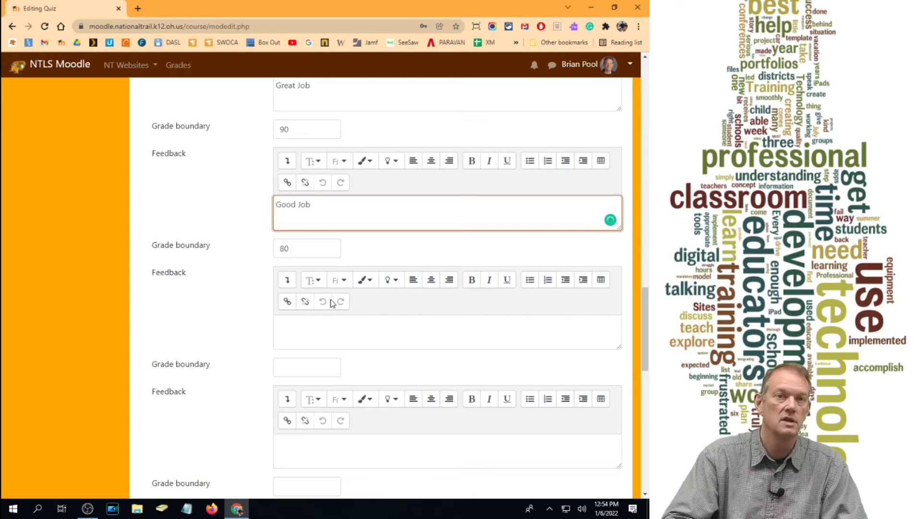
- Look through the quiz's availability choices in the common module settings, and choose Show on course page
{"action": "scroll", "coordinate": [311, 318], "scroll_direction": "down", "scroll_amount": 1}
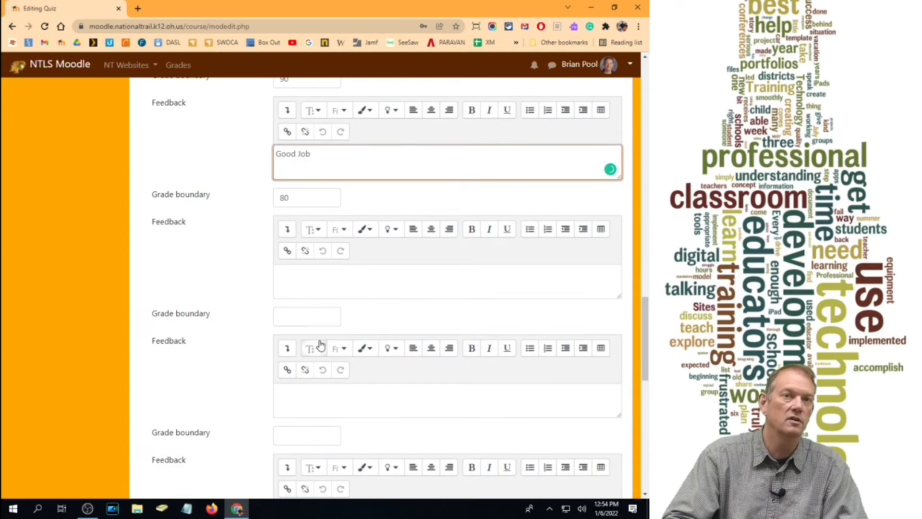
{"action": "scroll", "coordinate": [319, 346], "scroll_direction": "down", "scroll_amount": 2}
{"action": "scroll", "coordinate": [320, 365], "scroll_direction": "down", "scroll_amount": 3}
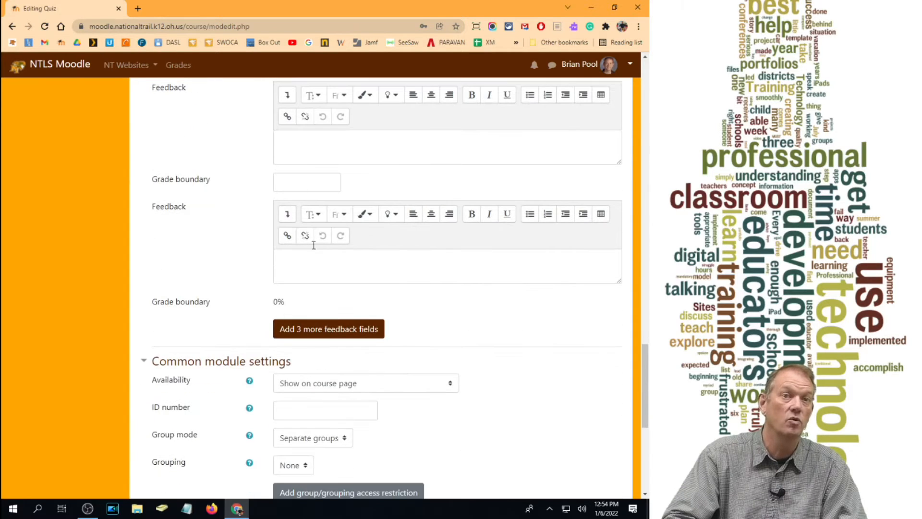
{"action": "scroll", "coordinate": [322, 381], "scroll_direction": "down", "scroll_amount": 4}
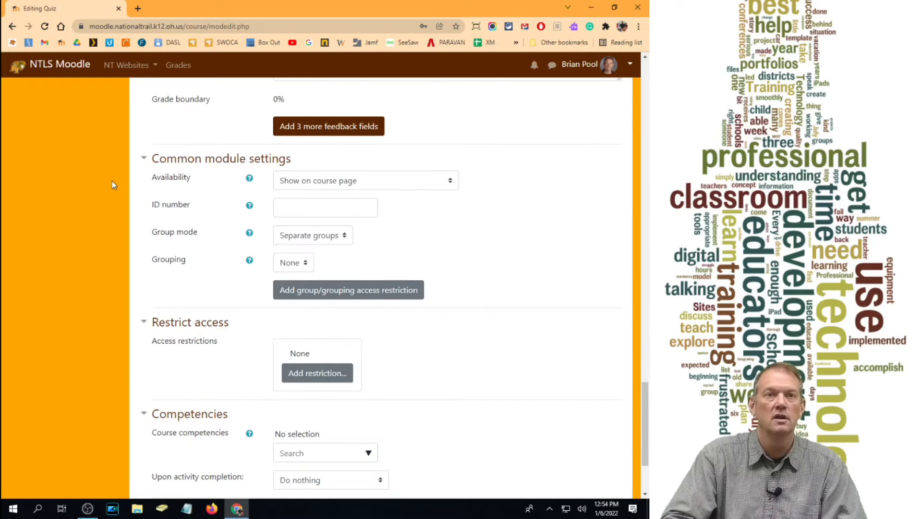
{"action": "left_click", "coordinate": [380, 187]}
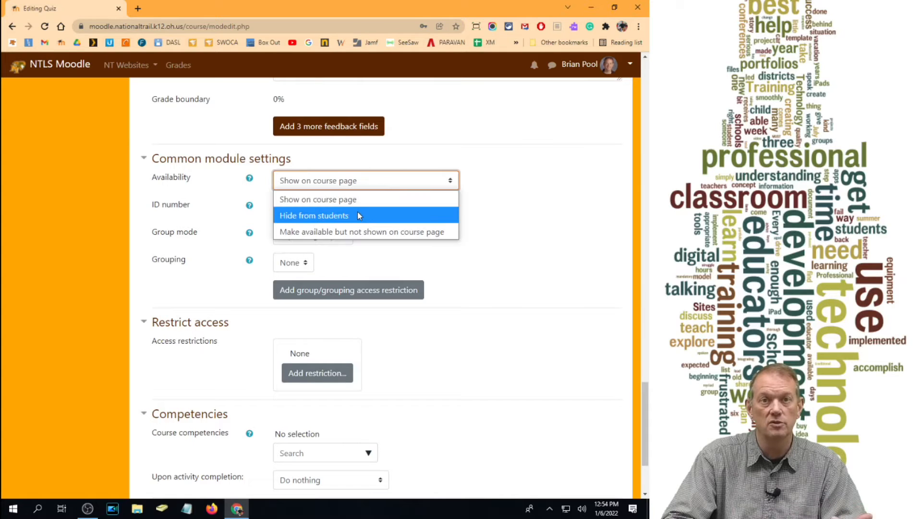
{"action": "left_click", "coordinate": [337, 199]}
- Try to save the quiz and return to the course, and check the overall feedback grade boundaries
{"action": "scroll", "coordinate": [387, 224], "scroll_direction": "down", "scroll_amount": 1}
{"action": "scroll", "coordinate": [410, 236], "scroll_direction": "down", "scroll_amount": 2}
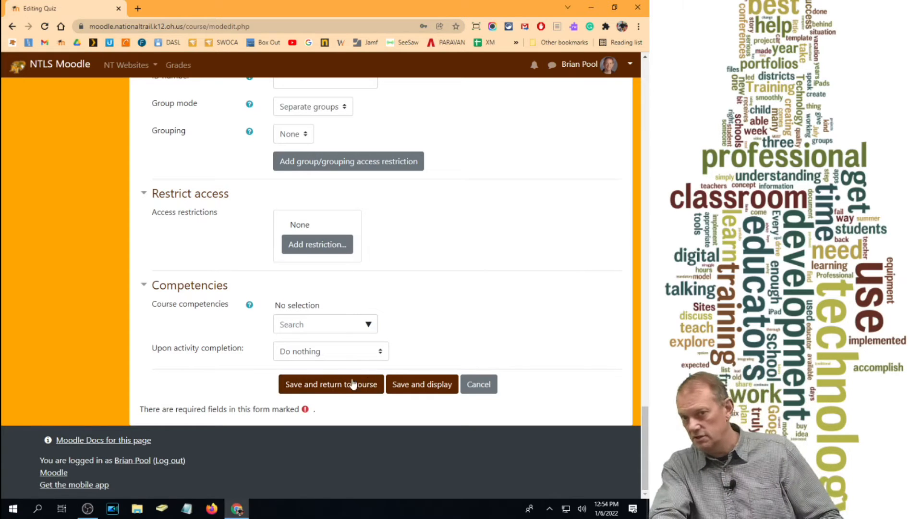
{"action": "left_click", "coordinate": [343, 384]}
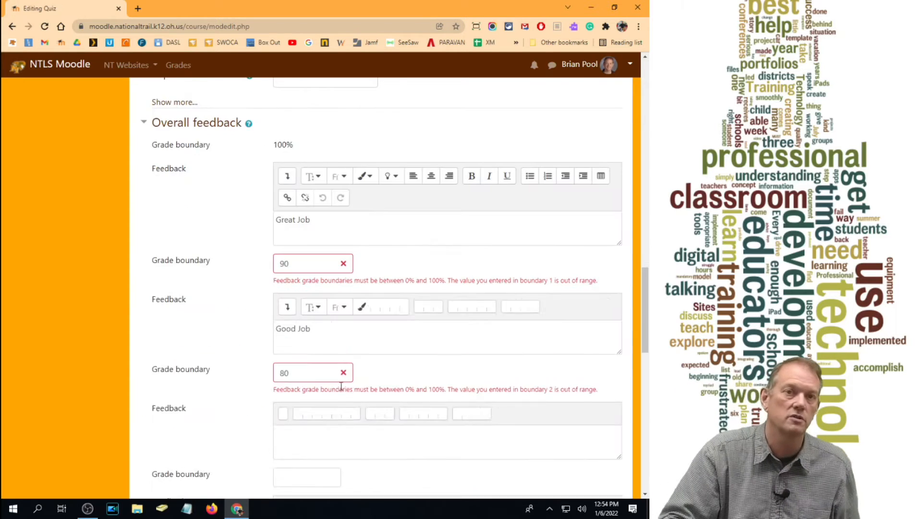
{"action": "scroll", "coordinate": [325, 344], "scroll_direction": "down", "scroll_amount": 3}
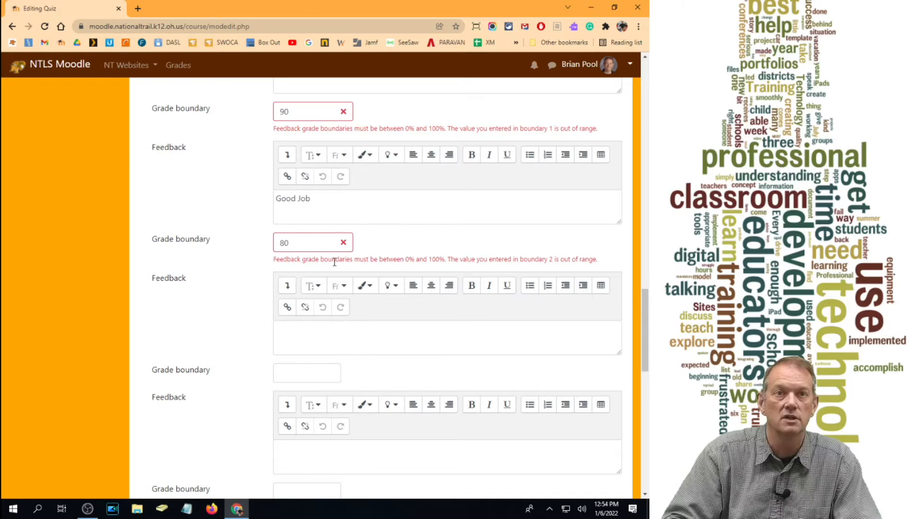
- Correct the overall feedback grade boundaries to 90% and 80%, and save the quiz and return to the course
{"action": "left_click", "coordinate": [299, 111]}
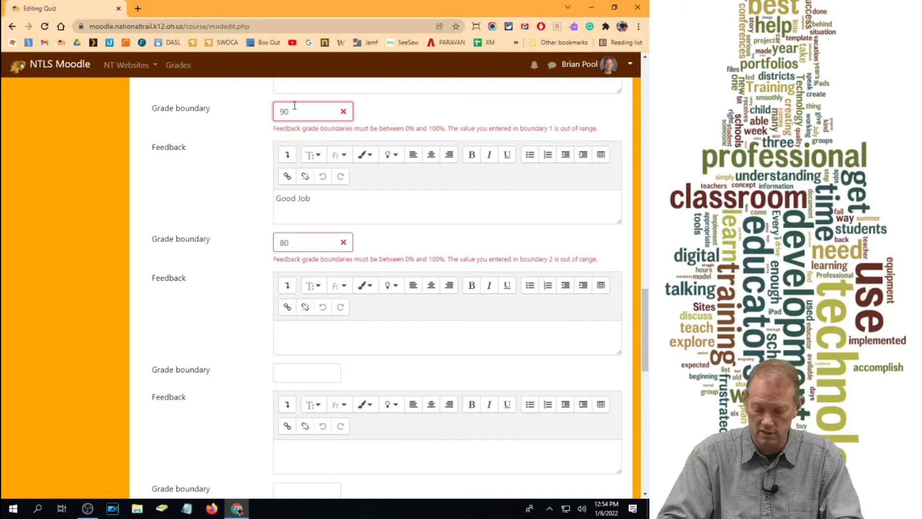
{"action": "type", "text": "%"}
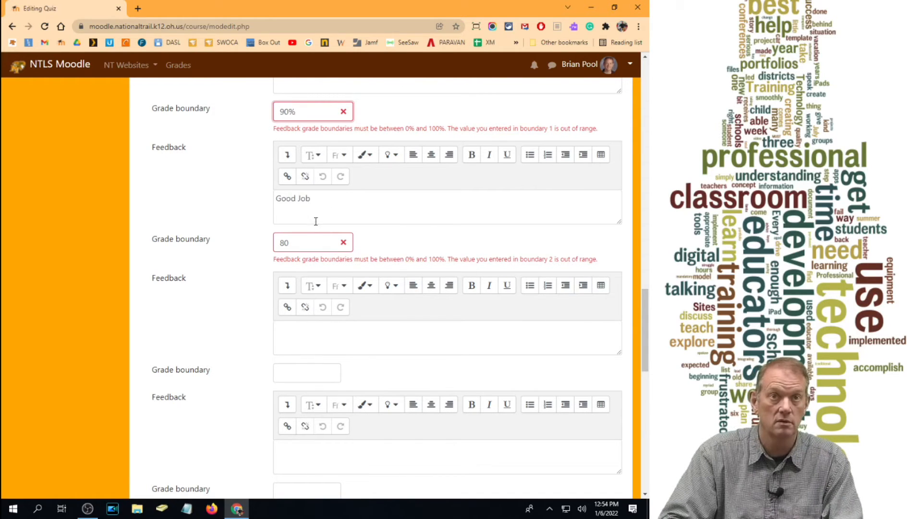
{"action": "left_click", "coordinate": [315, 242]}
{"action": "type", "text": "%"}
{"action": "scroll", "coordinate": [351, 322], "scroll_direction": "down", "scroll_amount": 15}
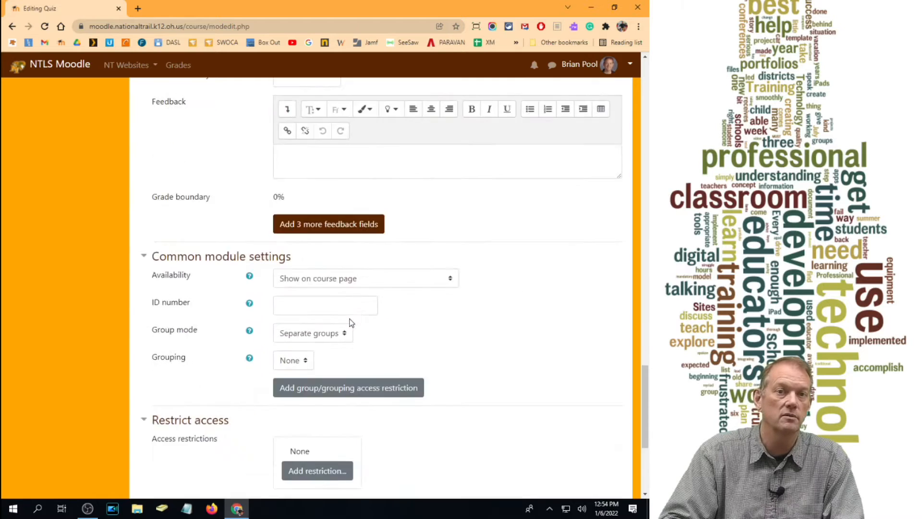
{"action": "left_click", "coordinate": [324, 384]}
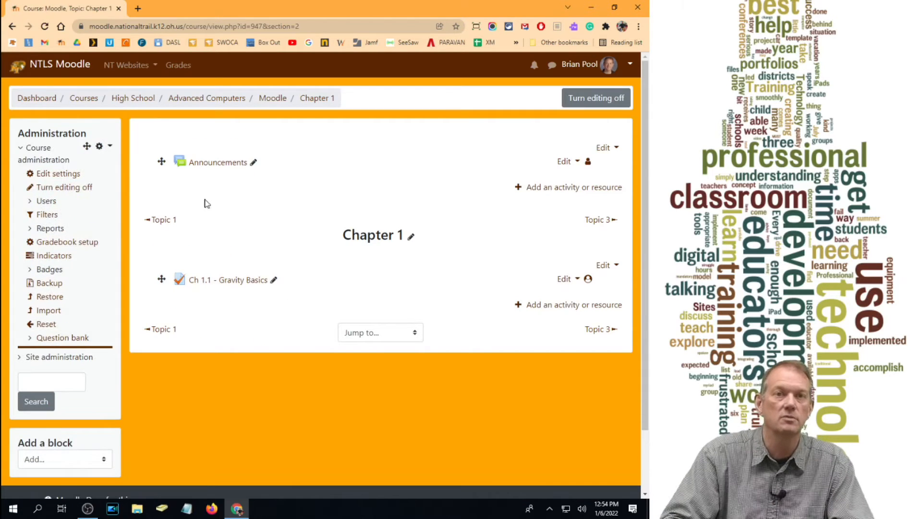
- Open the Ch 1.1 - Gravity Basics quiz for editing, save its maximum grade as 100, and turn on question shuffling
{"action": "left_click", "coordinate": [239, 283]}
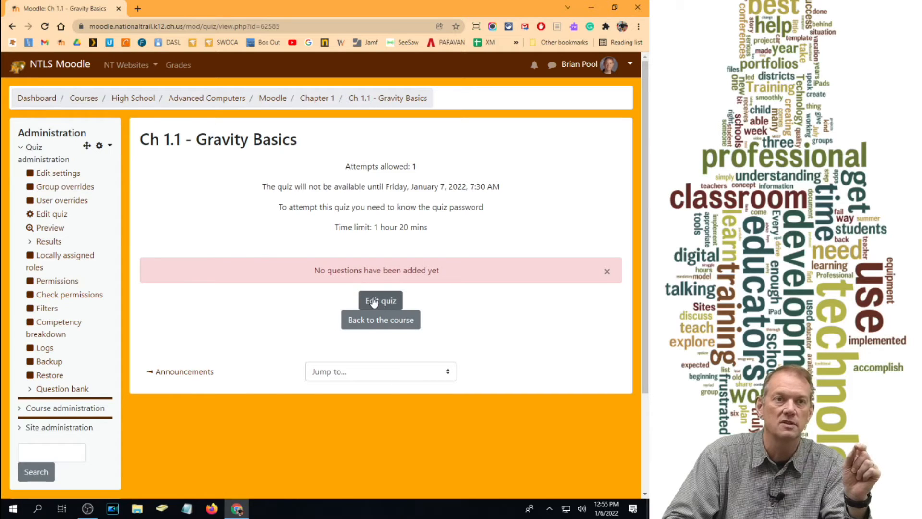
{"action": "left_click", "coordinate": [387, 301]}
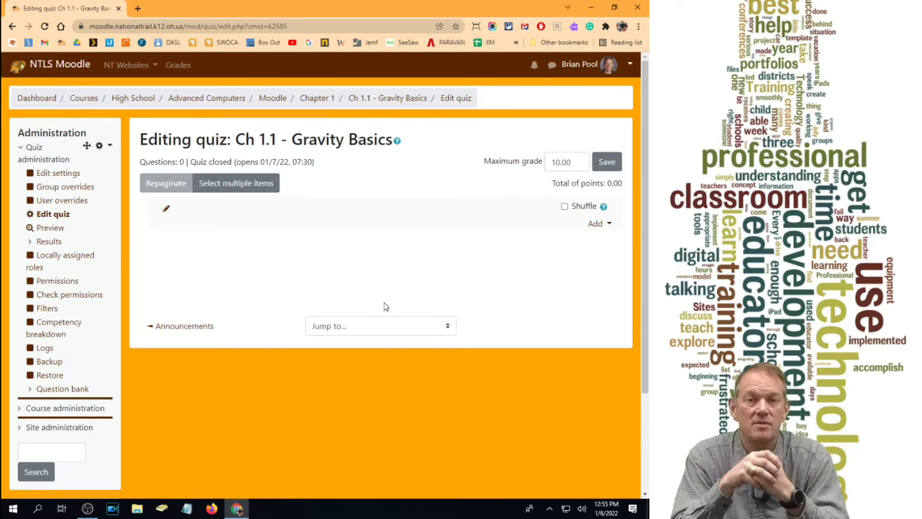
{"action": "left_click", "coordinate": [551, 161]}
{"action": "double_click", "coordinate": [551, 161]}
{"action": "type", "text": "100"}
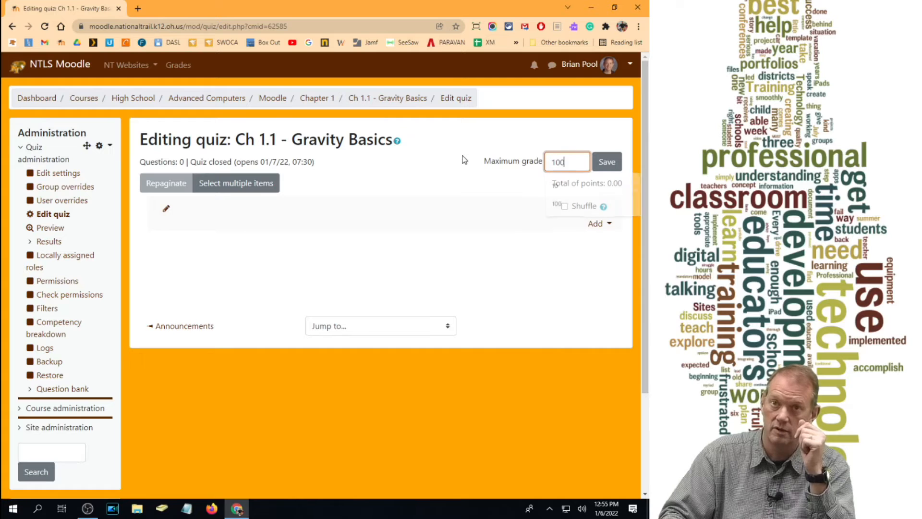
{"action": "left_click", "coordinate": [602, 170]}
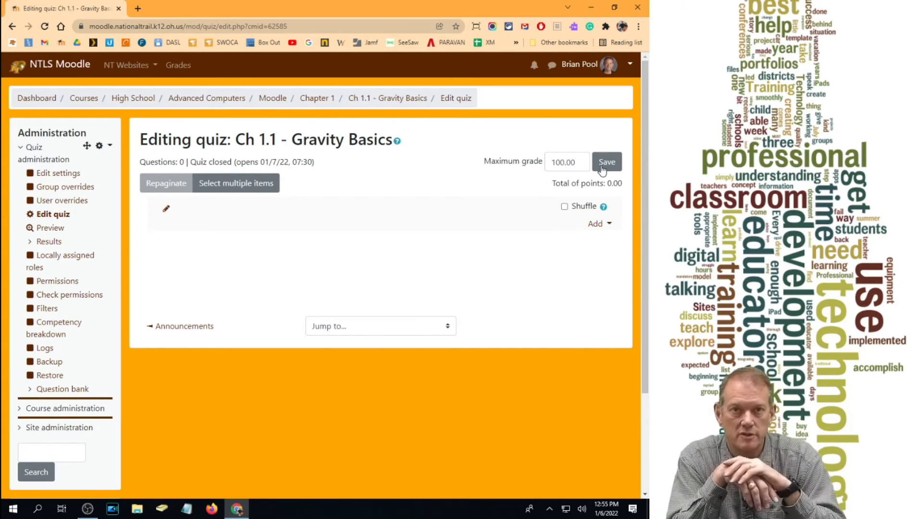
{"action": "left_click", "coordinate": [566, 207]}
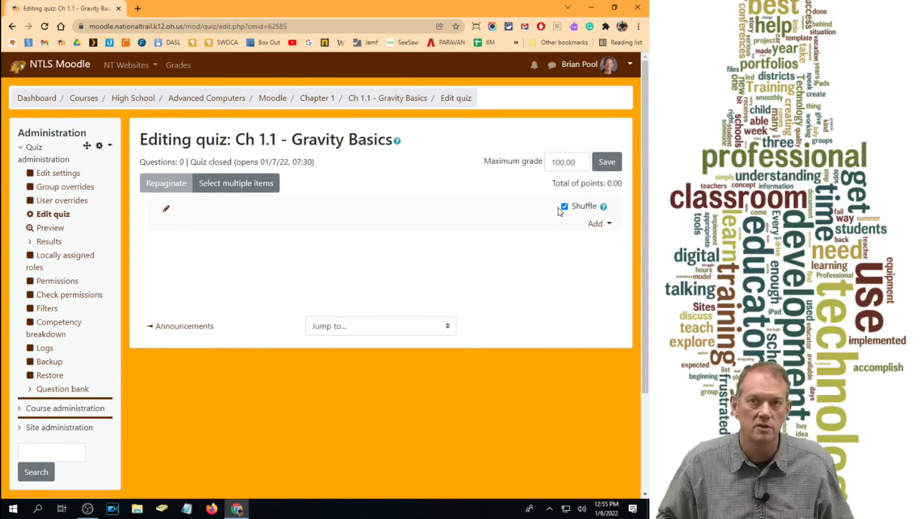
- Start a new Multiple choice question for the quiz and look through the question categories it can be stored in
{"action": "left_click", "coordinate": [598, 232]}
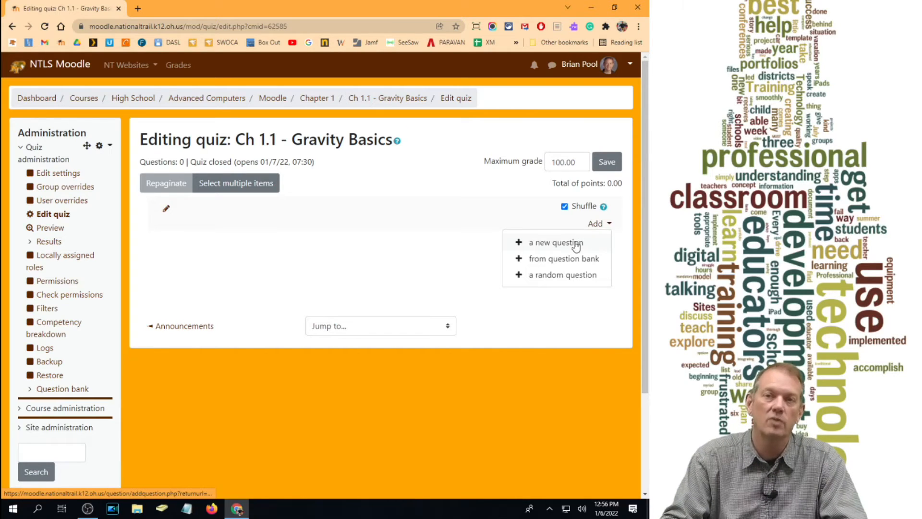
{"action": "left_click", "coordinate": [546, 247]}
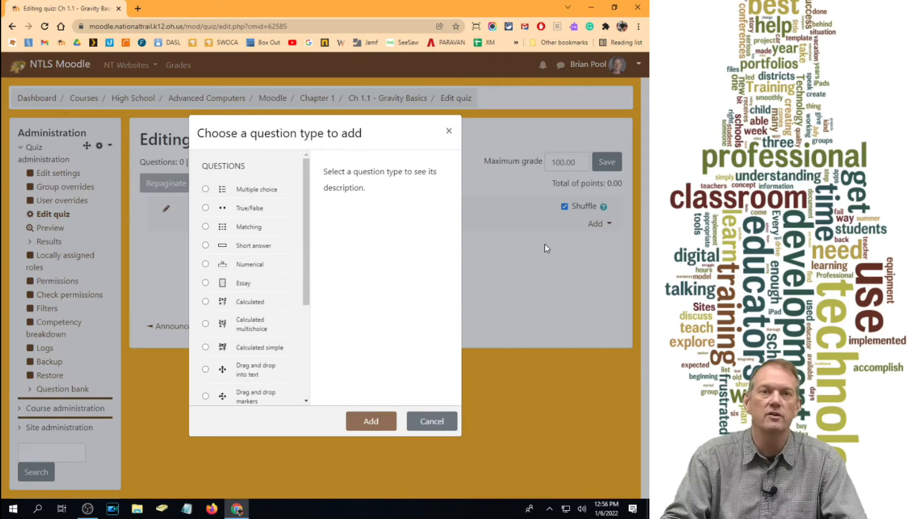
{"action": "scroll", "coordinate": [232, 220], "scroll_direction": "down", "scroll_amount": 3}
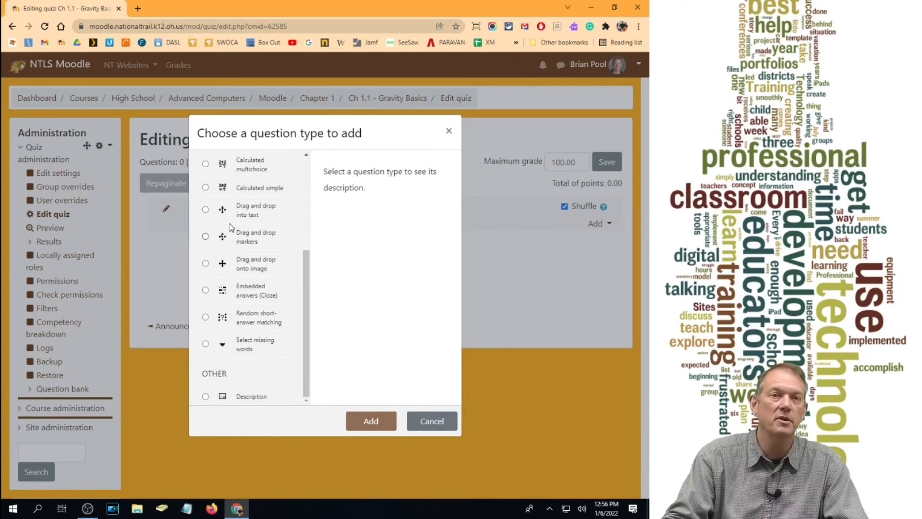
{"action": "scroll", "coordinate": [232, 224], "scroll_direction": "up", "scroll_amount": 1}
{"action": "scroll", "coordinate": [232, 226], "scroll_direction": "up", "scroll_amount": 3}
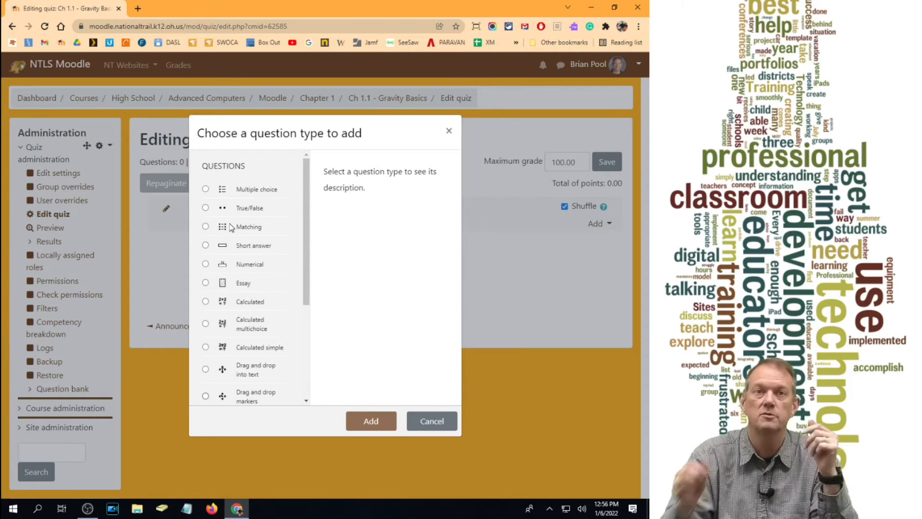
{"action": "left_click", "coordinate": [205, 190]}
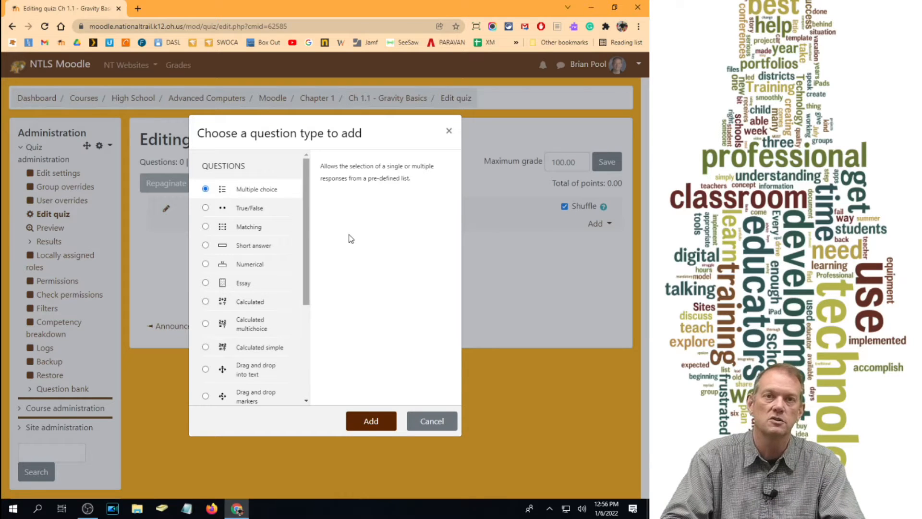
{"action": "left_click", "coordinate": [368, 421]}
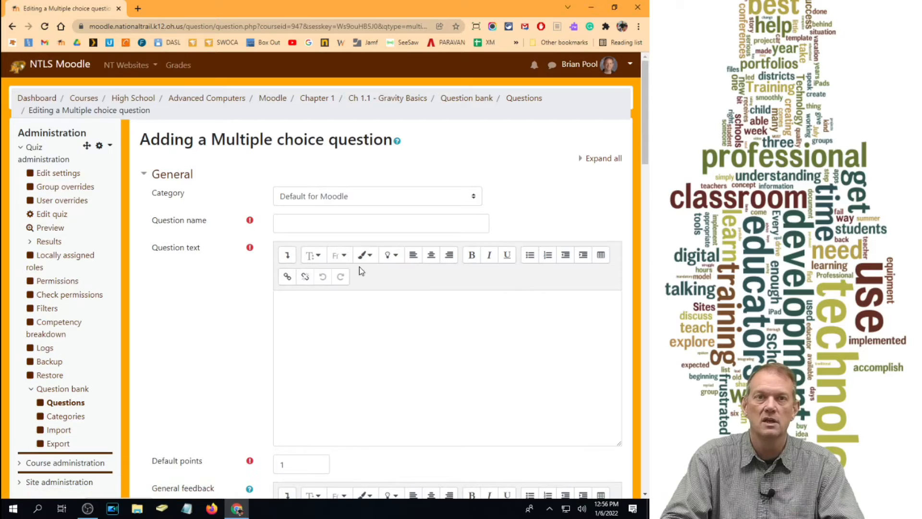
{"action": "left_click", "coordinate": [346, 196]}
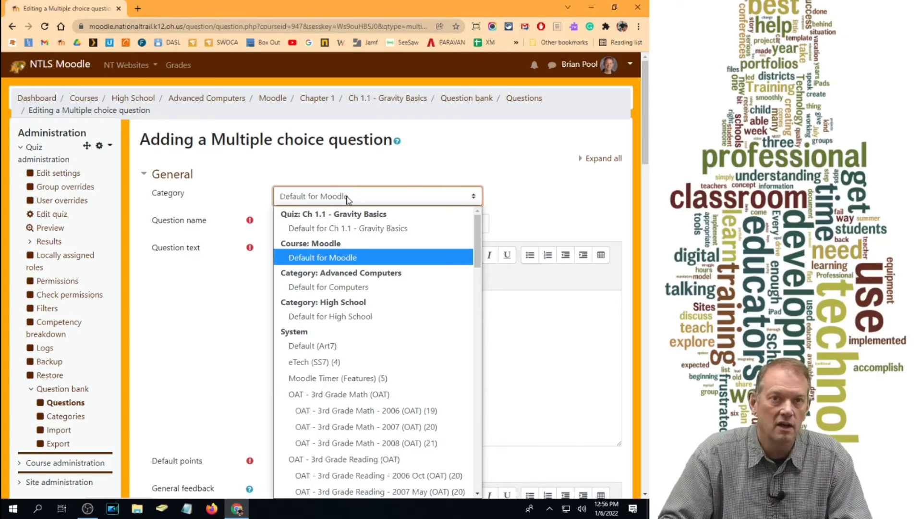
{"action": "left_click", "coordinate": [347, 197]}
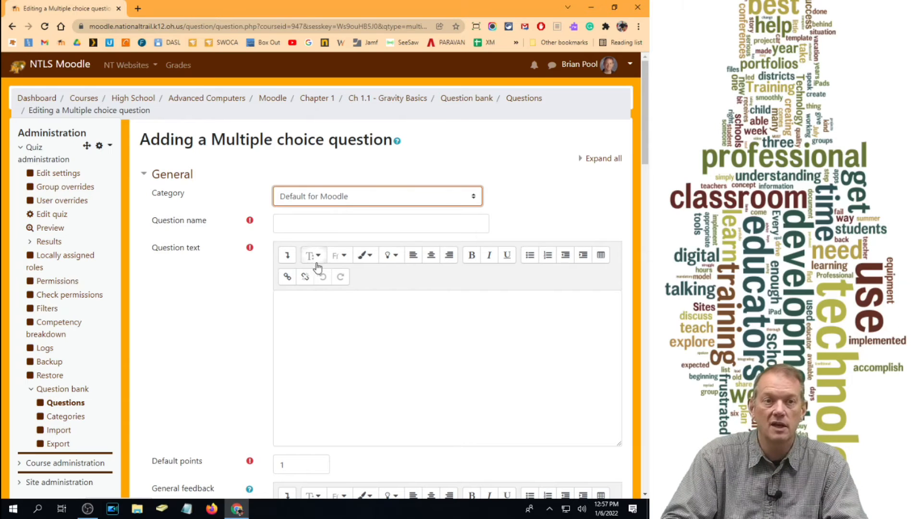
- Add a question bank category named "Ch 1" under the parent category Default for Moodle
{"action": "left_click", "coordinate": [68, 421]}
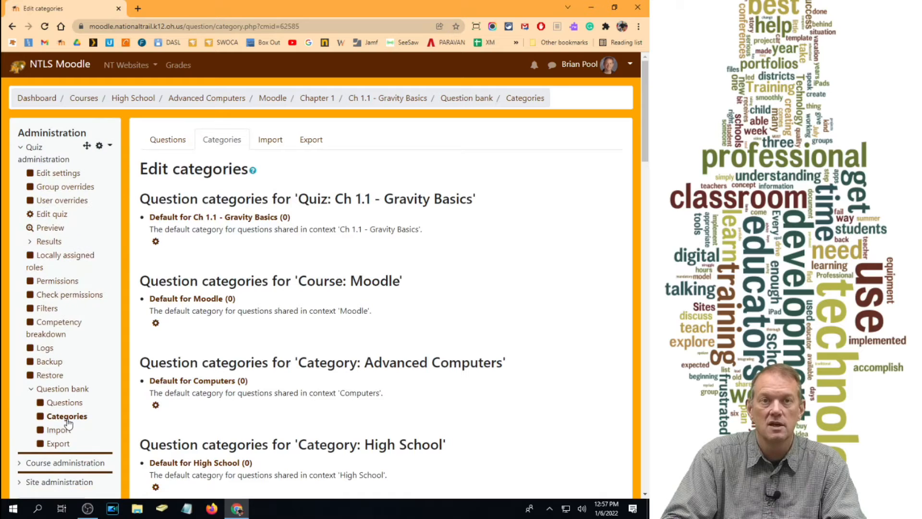
{"action": "left_click_drag", "start_coordinate": [645, 140], "coordinate": [650, 504]}
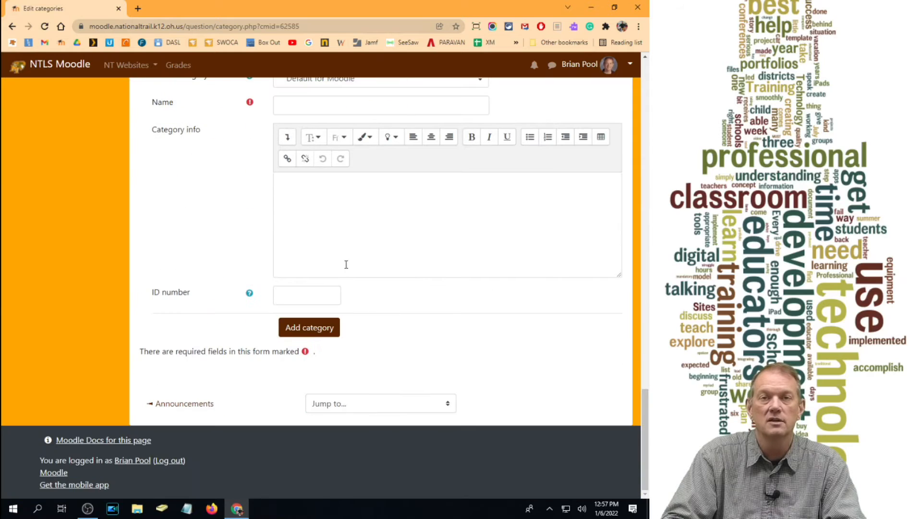
{"action": "scroll", "coordinate": [345, 257], "scroll_direction": "up", "scroll_amount": 1}
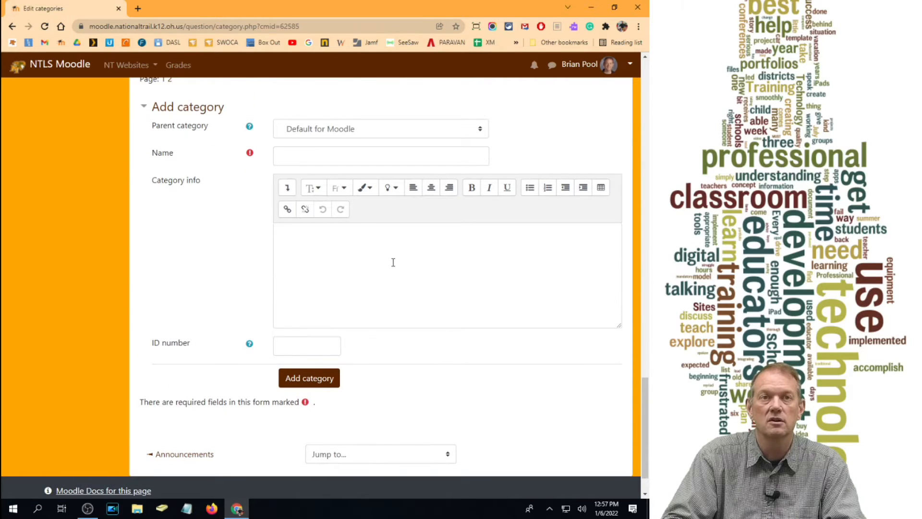
{"action": "left_click", "coordinate": [315, 134]}
{"action": "left_click", "coordinate": [315, 132]}
{"action": "left_click", "coordinate": [313, 163]}
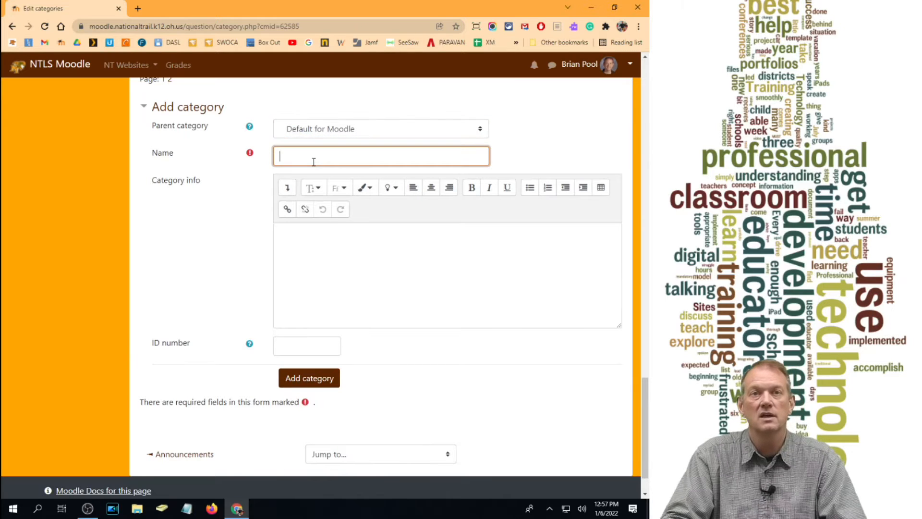
{"action": "type", "text": "Ch 1"}
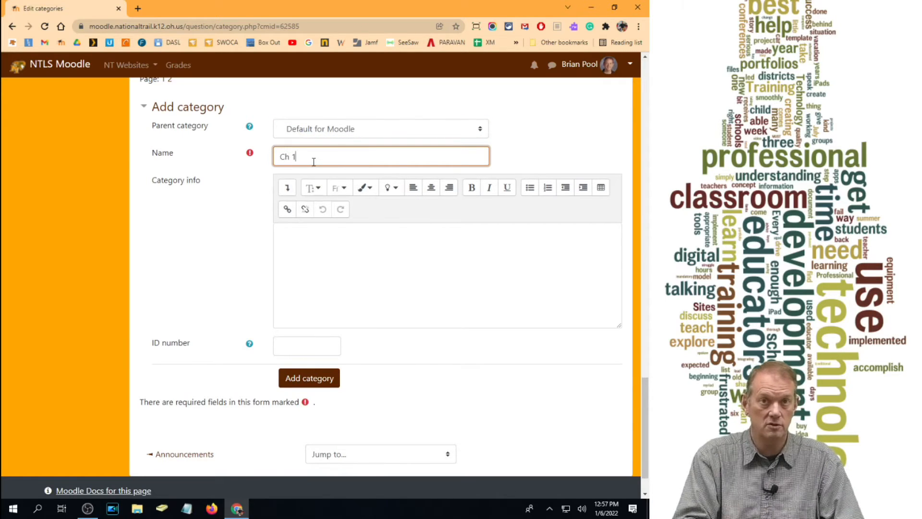
{"action": "scroll", "coordinate": [309, 344], "scroll_direction": "down", "scroll_amount": 1}
{"action": "left_click", "coordinate": [299, 334]}
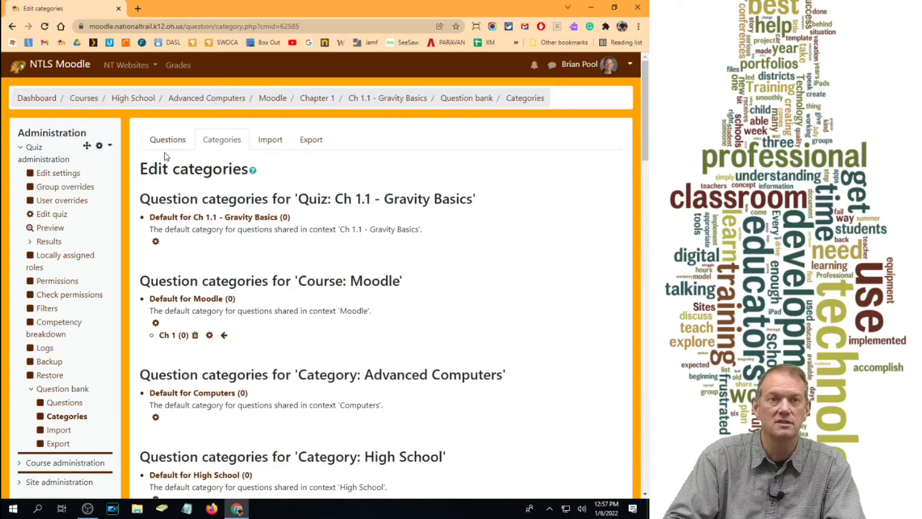
- Add a second question bank category named "Ch 2" under the parent category Default for Moodle
{"action": "scroll", "coordinate": [268, 312], "scroll_direction": "down", "scroll_amount": 4}
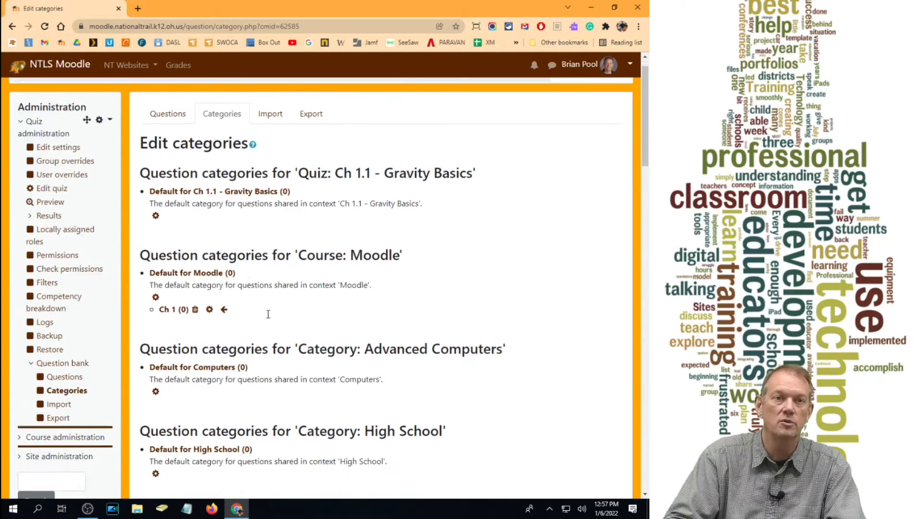
{"action": "scroll", "coordinate": [204, 169], "scroll_direction": "up", "scroll_amount": 2}
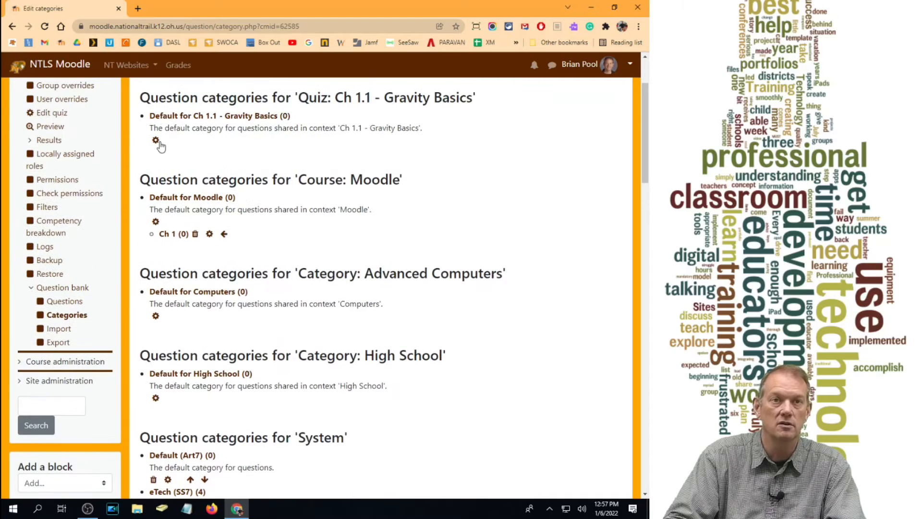
{"action": "left_click_drag", "start_coordinate": [296, 178], "coordinate": [401, 182]}
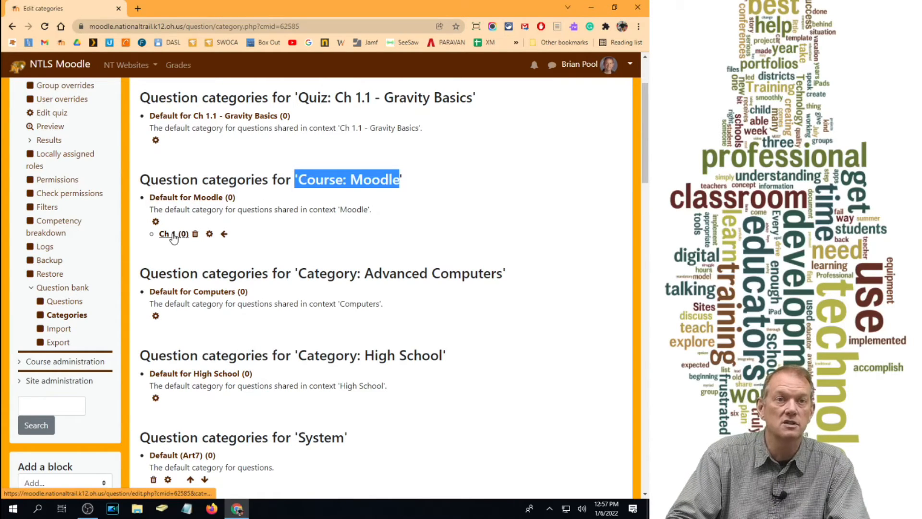
{"action": "scroll", "coordinate": [475, 278], "scroll_direction": "down", "scroll_amount": 15}
{"action": "scroll", "coordinate": [470, 300], "scroll_direction": "down", "scroll_amount": 12}
{"action": "scroll", "coordinate": [298, 226], "scroll_direction": "up", "scroll_amount": 2}
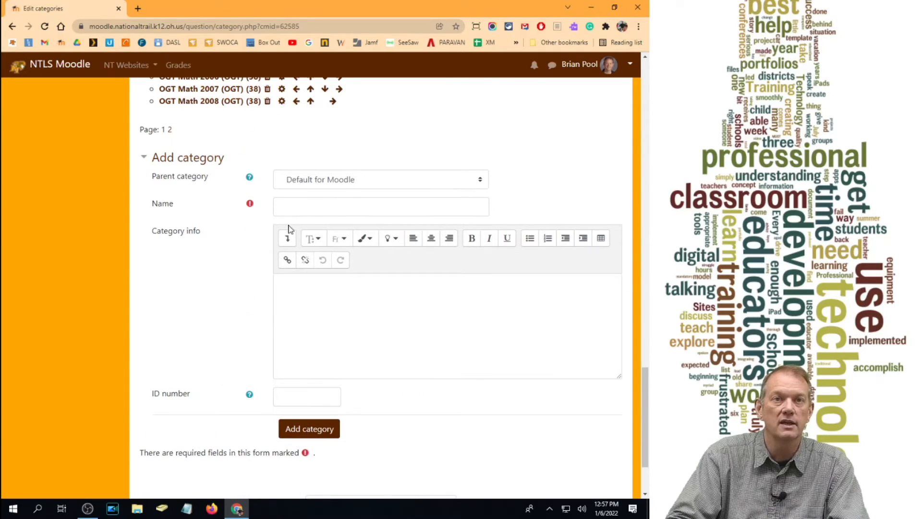
{"action": "left_click", "coordinate": [340, 182]}
{"action": "left_click", "coordinate": [340, 183]}
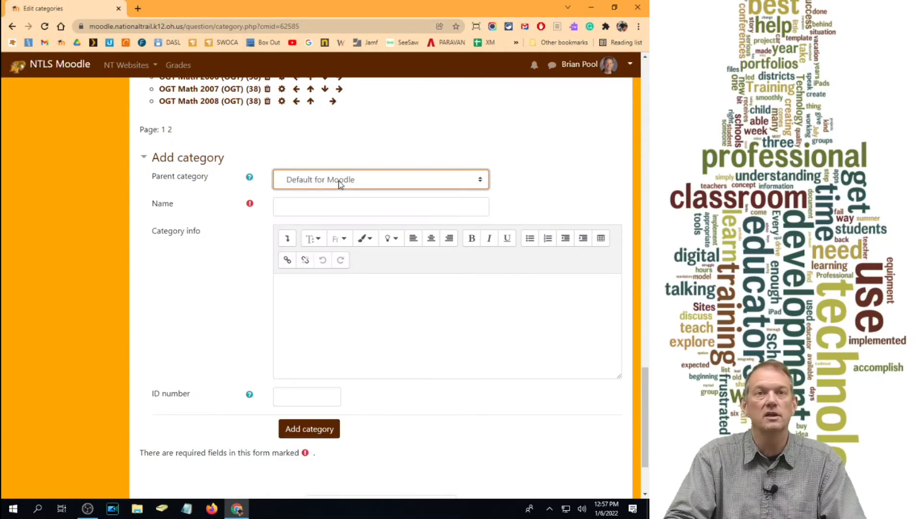
{"action": "left_click", "coordinate": [315, 211]}
{"action": "type", "text": "Ch 2"}
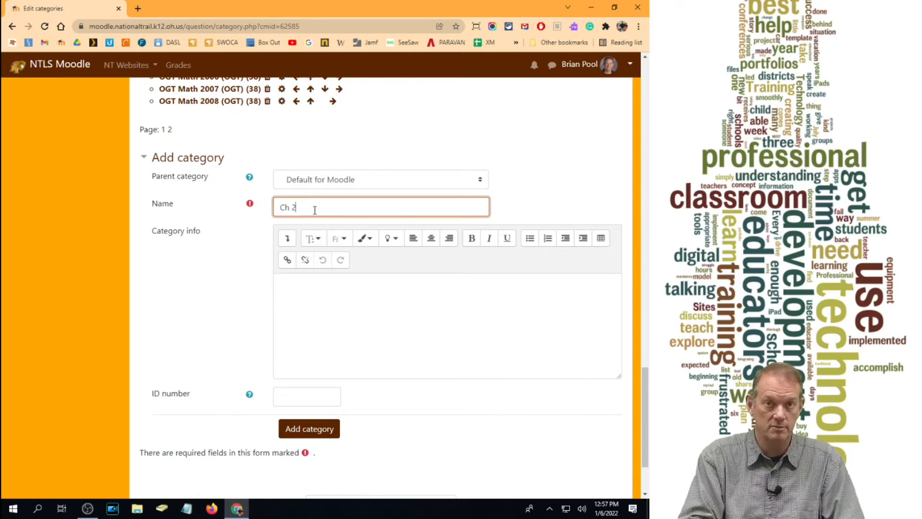
{"action": "left_click", "coordinate": [293, 428]}
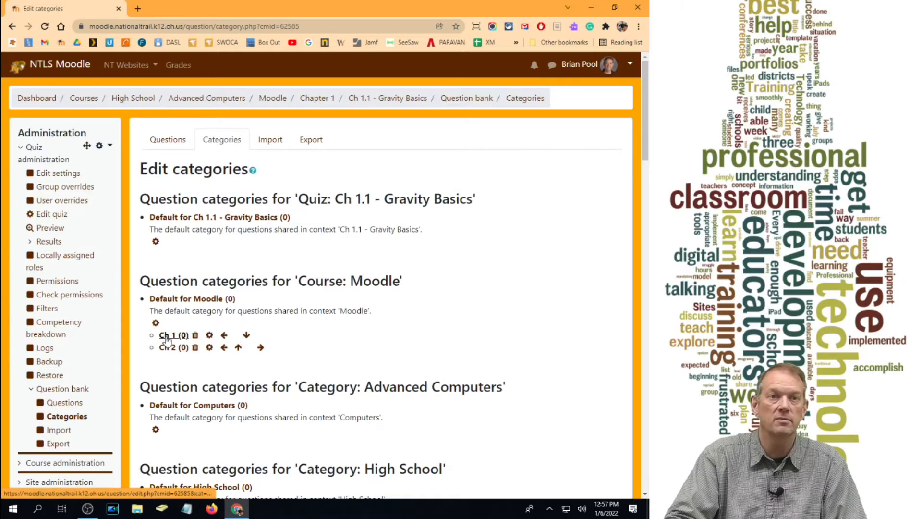
- Add a third question bank category named "Ch 3" under the parent category Default for Moodle
{"action": "left_click_drag", "start_coordinate": [646, 122], "coordinate": [651, 485]}
{"action": "scroll", "coordinate": [288, 175], "scroll_direction": "up", "scroll_amount": 1}
{"action": "left_click", "coordinate": [308, 157]}
{"action": "type", "text": "Ch"}
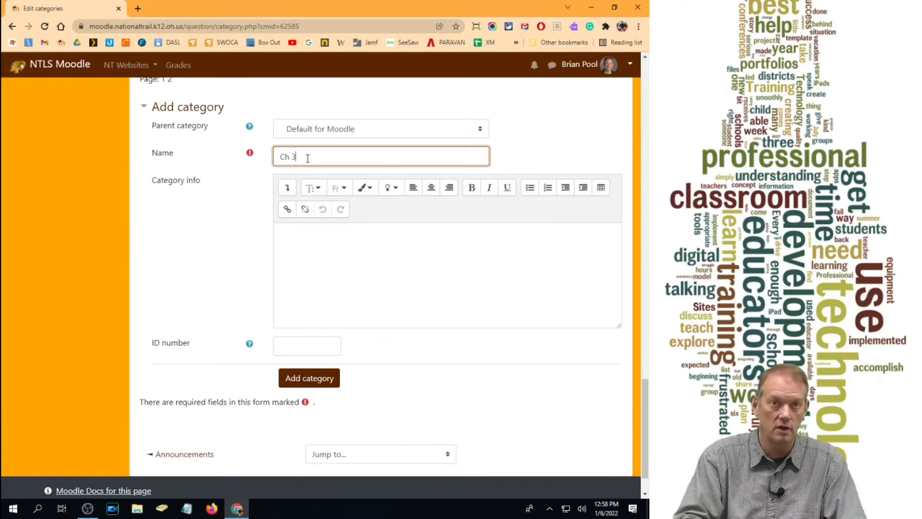
{"action": "type", "text": " 3"}
{"action": "left_click", "coordinate": [305, 379]}
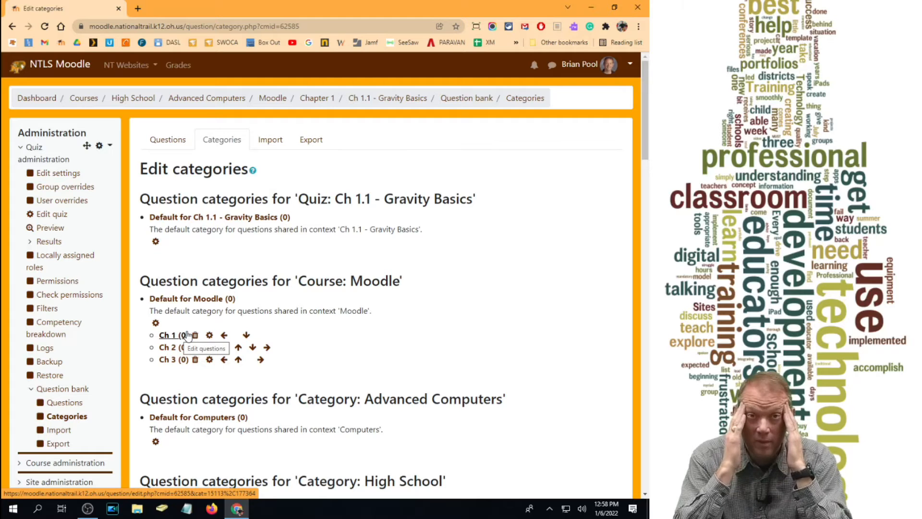
- Open the Moodle dashboard in a separate browser tab and go to the Computer Hardware course there
{"action": "right_click", "coordinate": [43, 98]}
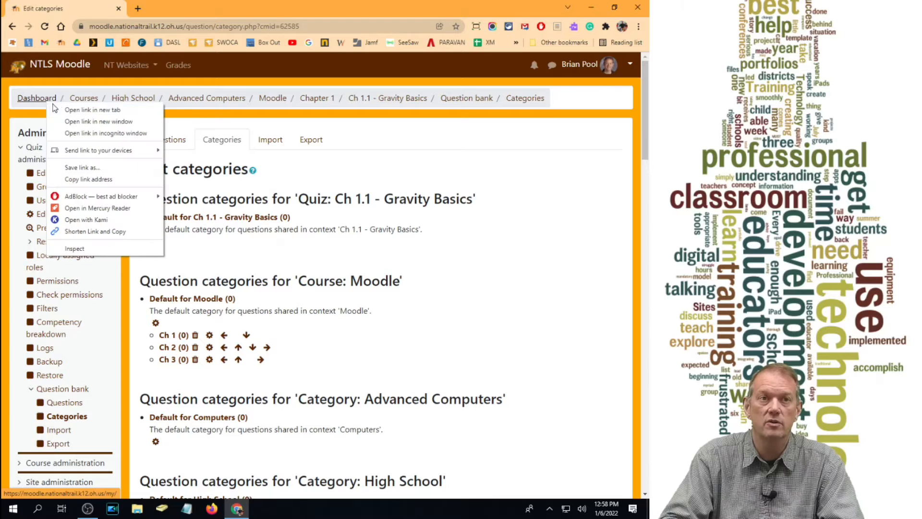
{"action": "left_click", "coordinate": [72, 107]}
{"action": "left_click", "coordinate": [137, 9]}
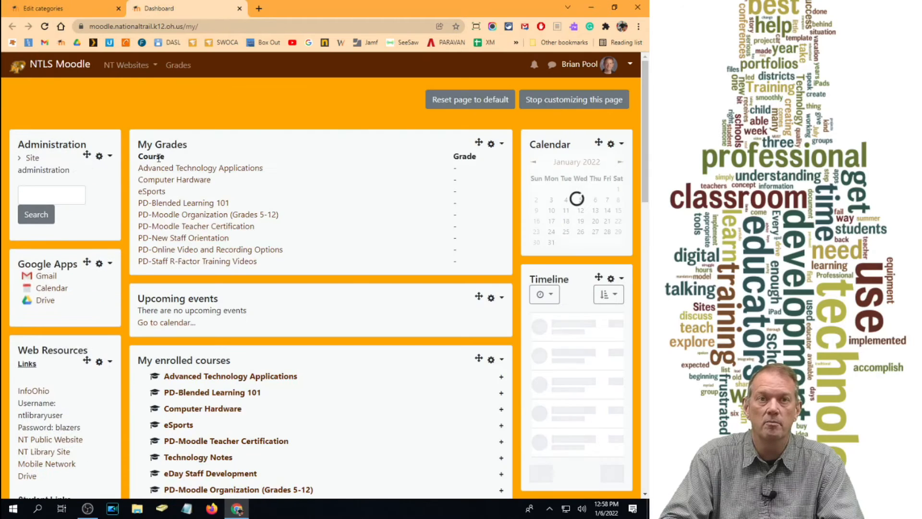
{"action": "left_click", "coordinate": [177, 182]}
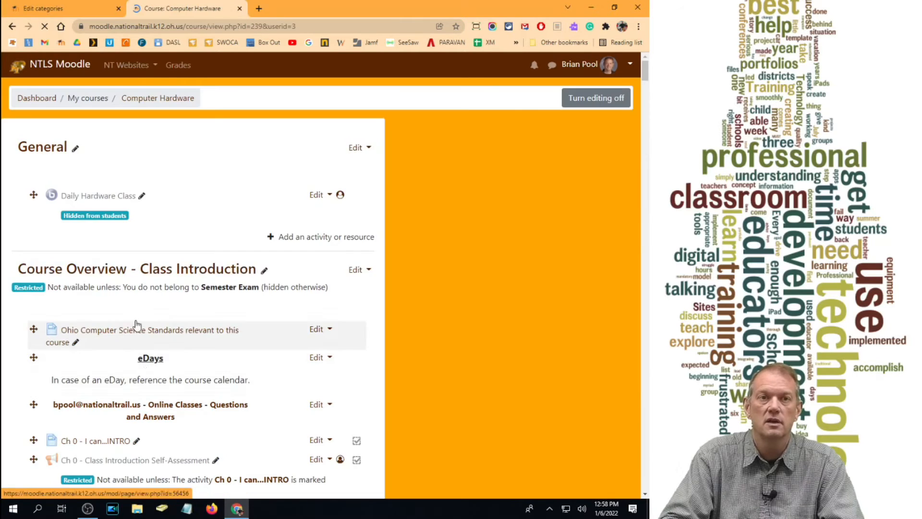
- Examine how the Computer Hardware course's question bank categories are organized by chapter and subcategory, and close that course's tab
{"action": "scroll", "coordinate": [80, 324], "scroll_direction": "down", "scroll_amount": 6}
{"action": "scroll", "coordinate": [79, 330], "scroll_direction": "down", "scroll_amount": 6}
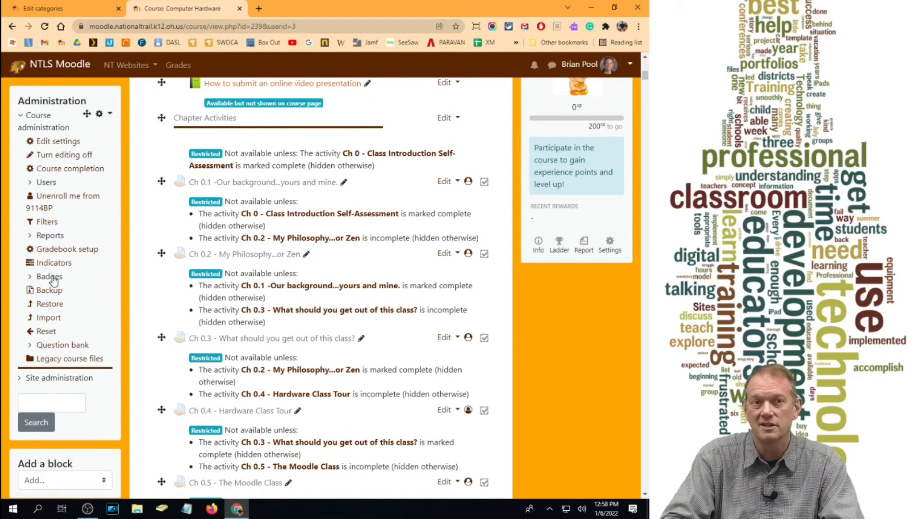
{"action": "left_click", "coordinate": [62, 346]}
{"action": "left_click", "coordinate": [64, 404]}
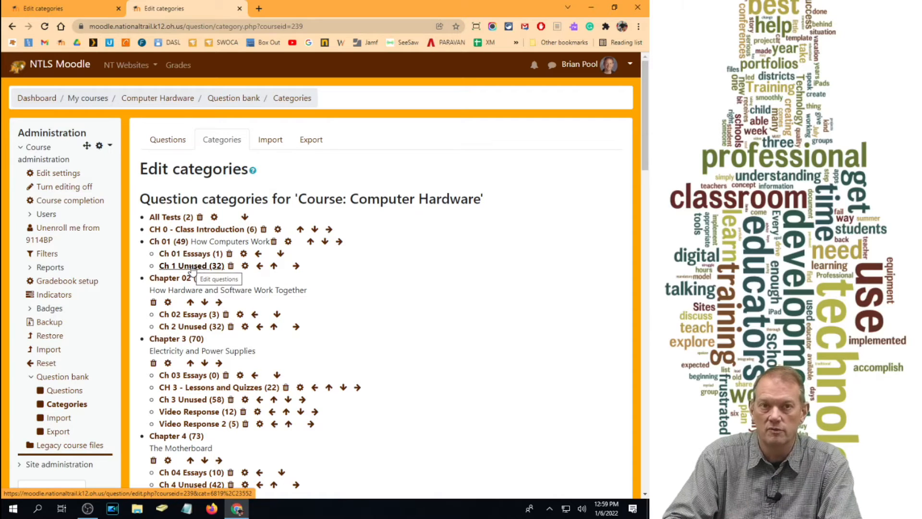
{"action": "scroll", "coordinate": [164, 315], "scroll_direction": "down", "scroll_amount": 1}
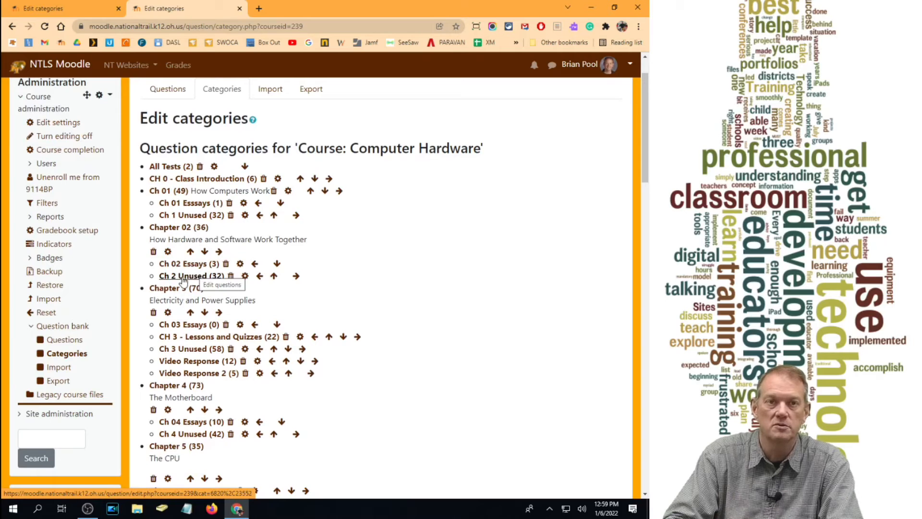
{"action": "scroll", "coordinate": [194, 283], "scroll_direction": "down", "scroll_amount": 5}
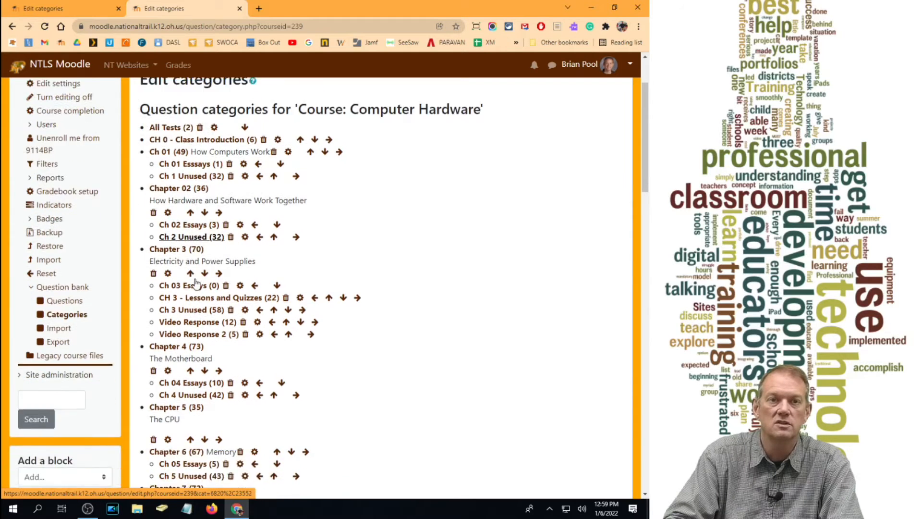
{"action": "scroll", "coordinate": [195, 286], "scroll_direction": "up", "scroll_amount": 6}
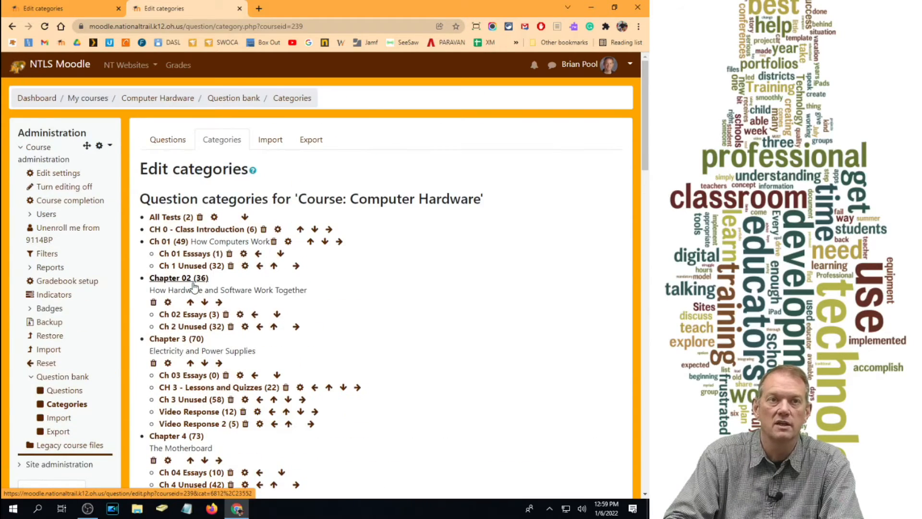
{"action": "left_click", "coordinate": [239, 8]}
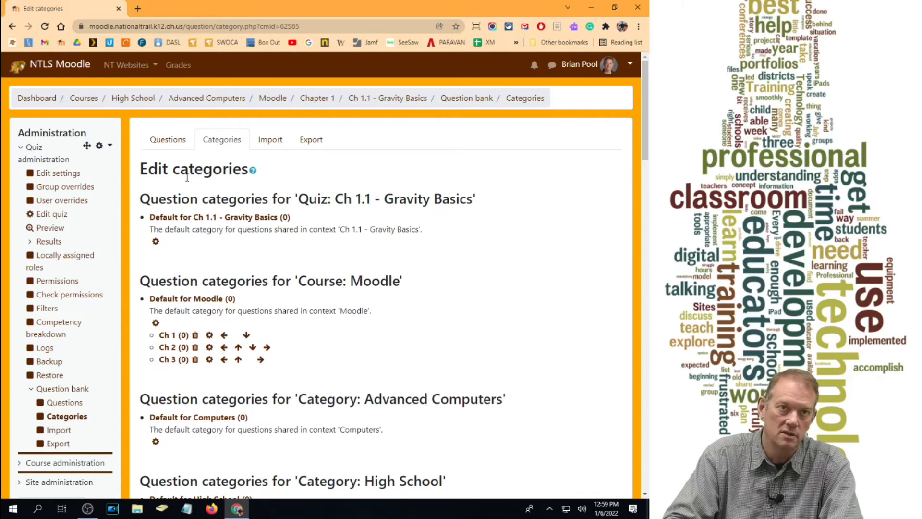
- Go back to the Moodle course and open the Ch 1.1 - Gravity Basics quiz for editing its questions
{"action": "left_click", "coordinate": [273, 98]}
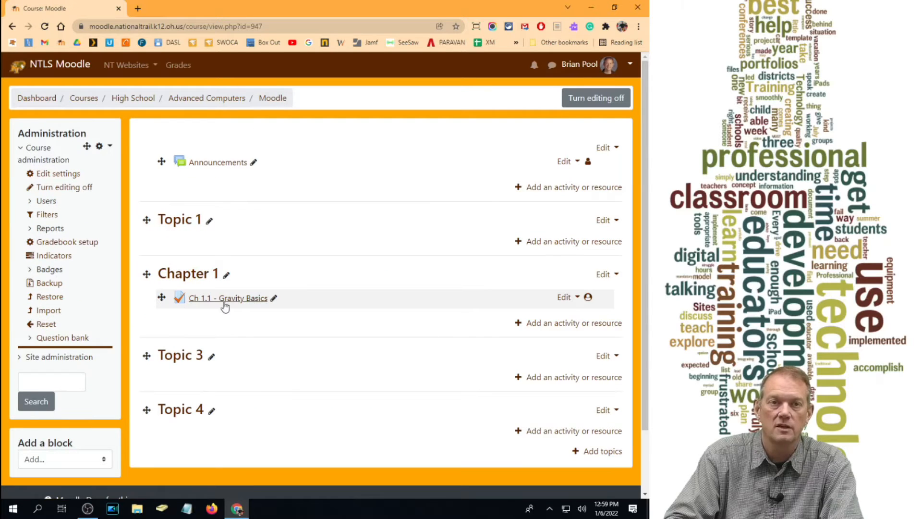
{"action": "left_click", "coordinate": [227, 305]}
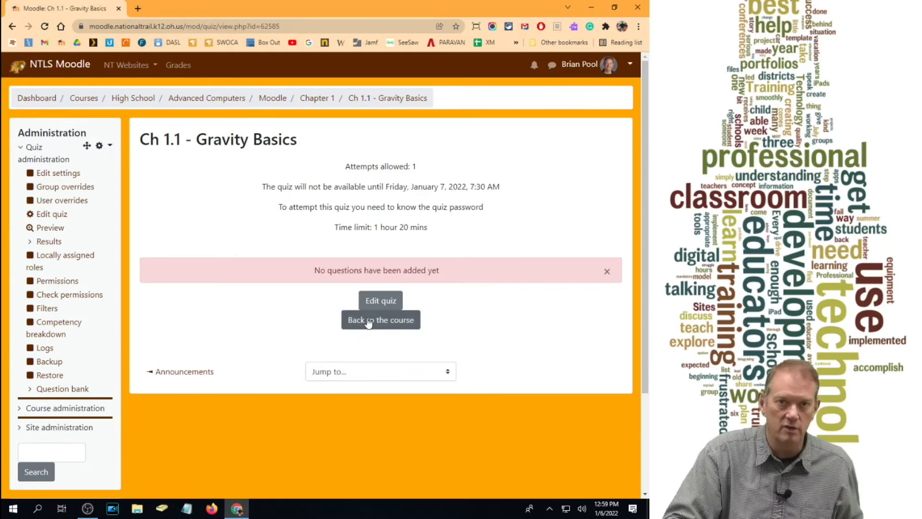
{"action": "left_click", "coordinate": [373, 299]}
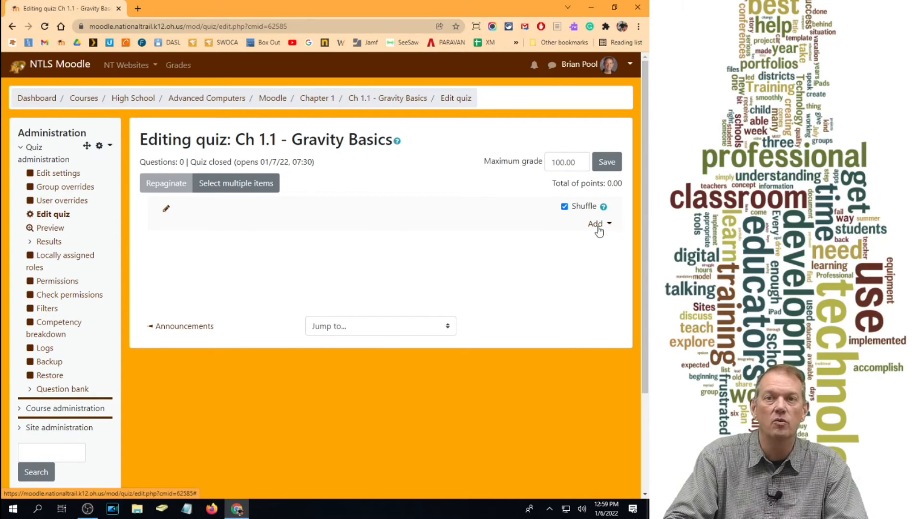
- Start a new Multiple choice question in the quiz and assign it to the Ch 1 category
{"action": "left_click", "coordinate": [597, 224]}
{"action": "left_click", "coordinate": [543, 241]}
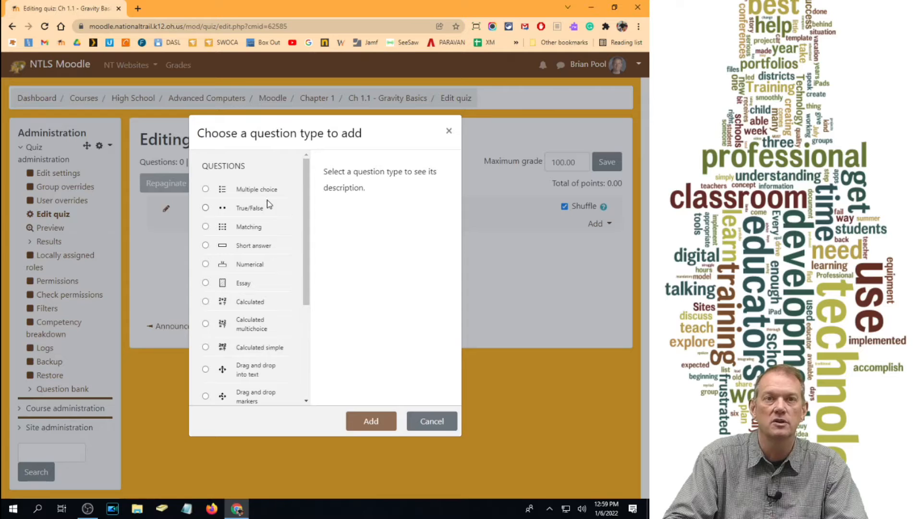
{"action": "left_click", "coordinate": [260, 190]}
{"action": "left_click", "coordinate": [388, 431]}
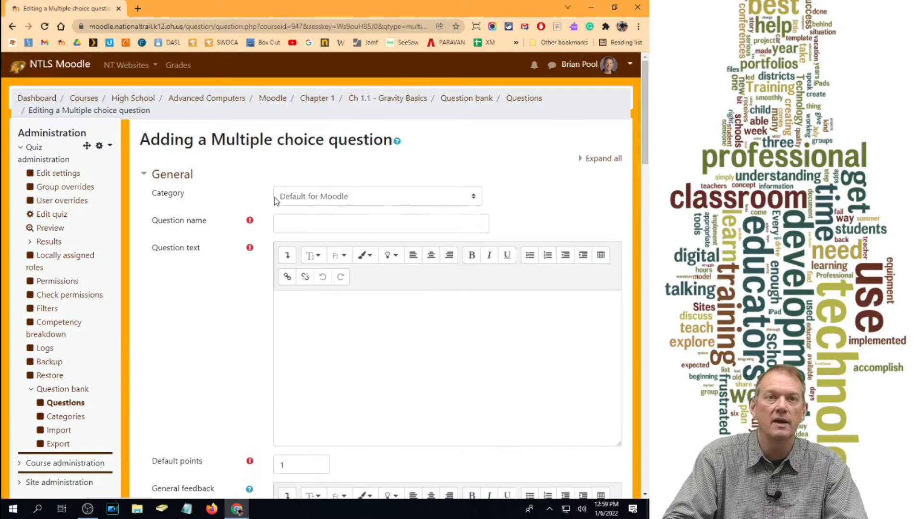
{"action": "left_click", "coordinate": [345, 198]}
{"action": "left_click", "coordinate": [326, 273]}
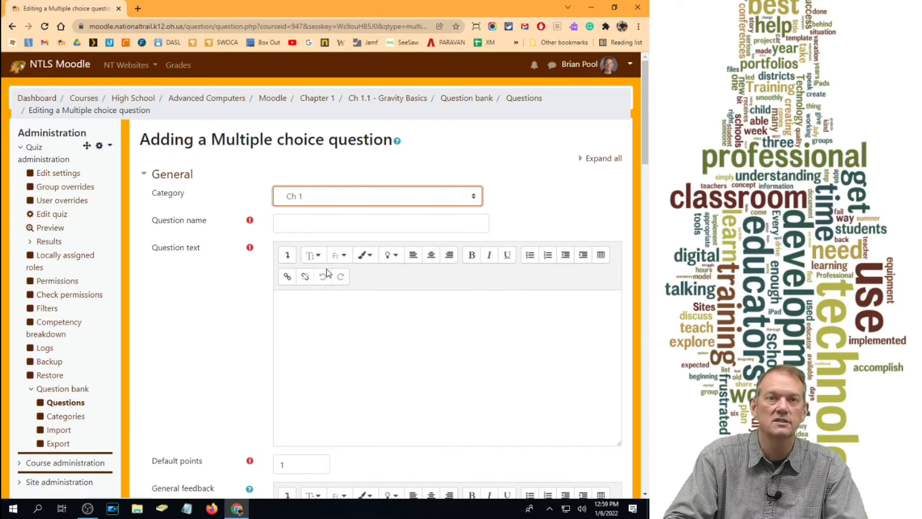
- Name the question "1-01 What is Gravity?"
{"action": "left_click", "coordinate": [324, 227]}
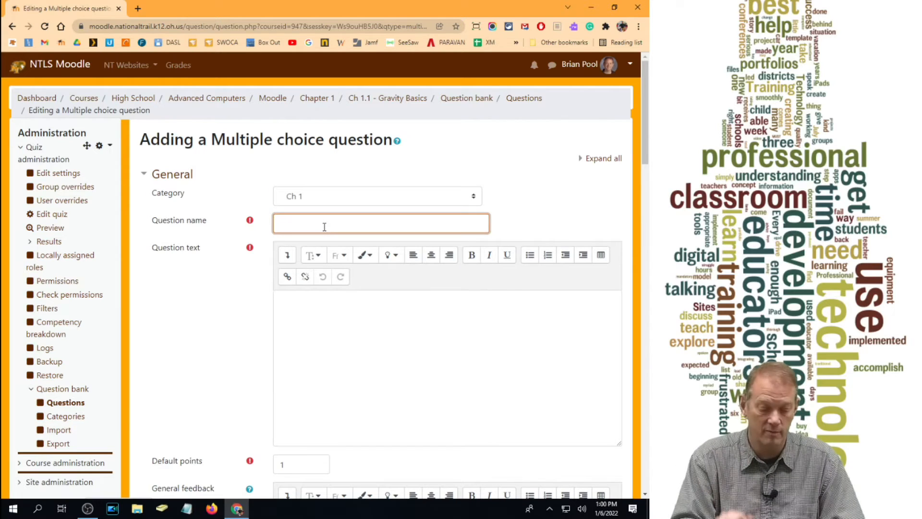
{"action": "type", "text": "1-0"}
{"action": "key", "text": "BackSpace"}
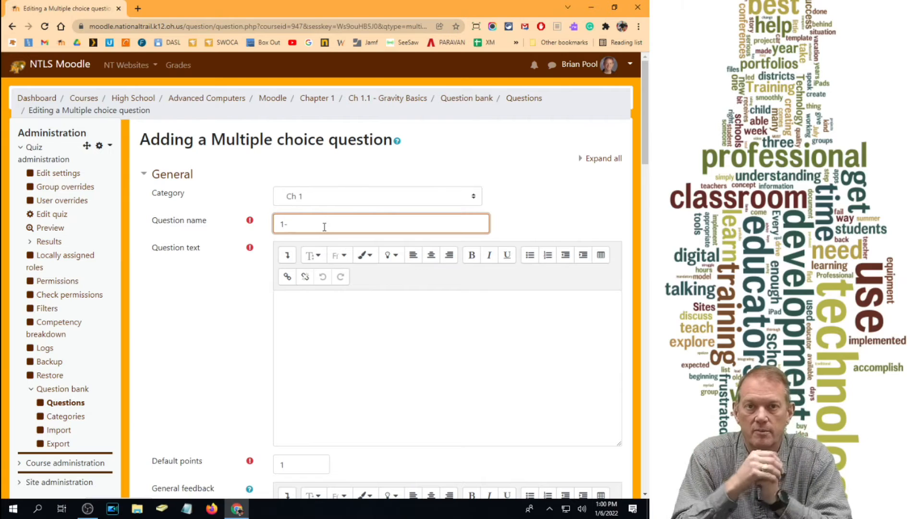
{"action": "type", "text": "01"}
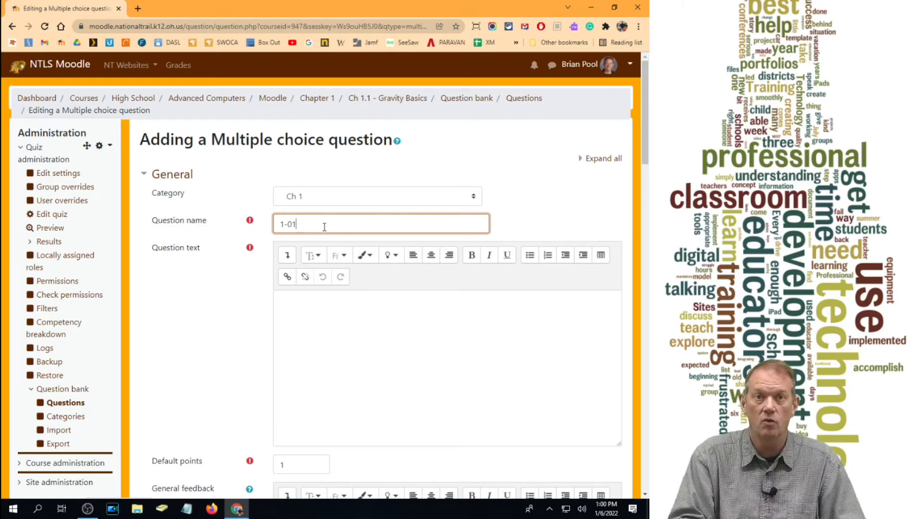
{"action": "type", "text": " What is G"}
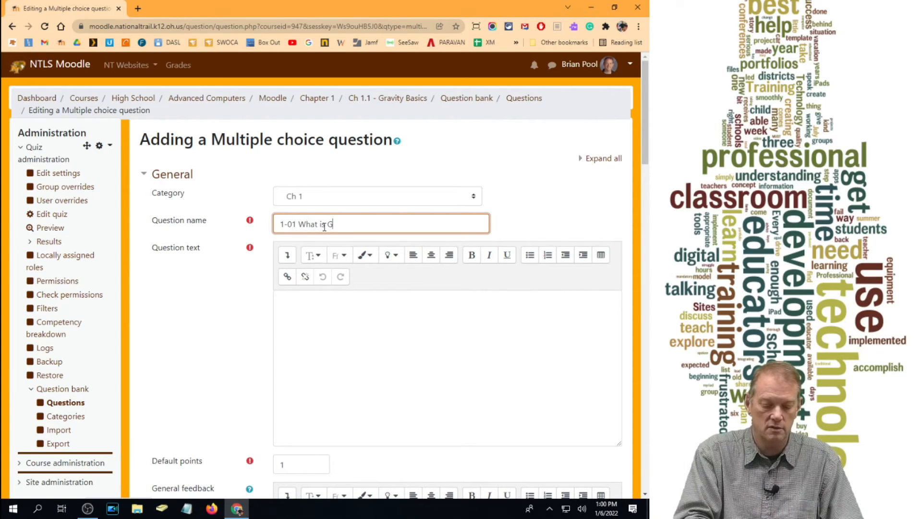
{"action": "type", "text": "ravity?"}
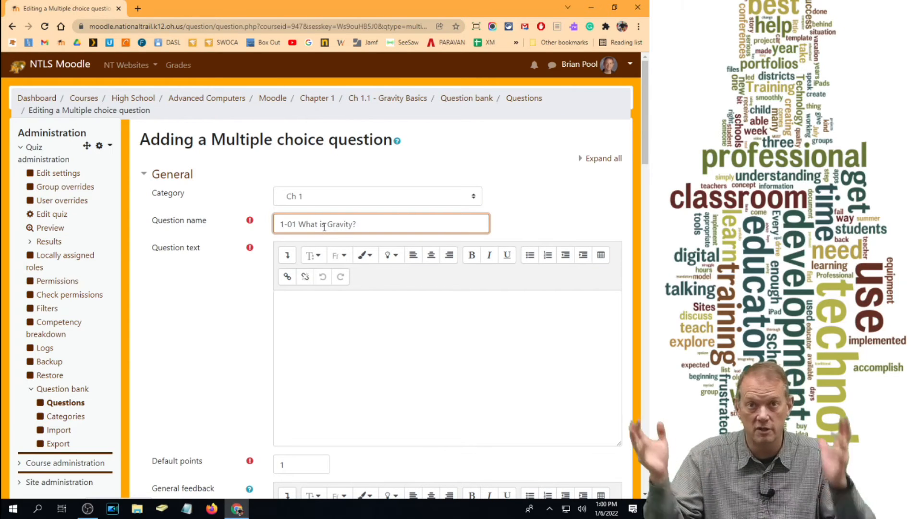
- Enter "What is Gravity?" as the question text
{"action": "left_click", "coordinate": [341, 326]}
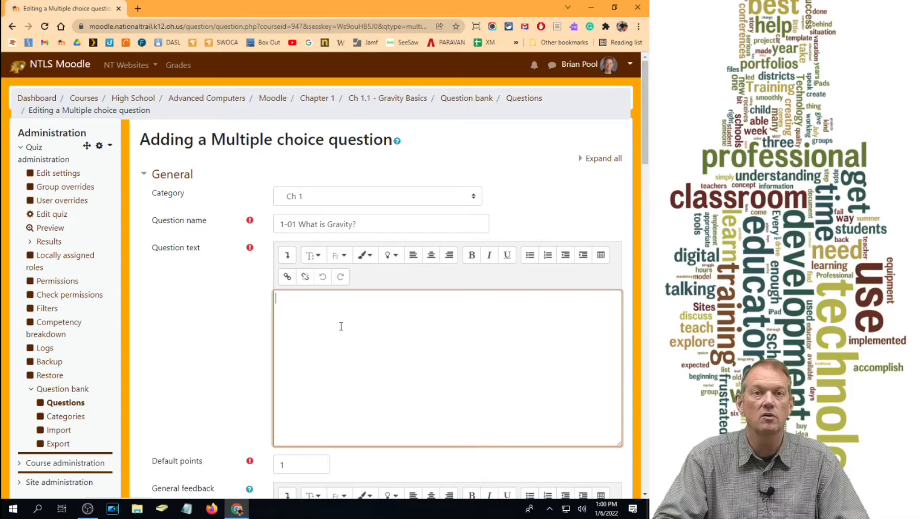
{"action": "type", "text": "What is Grav"}
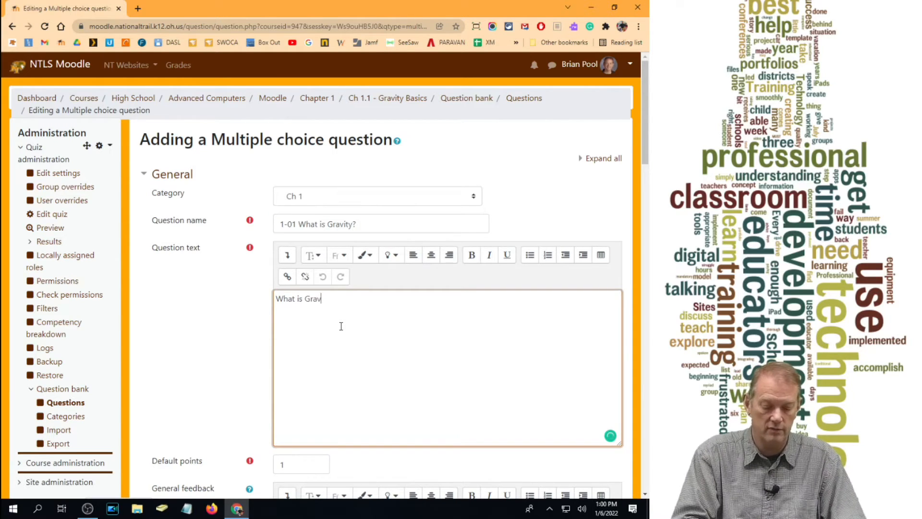
{"action": "type", "text": "ity?"}
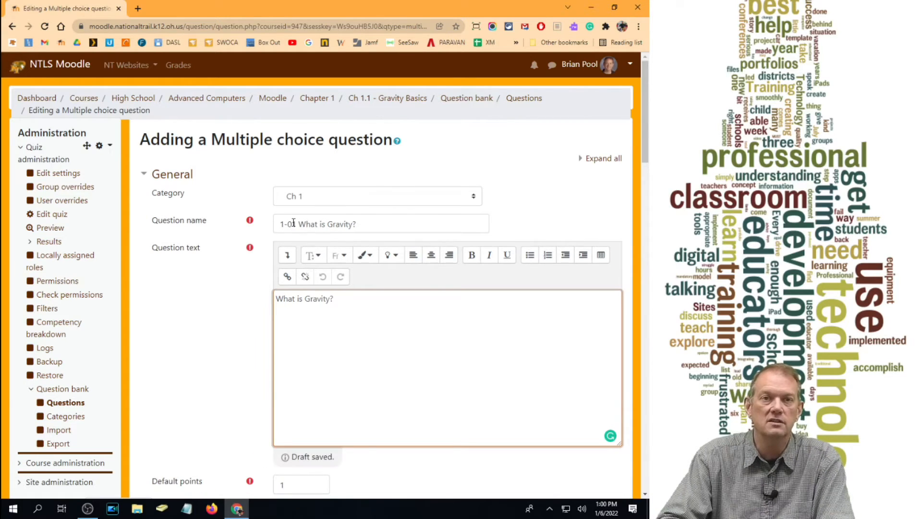
{"action": "double_click", "coordinate": [279, 224]}
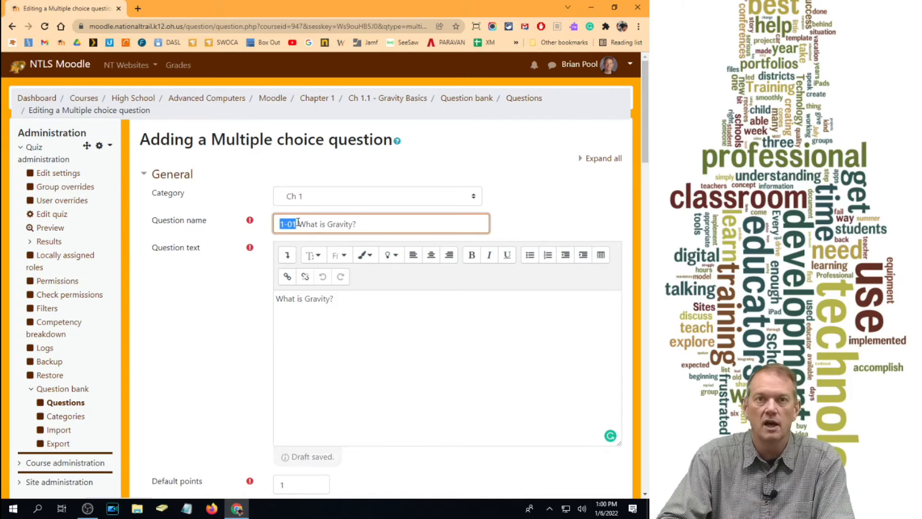
{"action": "left_click_drag", "start_coordinate": [300, 223], "coordinate": [357, 224]}
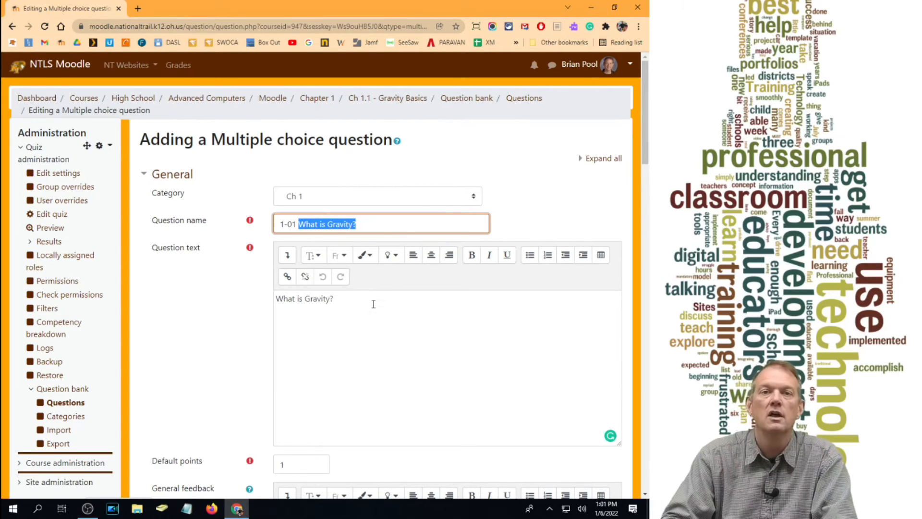
- Set the question's default points to 2
{"action": "scroll", "coordinate": [353, 276], "scroll_direction": "down", "scroll_amount": 5}
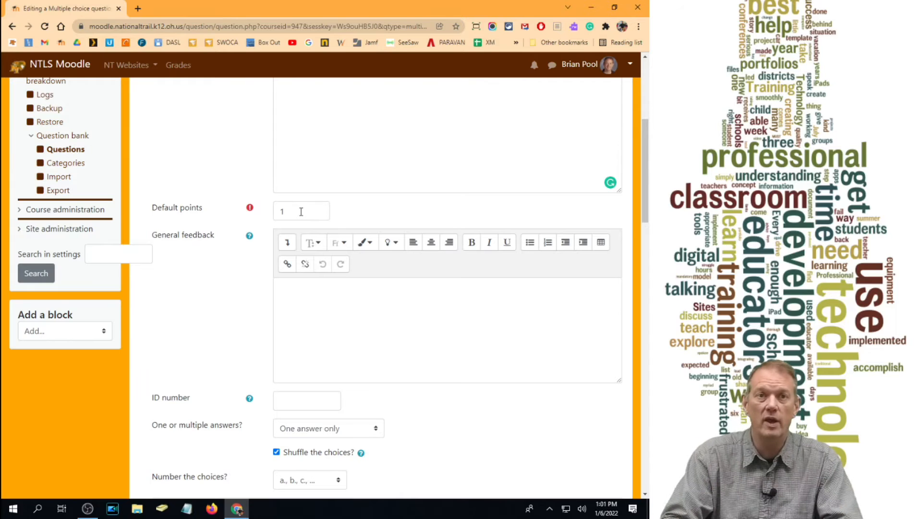
{"action": "double_click", "coordinate": [299, 211]}
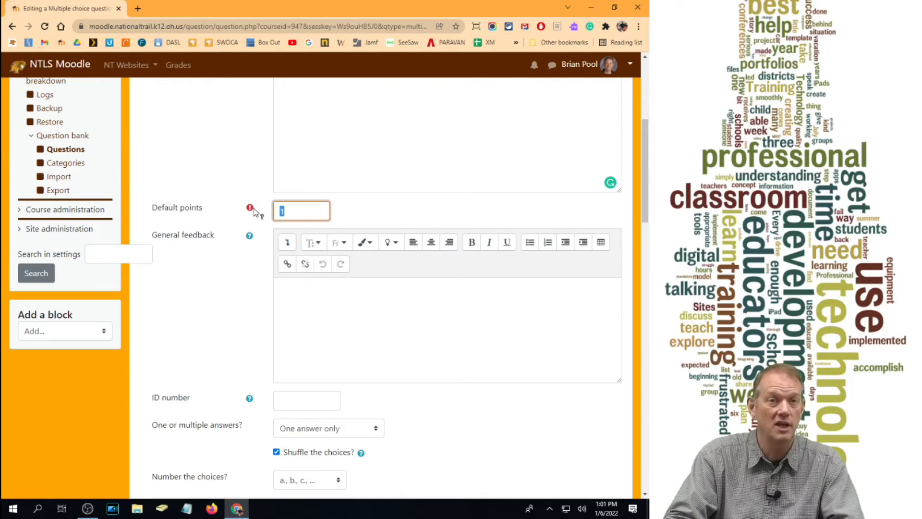
{"action": "type", "text": "2"}
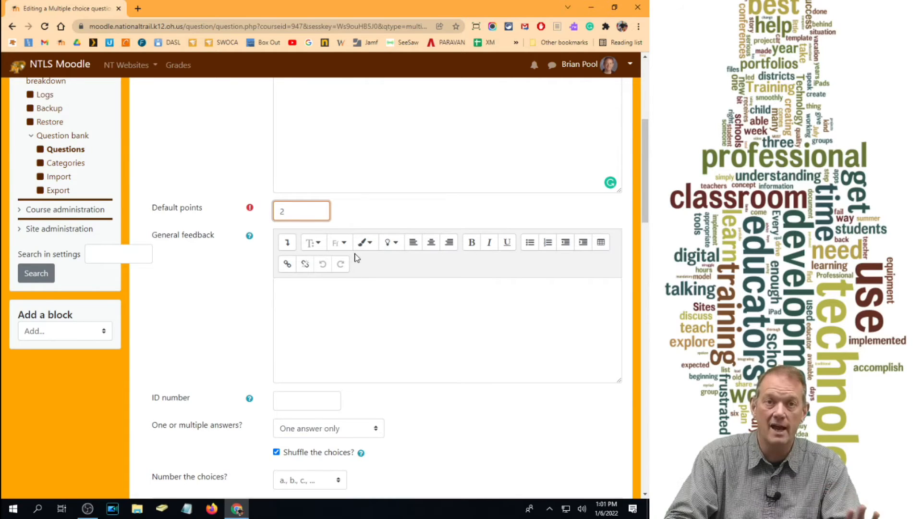
- Set the question to accept one answer only
{"action": "scroll", "coordinate": [340, 286], "scroll_direction": "down", "scroll_amount": 1}
{"action": "scroll", "coordinate": [406, 243], "scroll_direction": "down", "scroll_amount": 2}
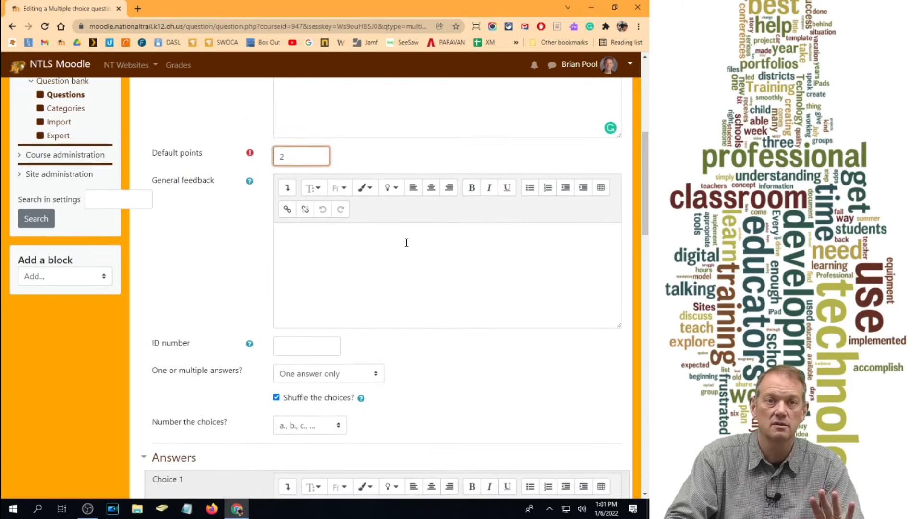
{"action": "scroll", "coordinate": [407, 243], "scroll_direction": "down", "scroll_amount": 2}
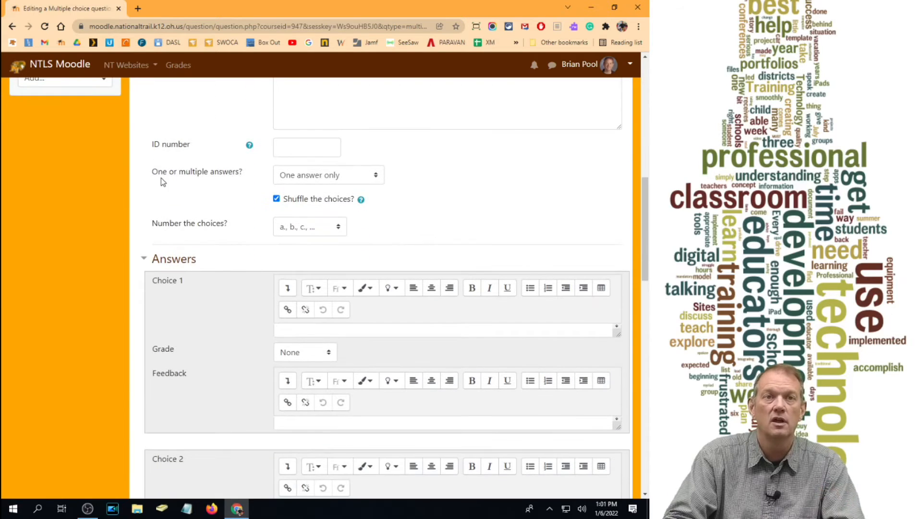
{"action": "left_click", "coordinate": [376, 177]}
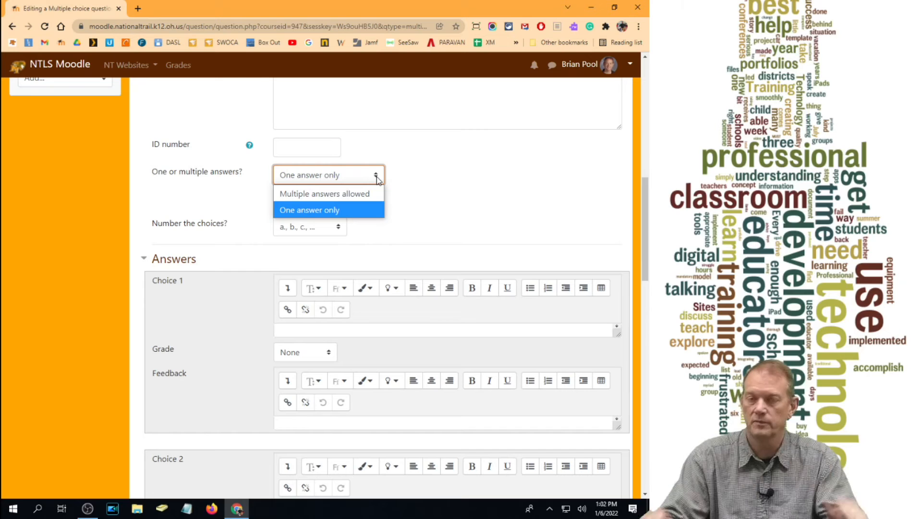
{"action": "left_click", "coordinate": [322, 214]}
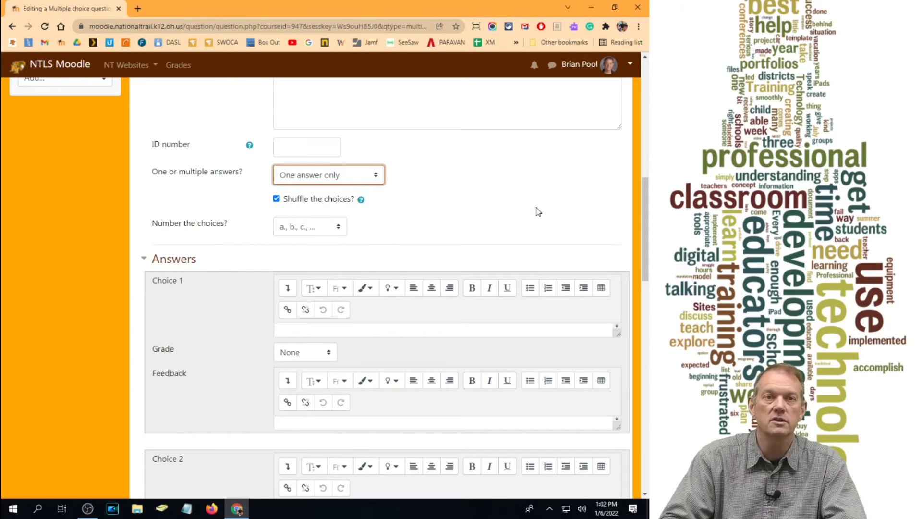
- Set the grade of Choice 1 to 100% and enlarge its answer text box vertically
{"action": "scroll", "coordinate": [441, 221], "scroll_direction": "down", "scroll_amount": 2}
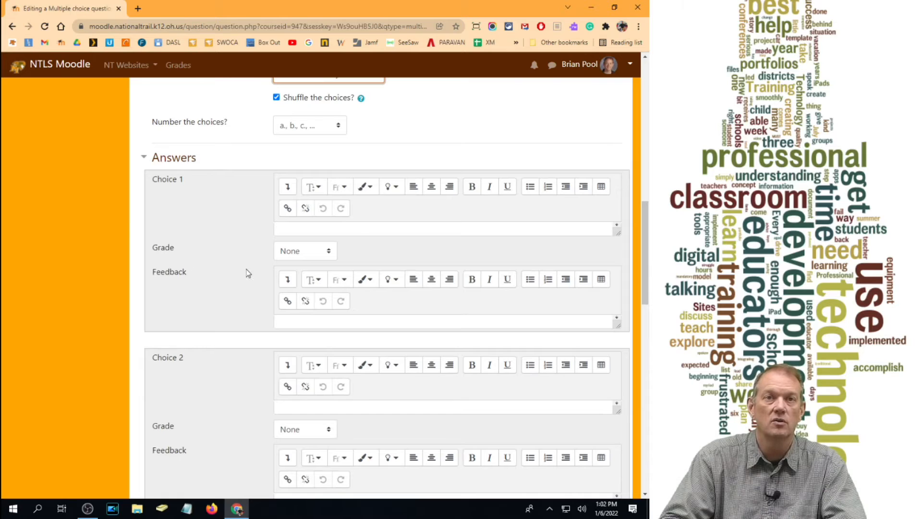
{"action": "scroll", "coordinate": [403, 208], "scroll_direction": "up", "scroll_amount": 3}
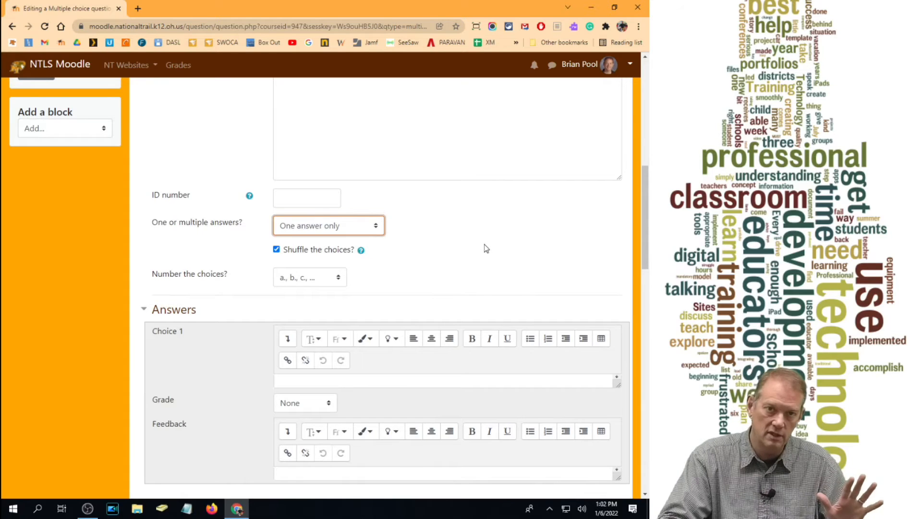
{"action": "scroll", "coordinate": [310, 302], "scroll_direction": "down", "scroll_amount": 2}
{"action": "left_click", "coordinate": [310, 302]}
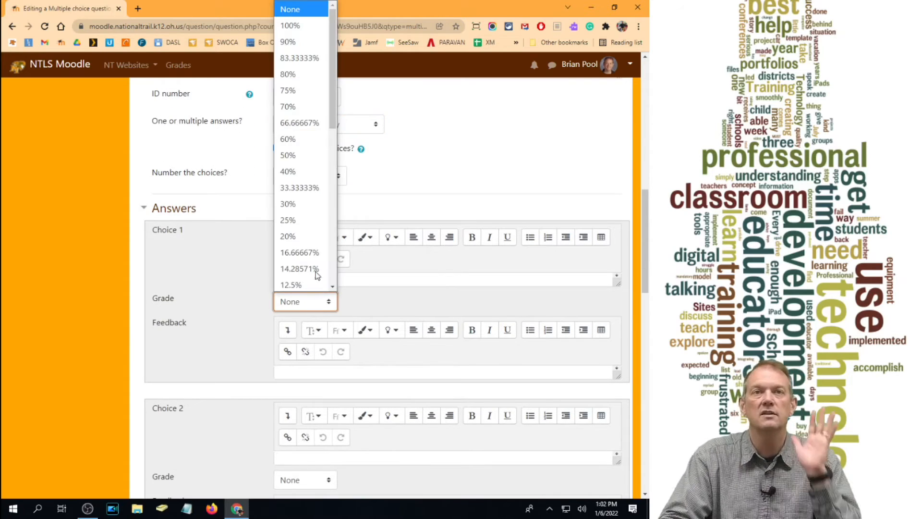
{"action": "left_click", "coordinate": [303, 25]}
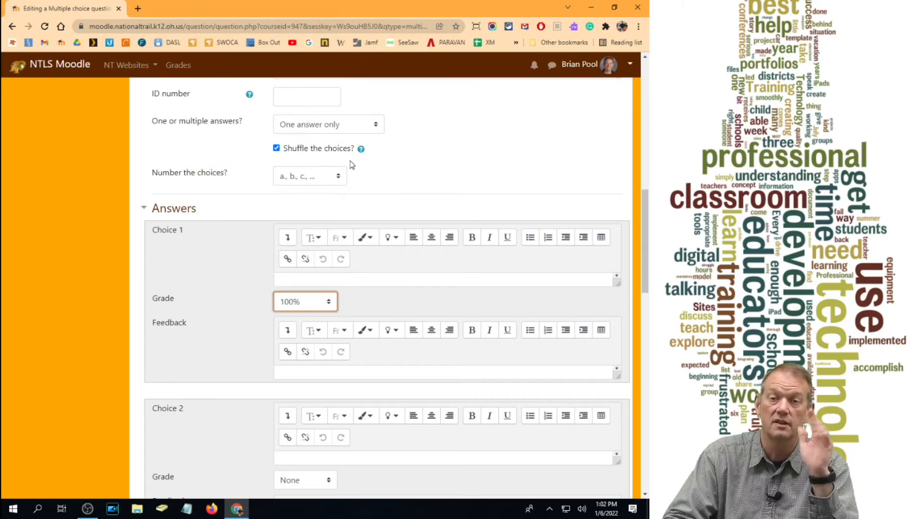
{"action": "left_click", "coordinate": [353, 279]}
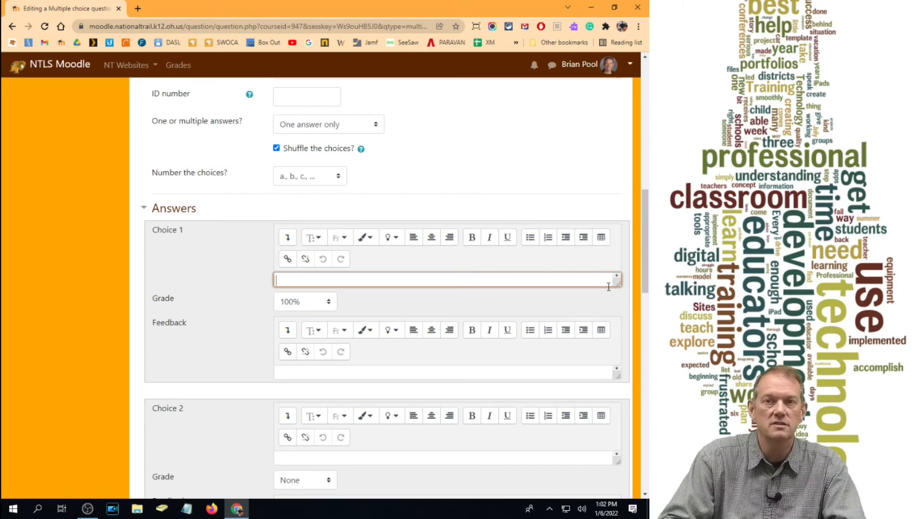
{"action": "left_click_drag", "start_coordinate": [619, 284], "coordinate": [616, 372]}
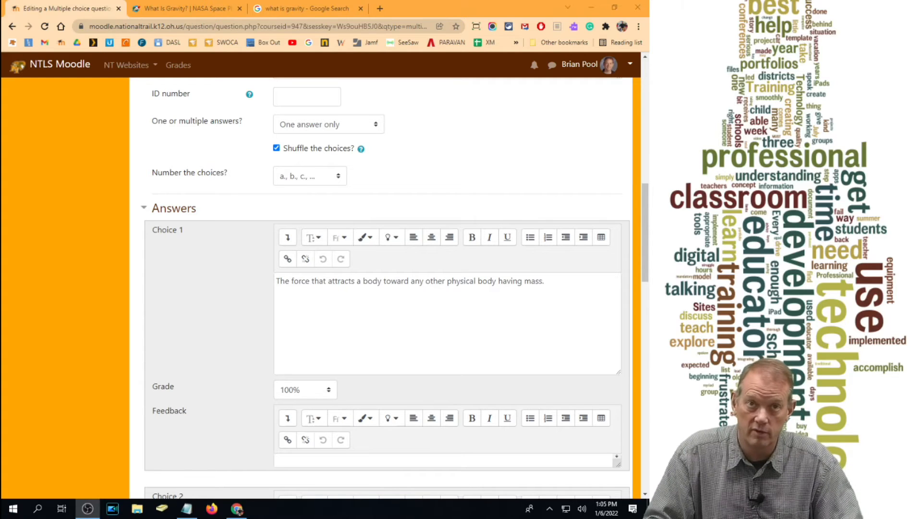
- Close the NASA "What Is Gravity?" page and the "what is gravity" Google search page
{"action": "left_click", "coordinate": [240, 8]}
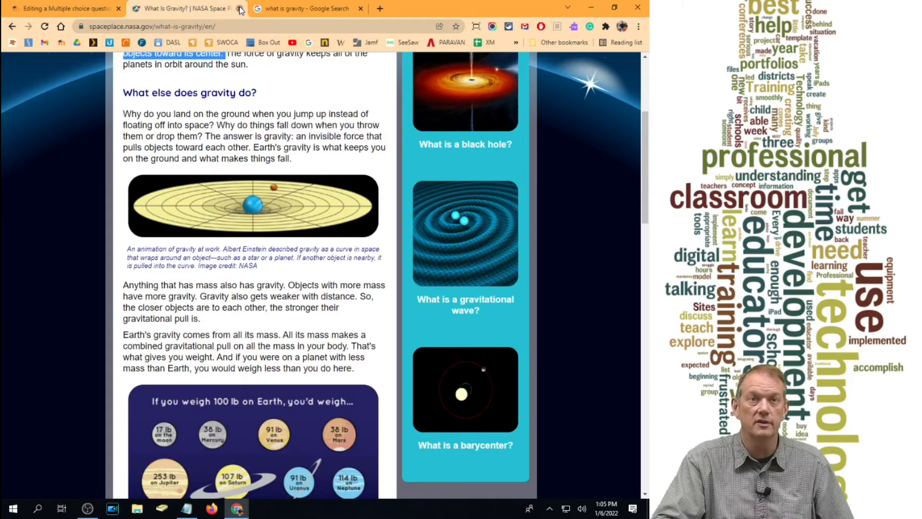
{"action": "left_click", "coordinate": [240, 8]}
{"action": "left_click", "coordinate": [241, 8]}
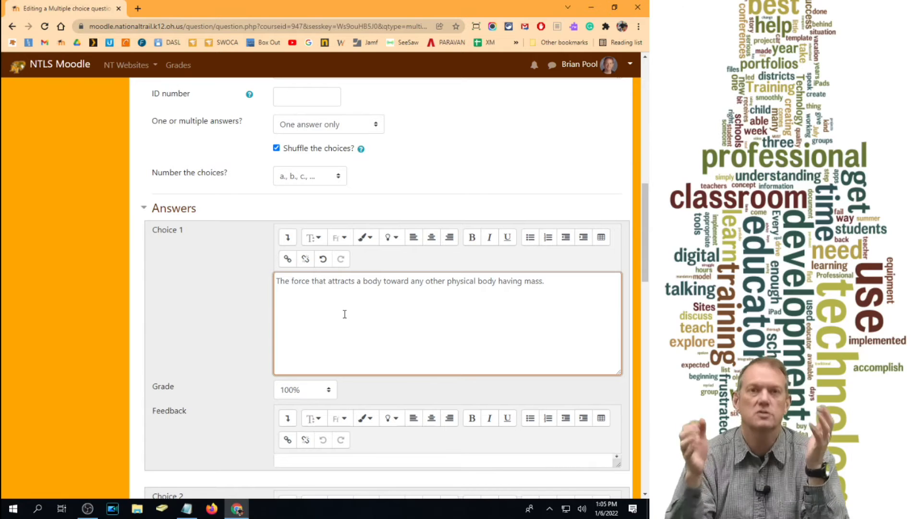
- Undo the stray paste in Choice 1 and copy its definition into the Choice 2 answer
{"action": "left_click_drag", "start_coordinate": [645, 207], "coordinate": [646, 293]}
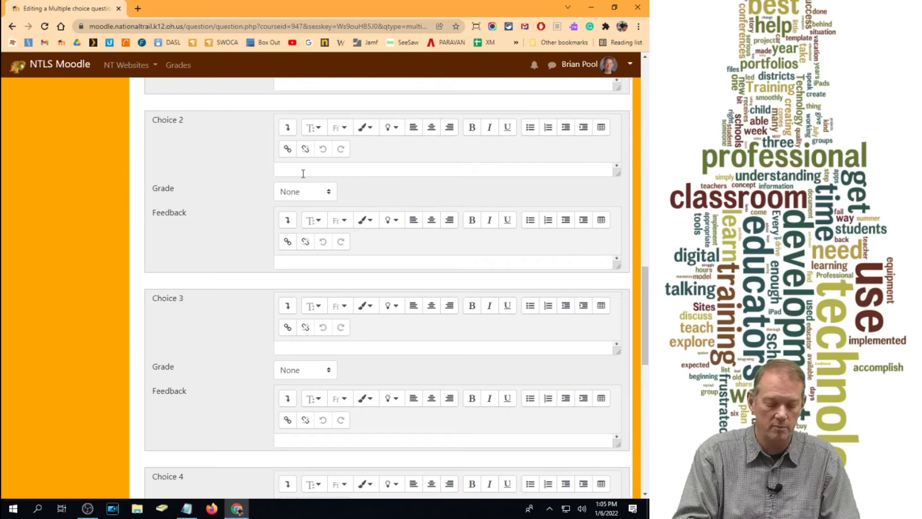
{"action": "scroll", "coordinate": [303, 174], "scroll_direction": "up", "scroll_amount": 3}
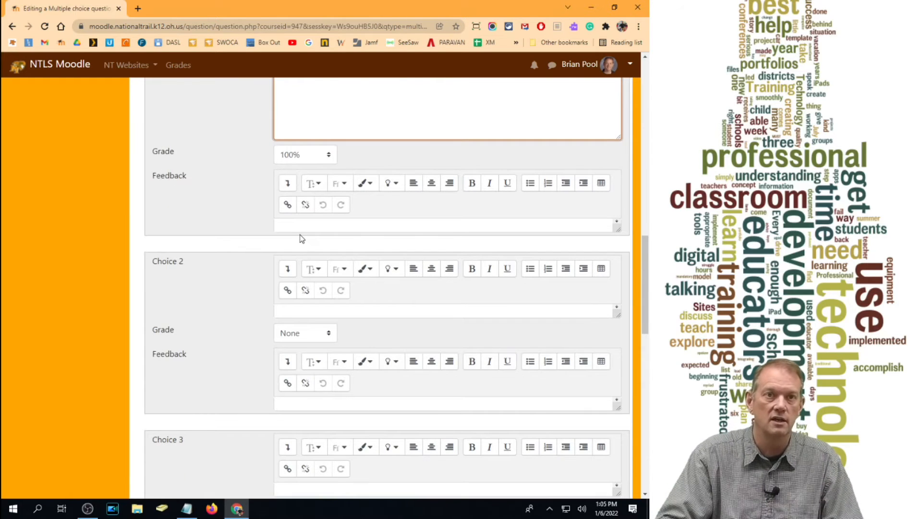
{"action": "scroll", "coordinate": [299, 234], "scroll_direction": "up", "scroll_amount": 4}
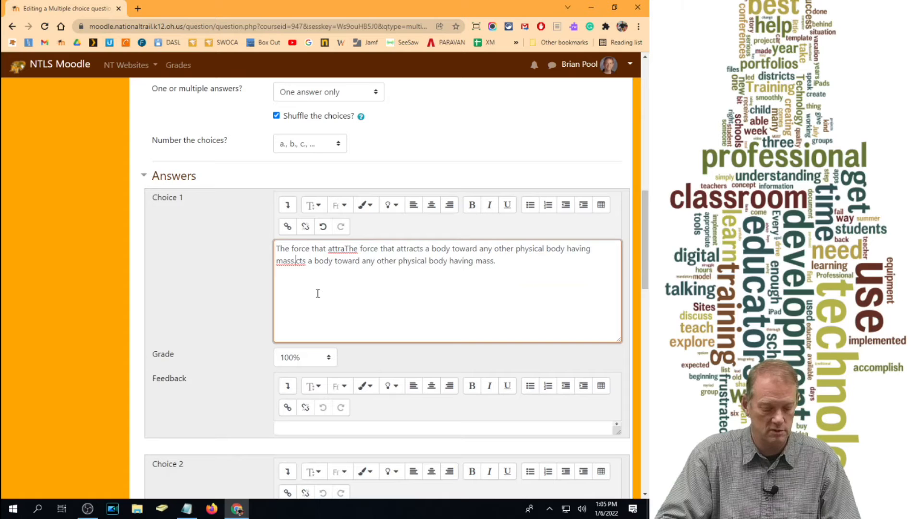
{"action": "key", "text": "ctrl+z"}
{"action": "left_click_drag", "start_coordinate": [557, 248], "coordinate": [255, 215]}
{"action": "key", "text": "ctrl+c"}
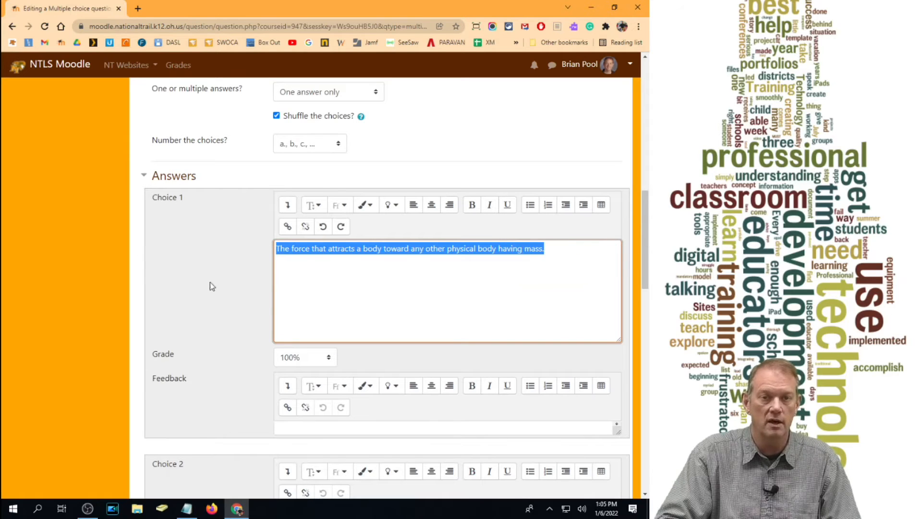
{"action": "scroll", "coordinate": [318, 298], "scroll_direction": "down", "scroll_amount": 5}
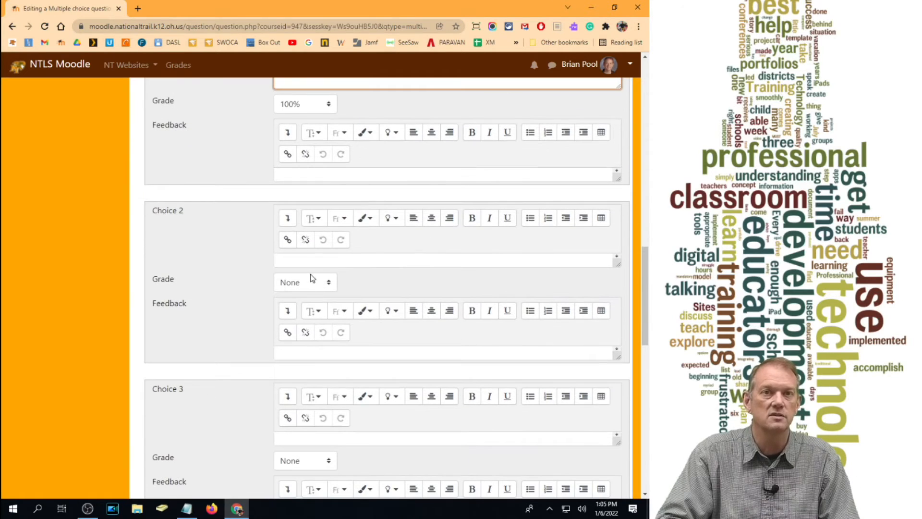
{"action": "left_click", "coordinate": [308, 260]}
{"action": "key", "text": "ctrl+v"}
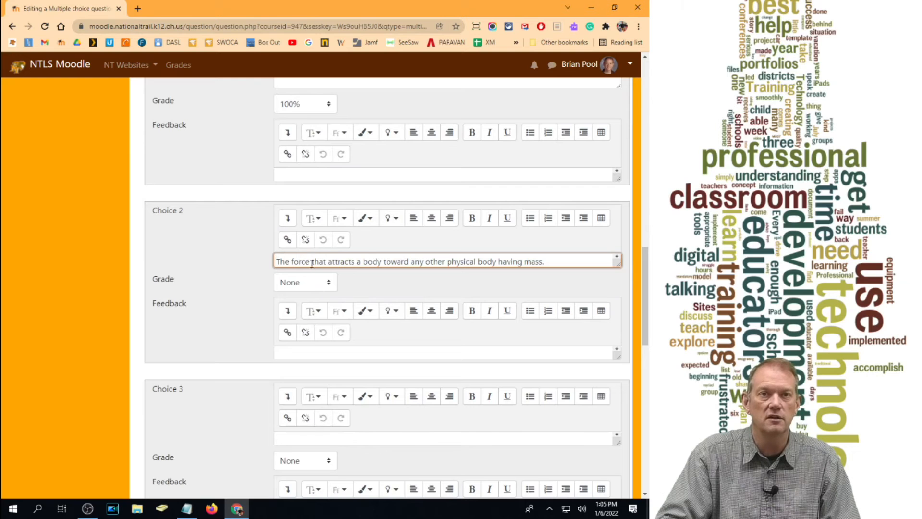
- Reword the Choice 2 answer to "A force that moves things to other things." and set its grade to 50%
{"action": "double_click", "coordinate": [281, 260]}
{"action": "type", "text": "A force"}
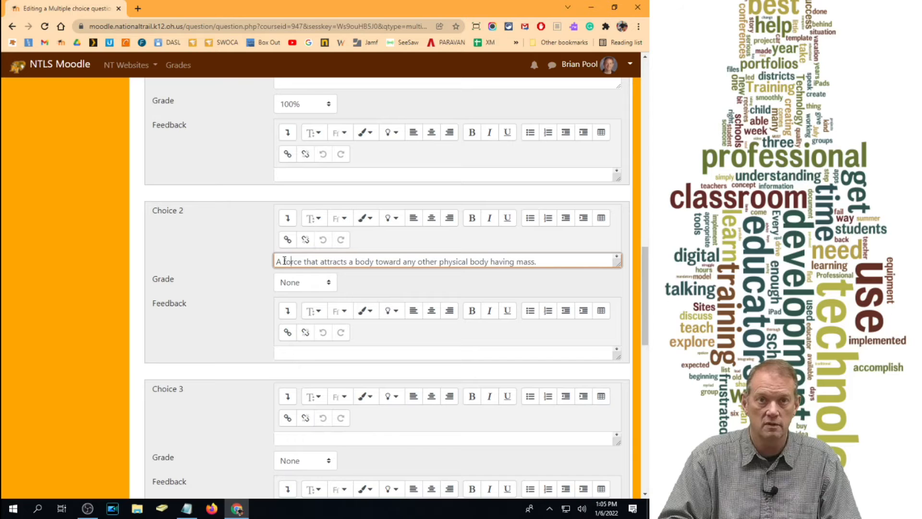
{"action": "type", "text": " that moves thi"}
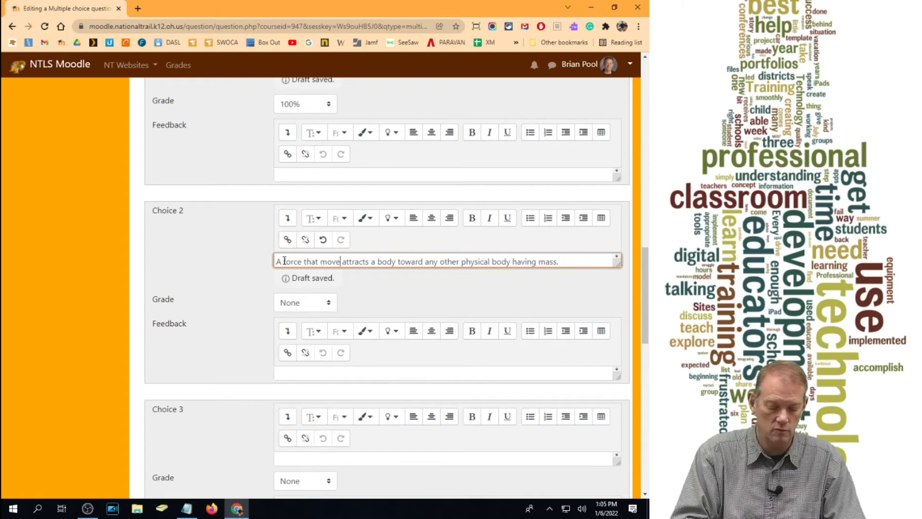
{"action": "type", "text": "ngs to "}
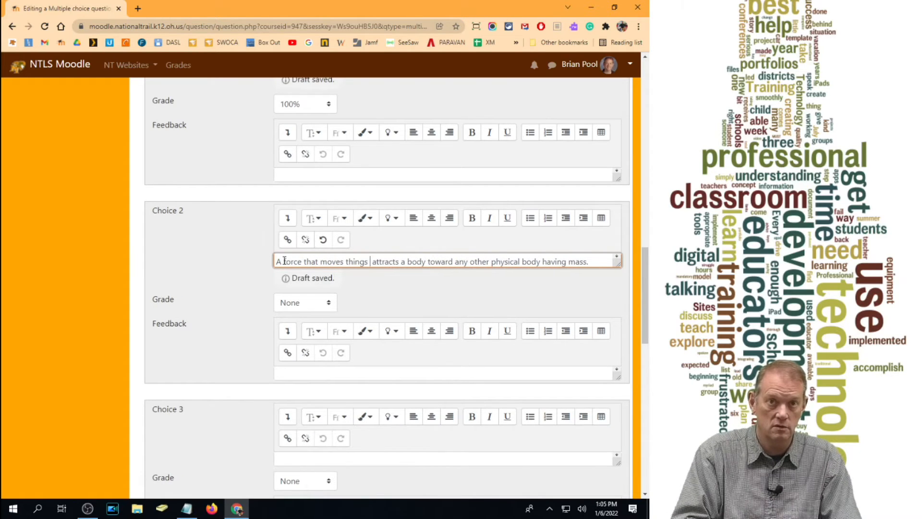
{"action": "type", "text": "other"}
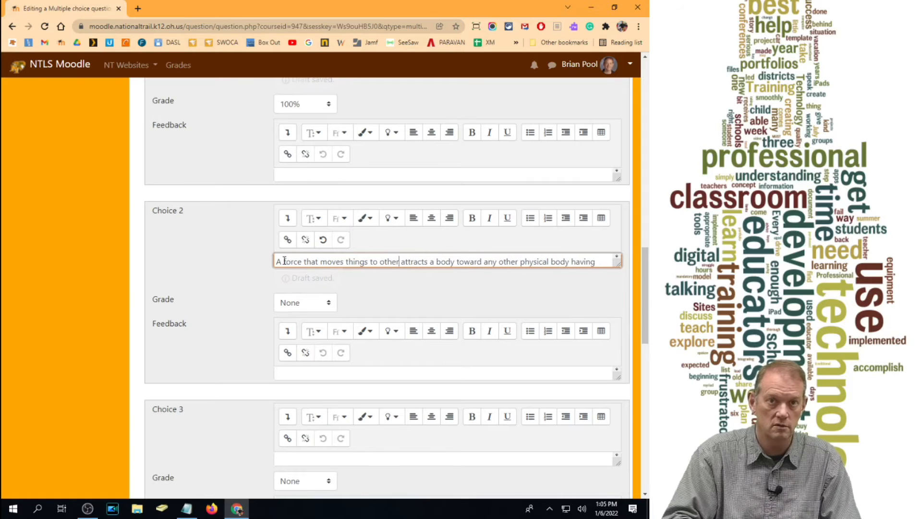
{"action": "type", "text": " things"}
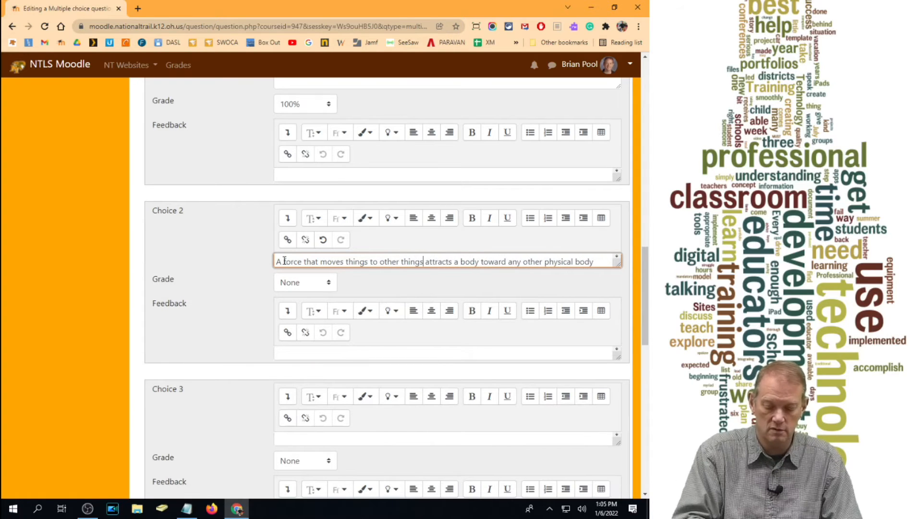
{"action": "key", "text": "Delete"}
{"action": "key", "text": "Delete"}
{"action": "key", "text": "Delete"}
{"action": "key", "text": "Delete"}
{"action": "key", "text": "Delete"}
{"action": "key", "text": "Delete"}
{"action": "key", "text": "Delete"}
{"action": "key", "text": "Delete"}
{"action": "key", "text": "Delete"}
{"action": "key", "text": "Delete"}
{"action": "key", "text": "Delete"}
{"action": "key", "text": "Delete"}
{"action": "key", "text": "Delete"}
{"action": "key", "text": "Delete"}
{"action": "key", "text": "Delete"}
{"action": "key", "text": "Delete"}
{"action": "key", "text": "Delete"}
{"action": "key", "text": "Delete"}
{"action": "key", "text": "Delete"}
{"action": "key", "text": "Delete"}
{"action": "key", "text": "Delete"}
{"action": "key", "text": "Delete"}
{"action": "key", "text": "Delete"}
{"action": "key", "text": "Delete"}
{"action": "key", "text": "Delete"}
{"action": "key", "text": "Delete"}
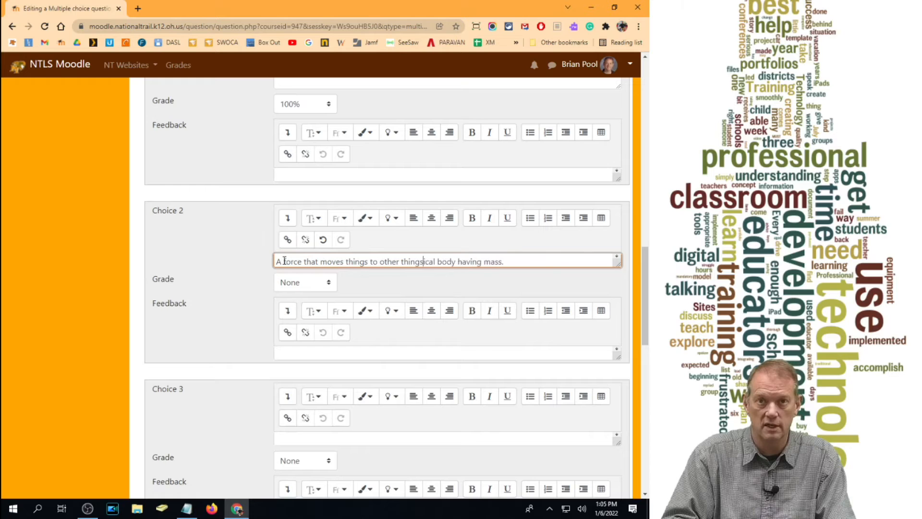
{"action": "type", "text": "."}
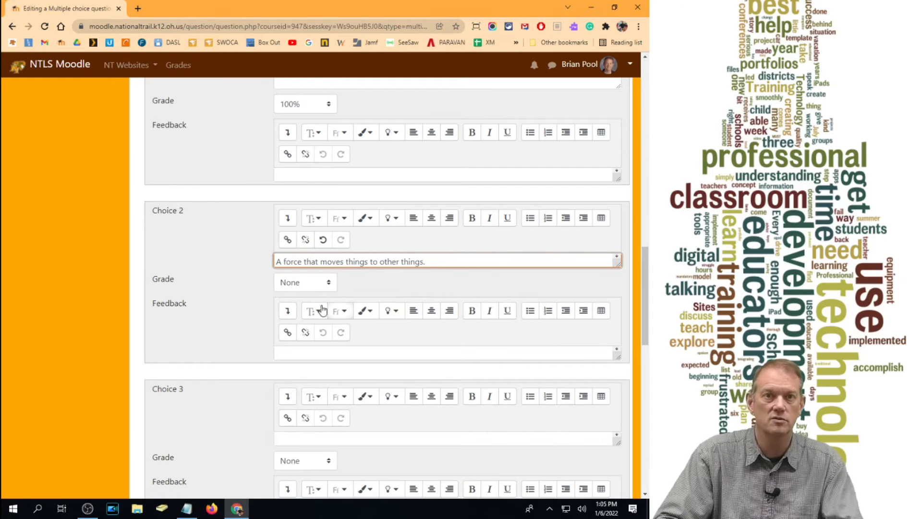
{"action": "left_click", "coordinate": [316, 287]}
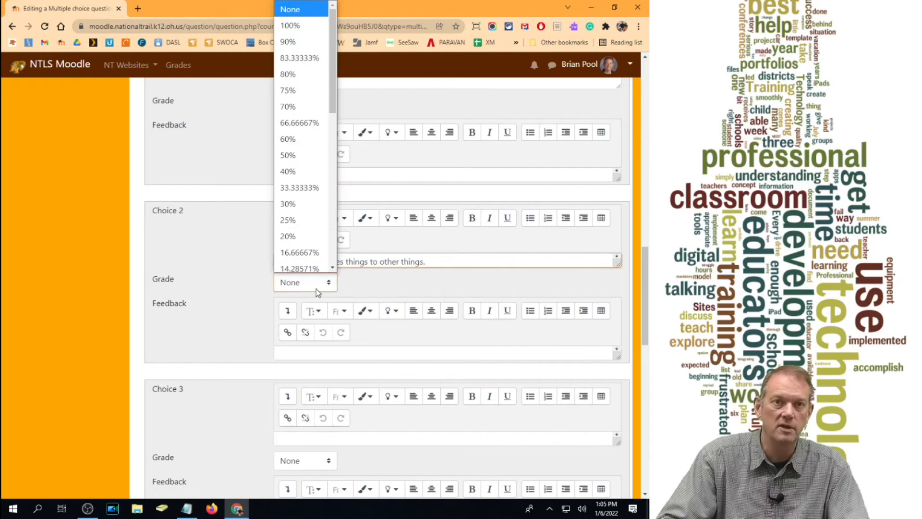
{"action": "left_click", "coordinate": [294, 150]}
- Enter "What a plane has." as the Choice 3 answer
{"action": "scroll", "coordinate": [432, 272], "scroll_direction": "down", "scroll_amount": 5}
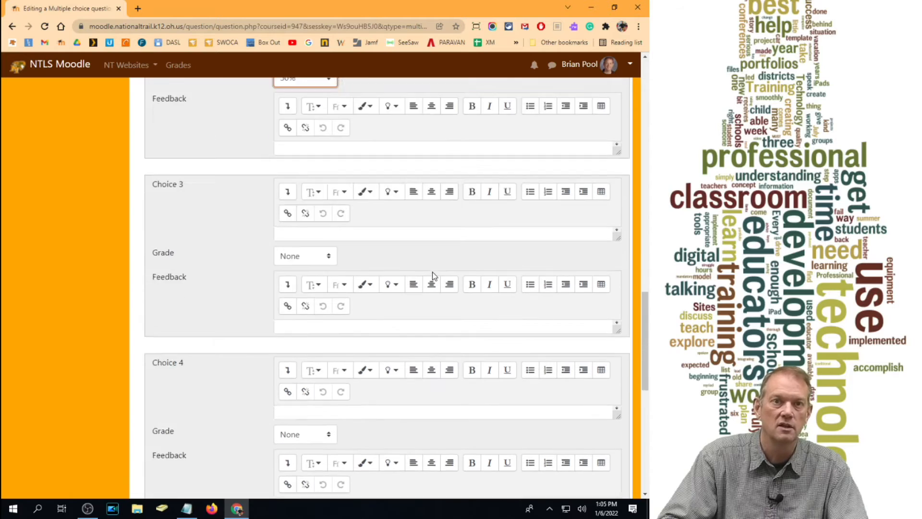
{"action": "left_click", "coordinate": [337, 187]}
{"action": "type", "text": "W"}
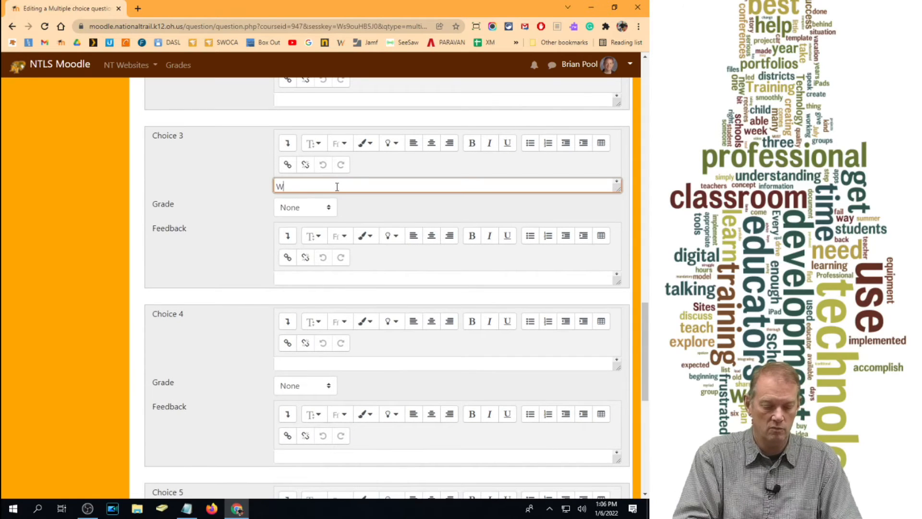
{"action": "type", "text": "hat a plane "}
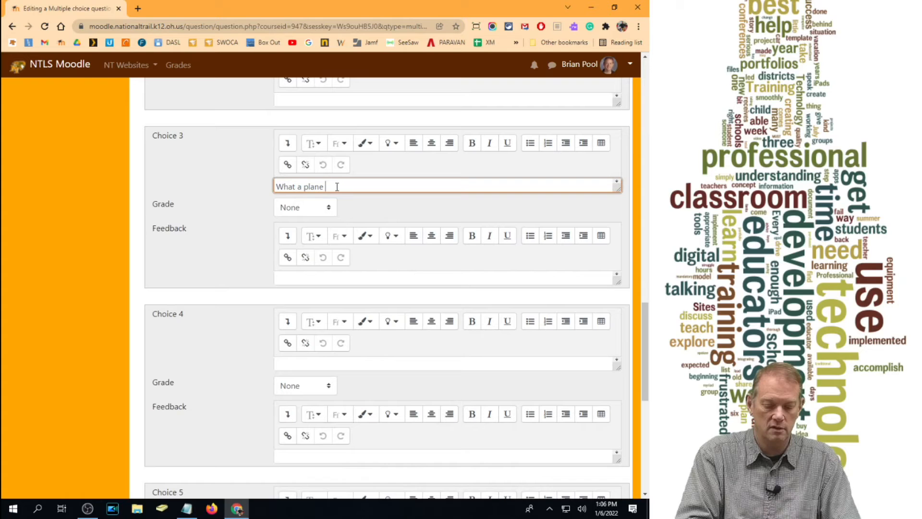
{"action": "type", "text": "has."}
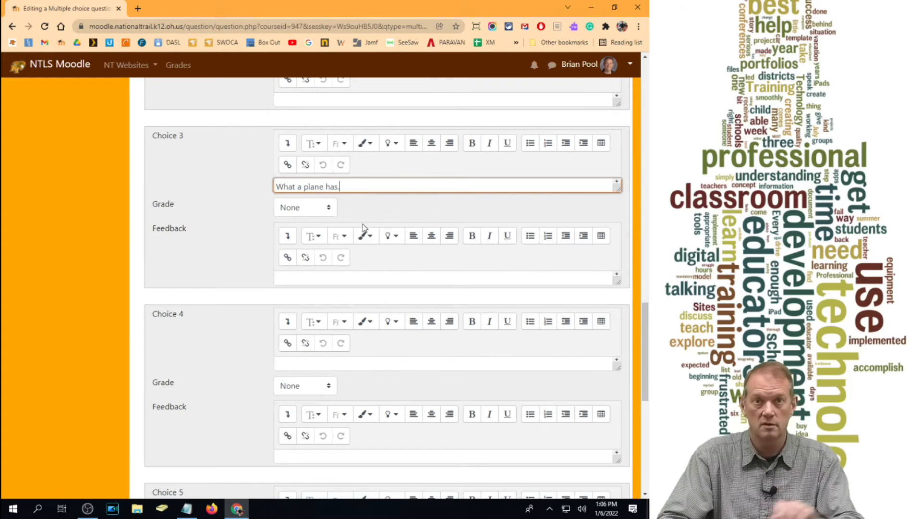
- Save the multiple choice question with its three answer choices, leaving the feedback for Choice 1 blank
{"action": "scroll", "coordinate": [435, 264], "scroll_direction": "up", "scroll_amount": 5}
{"action": "scroll", "coordinate": [436, 266], "scroll_direction": "up", "scroll_amount": 3}
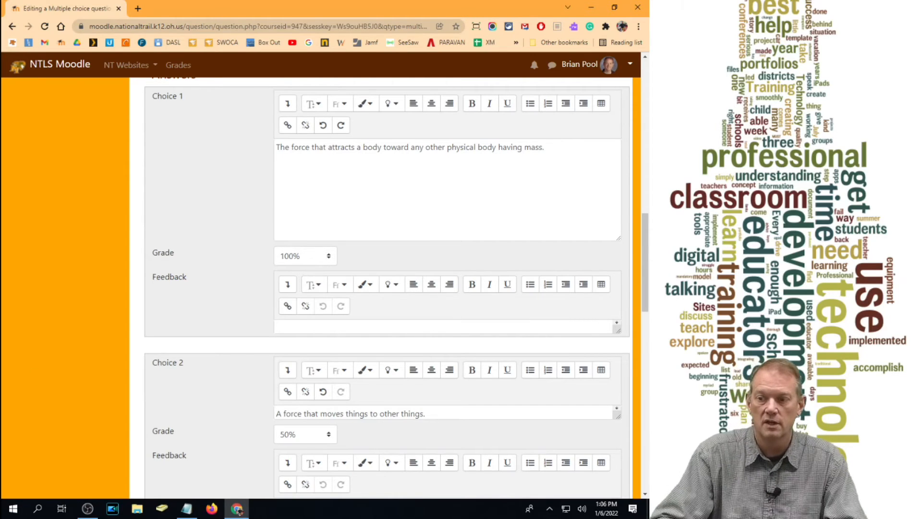
{"action": "key", "text": "alt+Tab"}
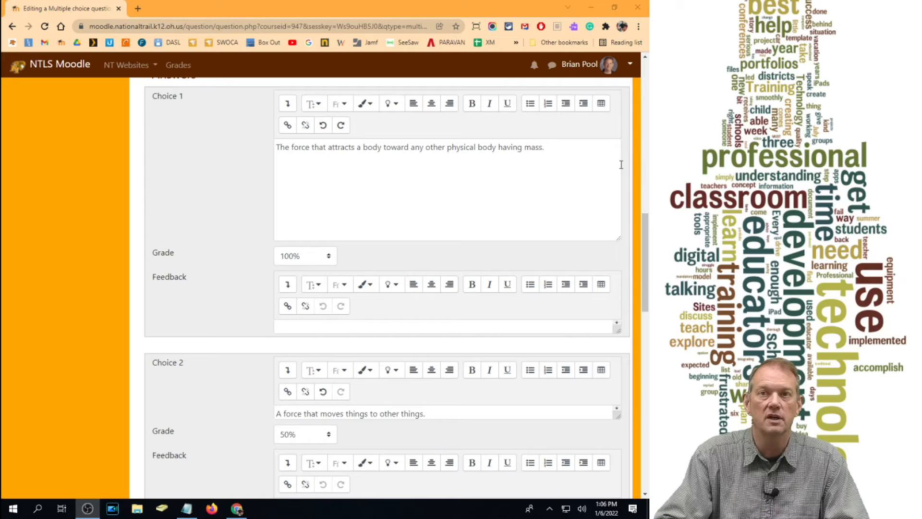
{"action": "scroll", "coordinate": [506, 225], "scroll_direction": "down", "scroll_amount": 10}
{"action": "scroll", "coordinate": [319, 223], "scroll_direction": "up", "scroll_amount": 9}
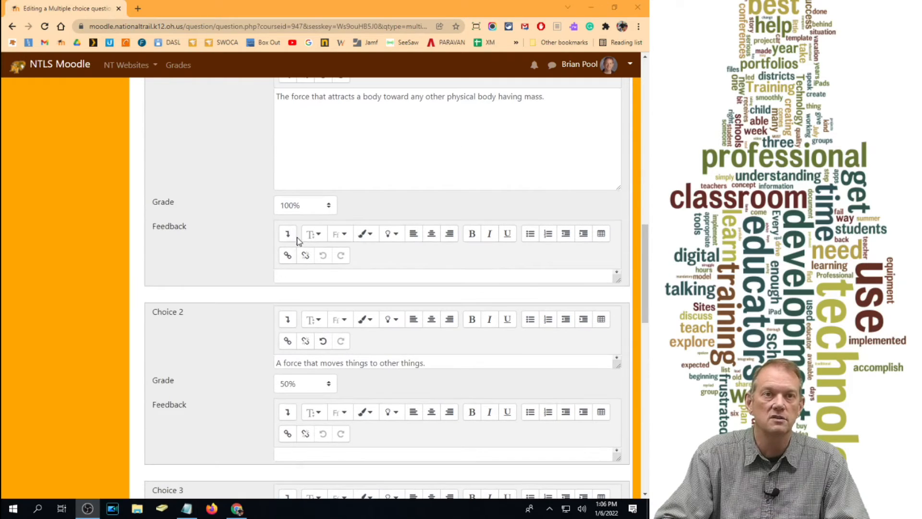
{"action": "scroll", "coordinate": [299, 242], "scroll_direction": "up", "scroll_amount": 1}
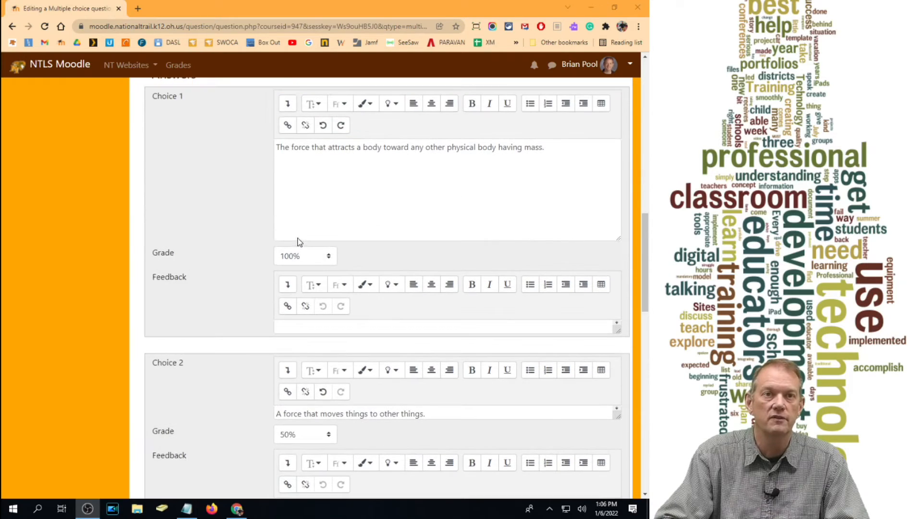
{"action": "left_click", "coordinate": [317, 325]}
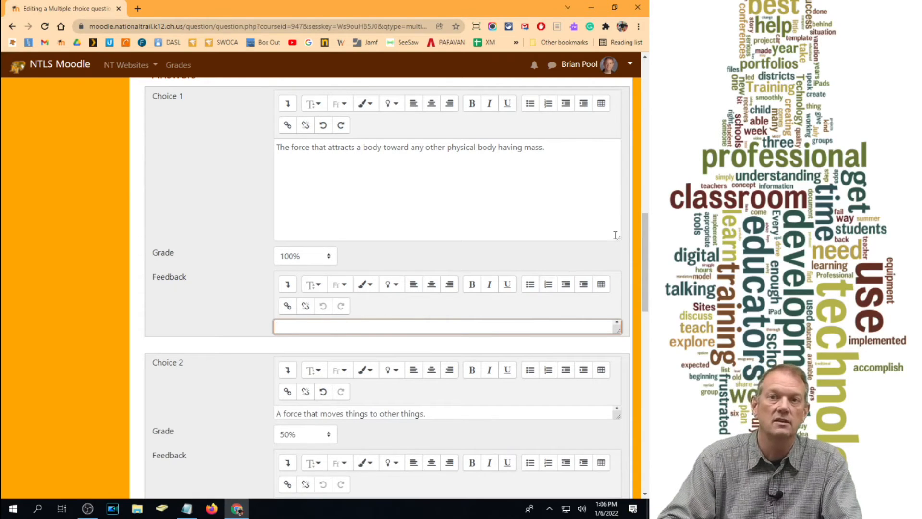
{"action": "left_click_drag", "start_coordinate": [644, 255], "coordinate": [644, 435]}
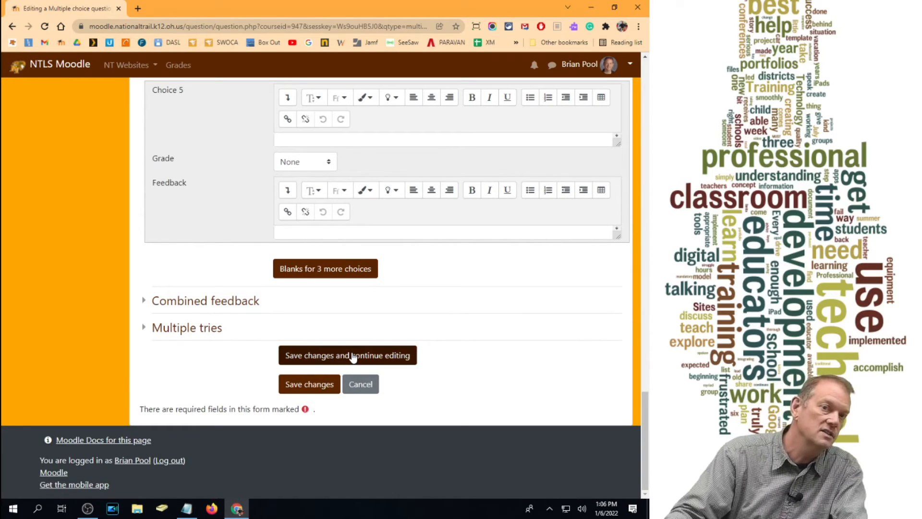
{"action": "left_click", "coordinate": [302, 384]}
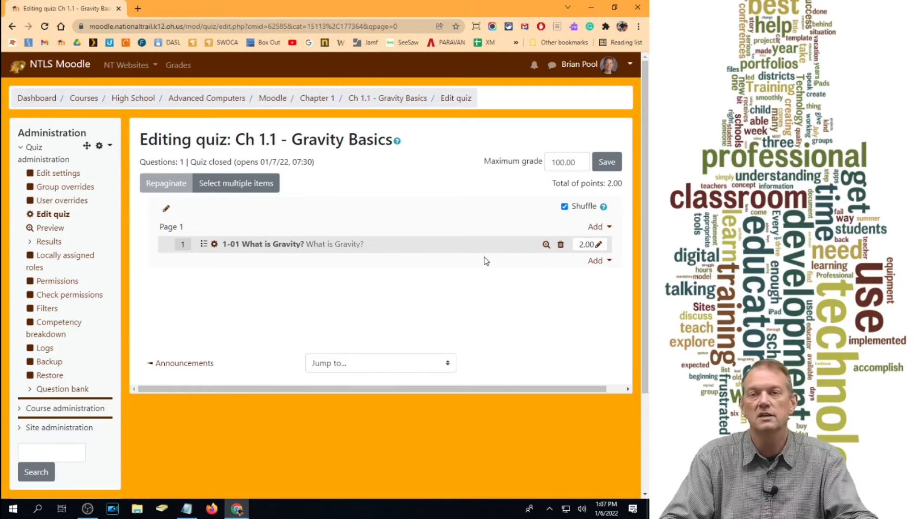
- Add a new True/False question after the first question on page 1 of the quiz
{"action": "left_click", "coordinate": [597, 262]}
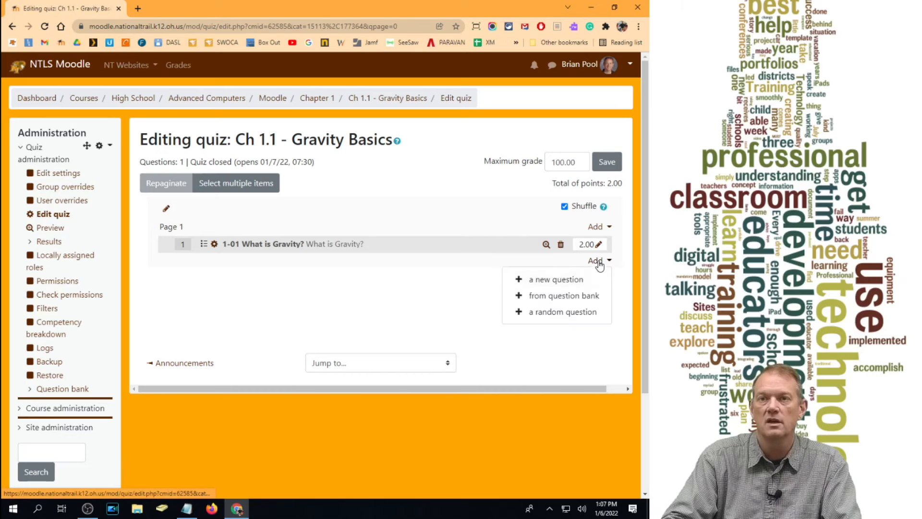
{"action": "left_click", "coordinate": [566, 280]}
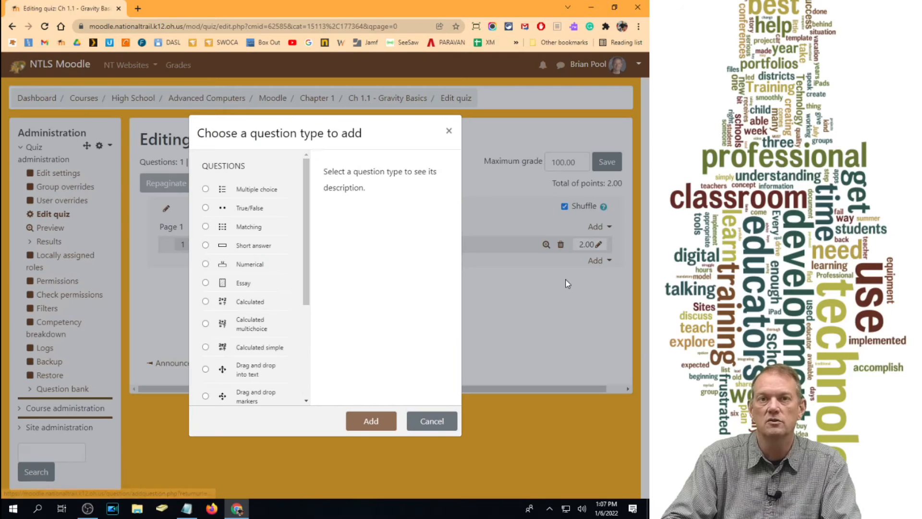
{"action": "left_click", "coordinate": [206, 208]}
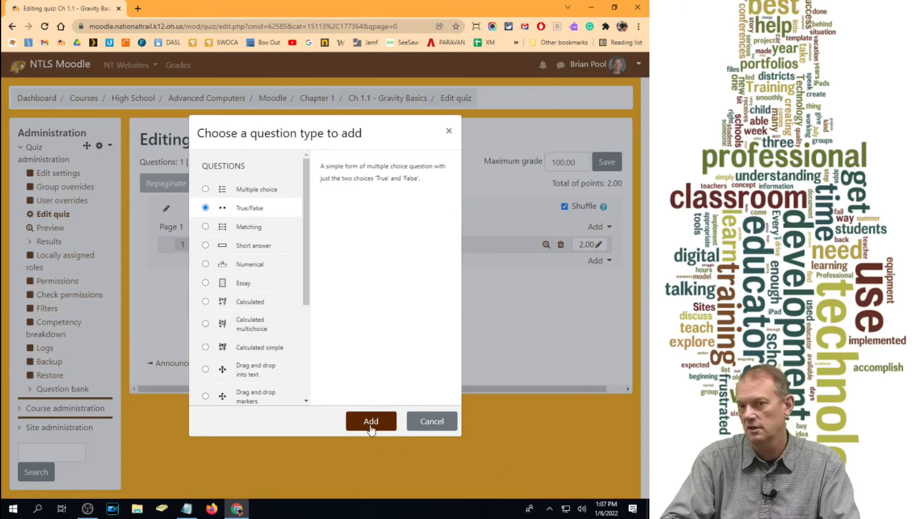
{"action": "left_click", "coordinate": [377, 433]}
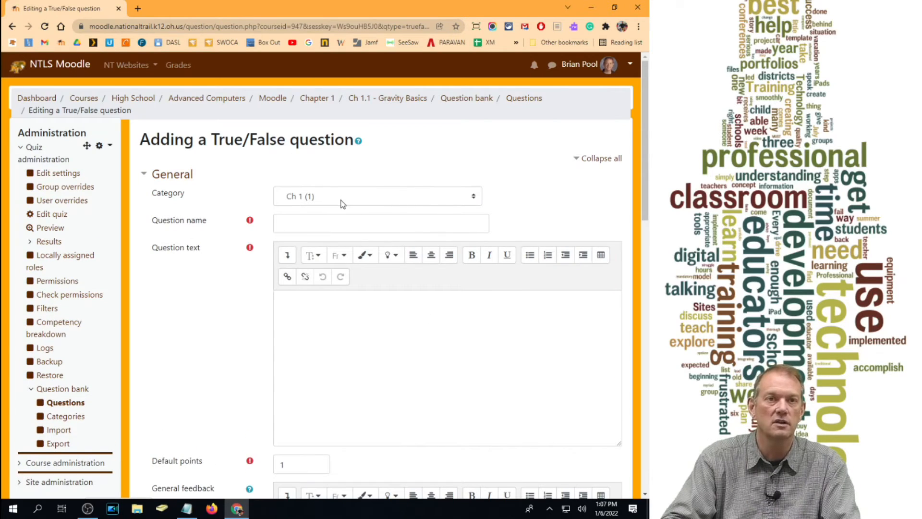
- Name the True/False question "1-1 Gravity is not energy"
{"action": "left_click", "coordinate": [331, 223]}
{"action": "type", "text": "1-1 Gravi"}
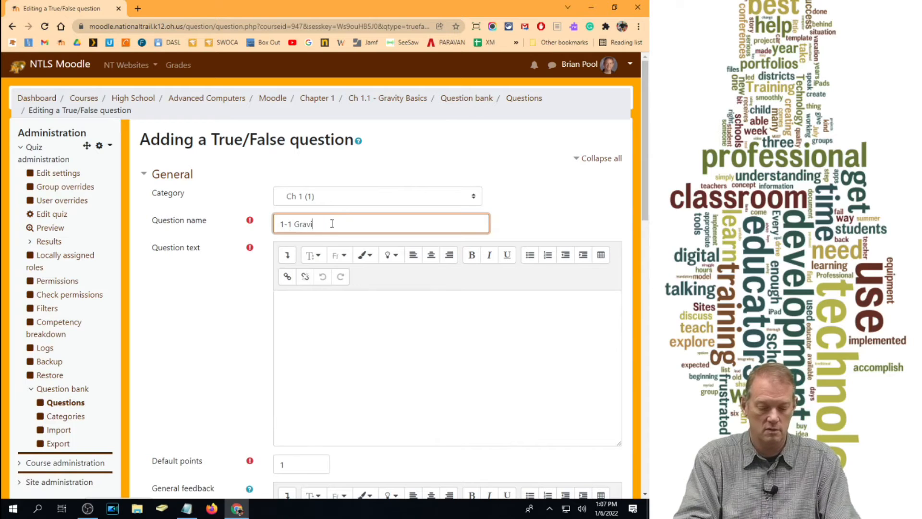
{"action": "type", "text": "ty is dot e"}
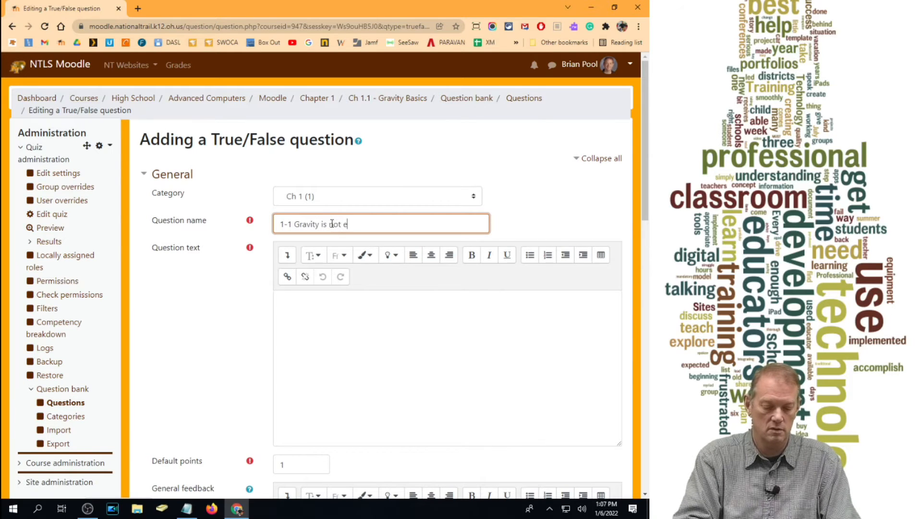
{"action": "type", "text": "nergy?"}
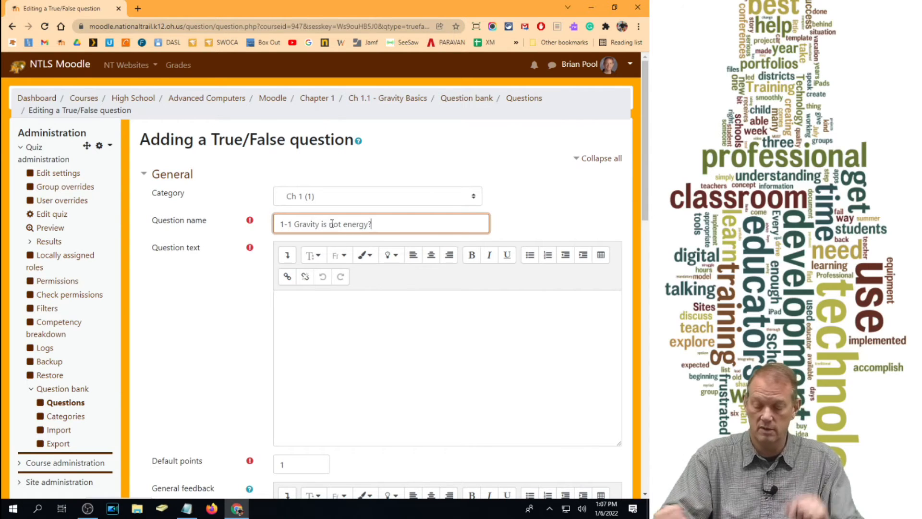
{"action": "key", "text": "BackSpace"}
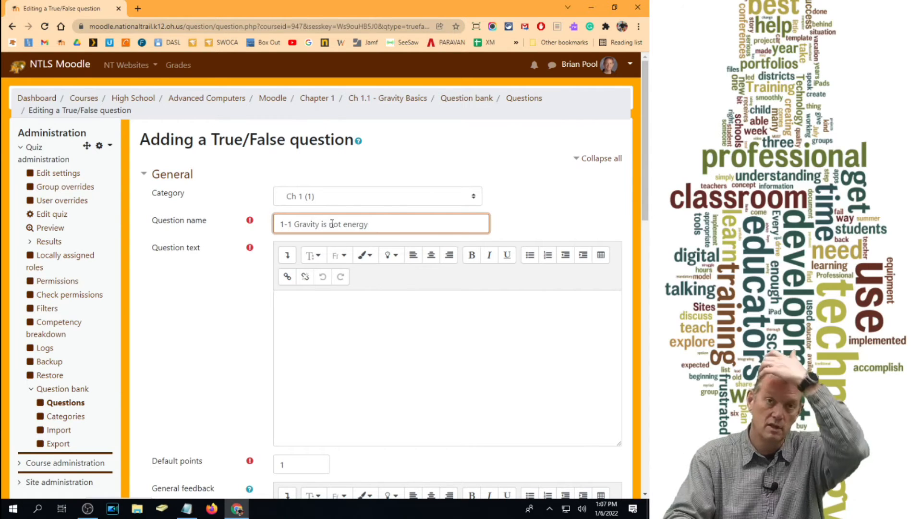
- Change the number prefix in the True/False question's name so it reads "1-01 Gravity is not energy"
{"action": "left_click", "coordinate": [287, 224]}
{"action": "type", "text": "0"}
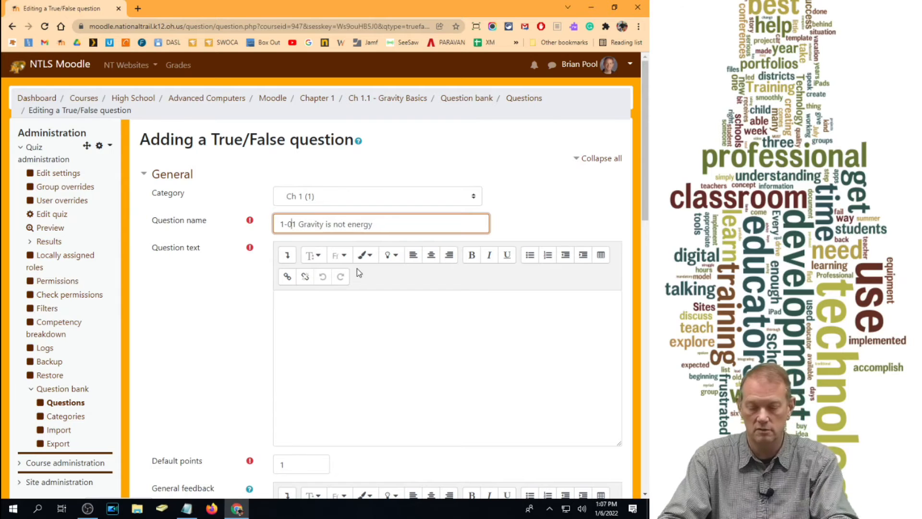
- Enter "Gravity is the energy we give off as heat." as the question text, correcting the spelling of "energy"
{"action": "left_click", "coordinate": [314, 327]}
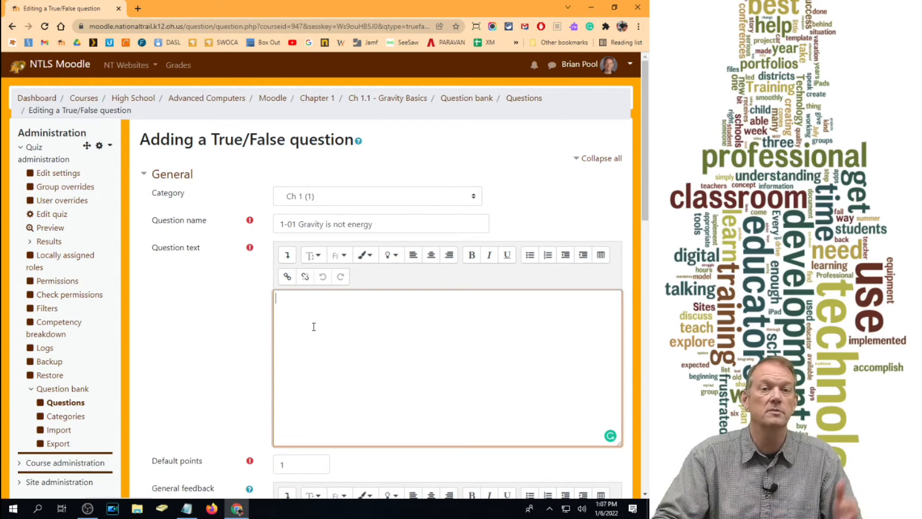
{"action": "scroll", "coordinate": [308, 451], "scroll_direction": "down", "scroll_amount": 5}
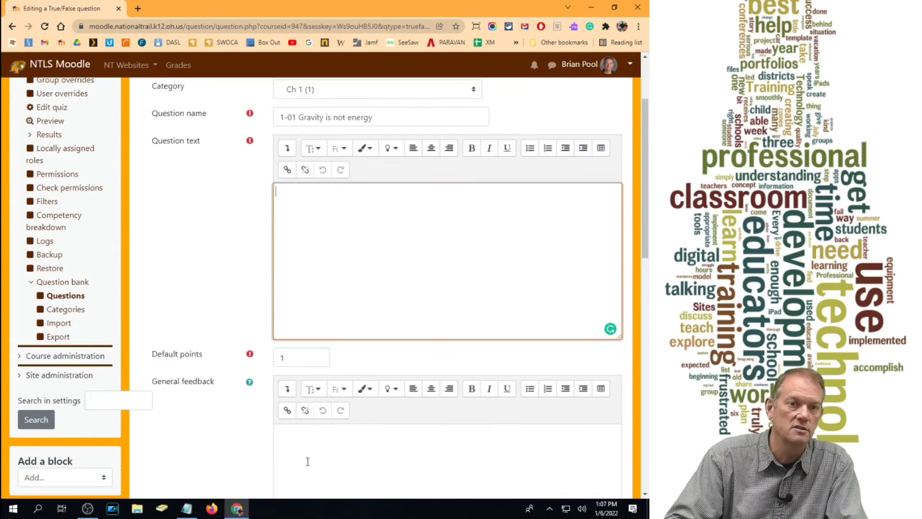
{"action": "scroll", "coordinate": [305, 426], "scroll_direction": "down", "scroll_amount": 3}
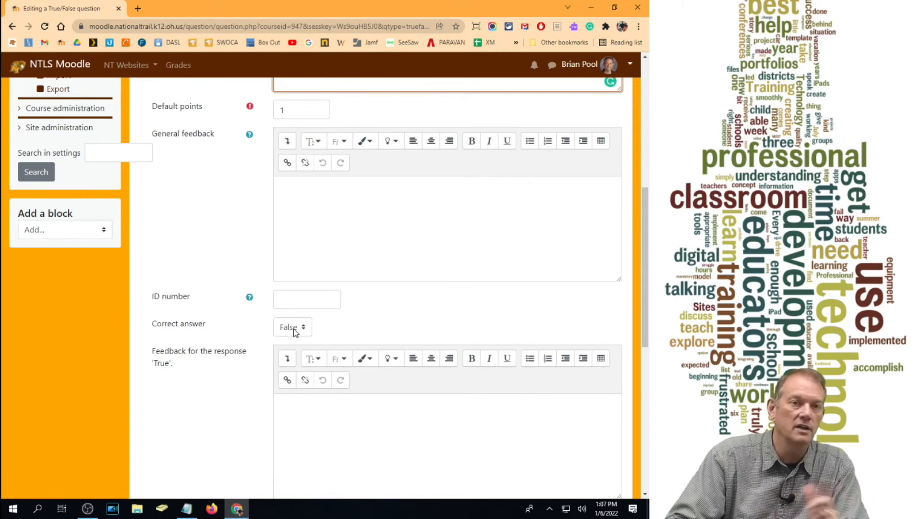
{"action": "scroll", "coordinate": [293, 329], "scroll_direction": "up", "scroll_amount": 8}
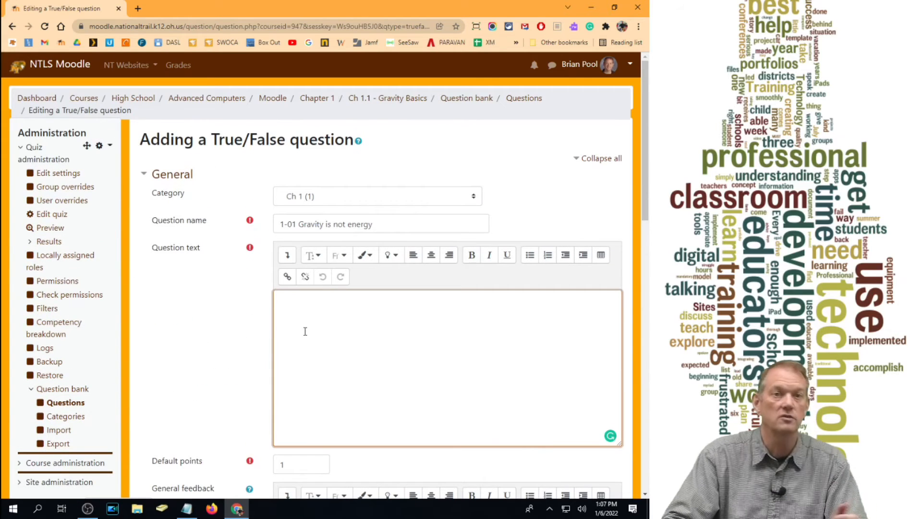
{"action": "type", "text": "Gravity is the energey we give off as he"}
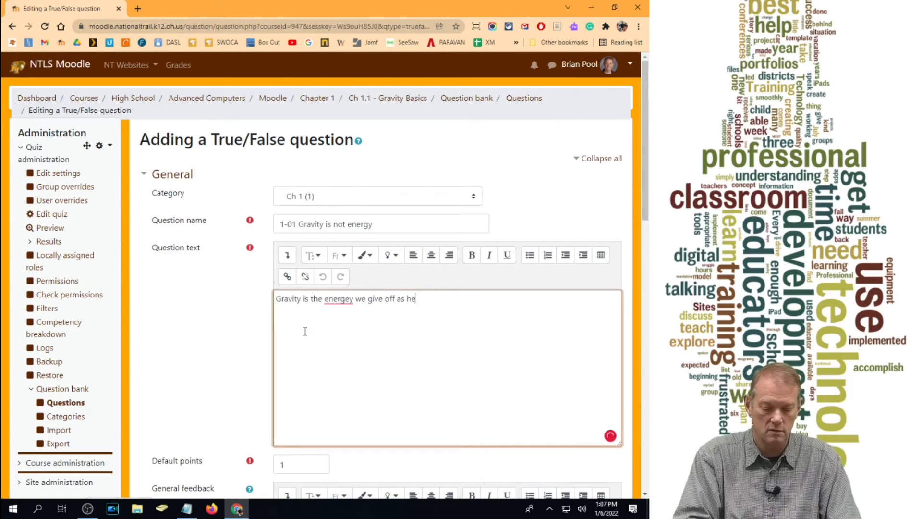
{"action": "type", "text": "at."}
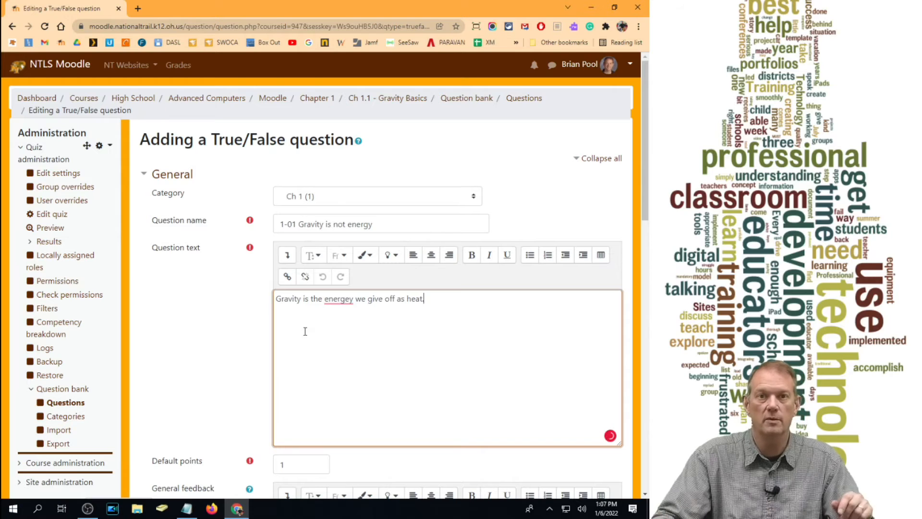
{"action": "double_click", "coordinate": [338, 300]}
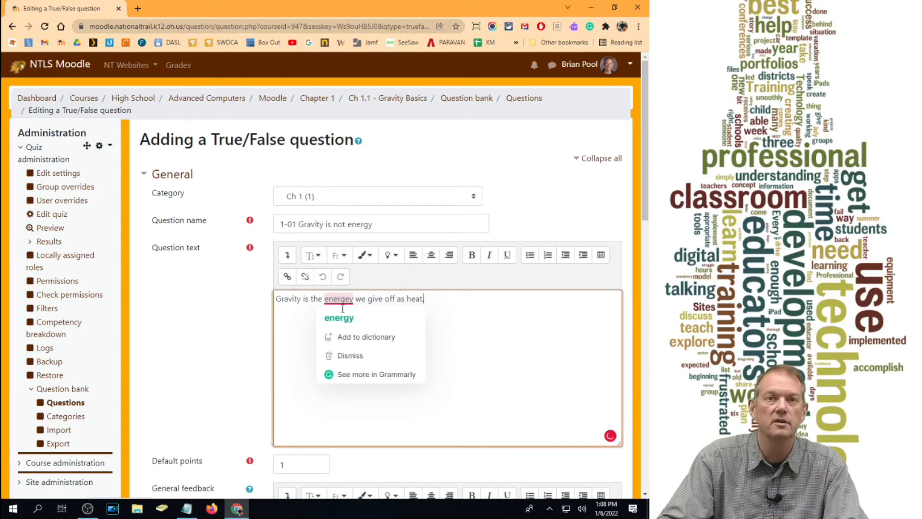
{"action": "left_click", "coordinate": [336, 314]}
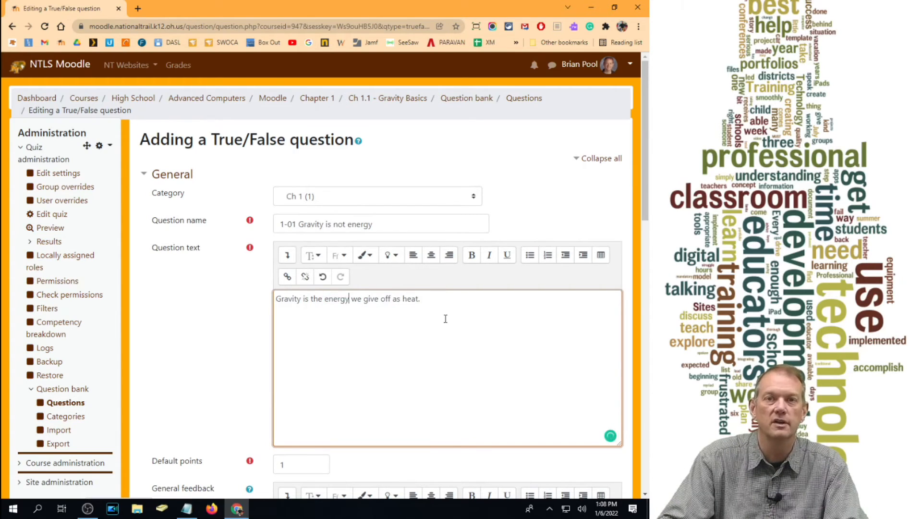
- Choose False as the correct answer, leave both feedback fields blank, and save the True/False question
{"action": "scroll", "coordinate": [447, 318], "scroll_direction": "down", "scroll_amount": 1}
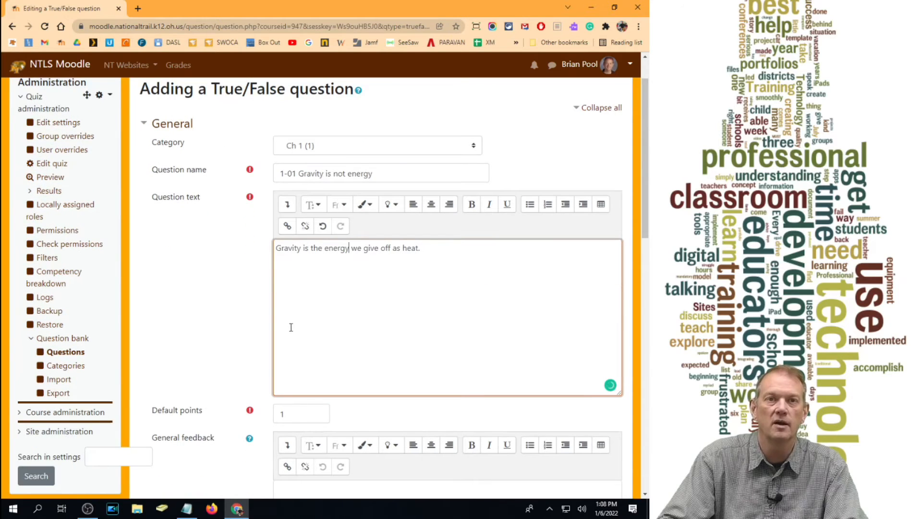
{"action": "scroll", "coordinate": [327, 315], "scroll_direction": "down", "scroll_amount": 7}
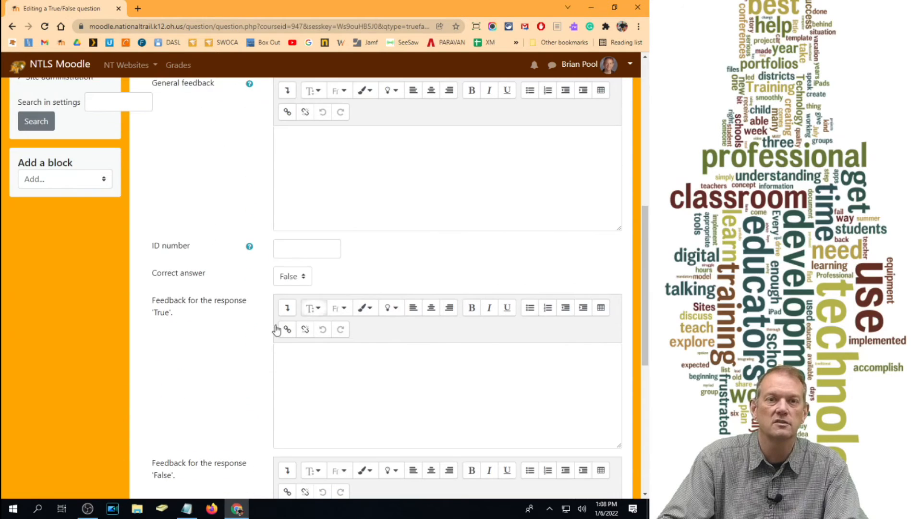
{"action": "left_click", "coordinate": [297, 281]}
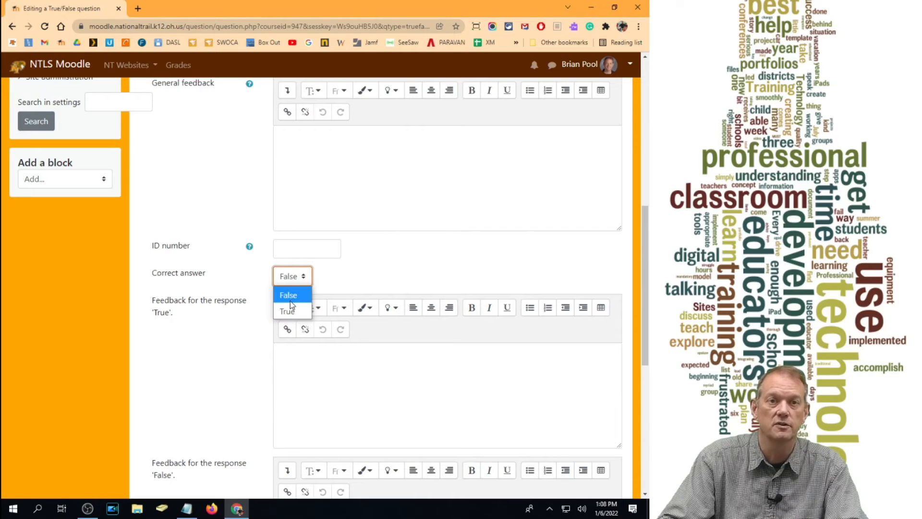
{"action": "left_click", "coordinate": [290, 299]}
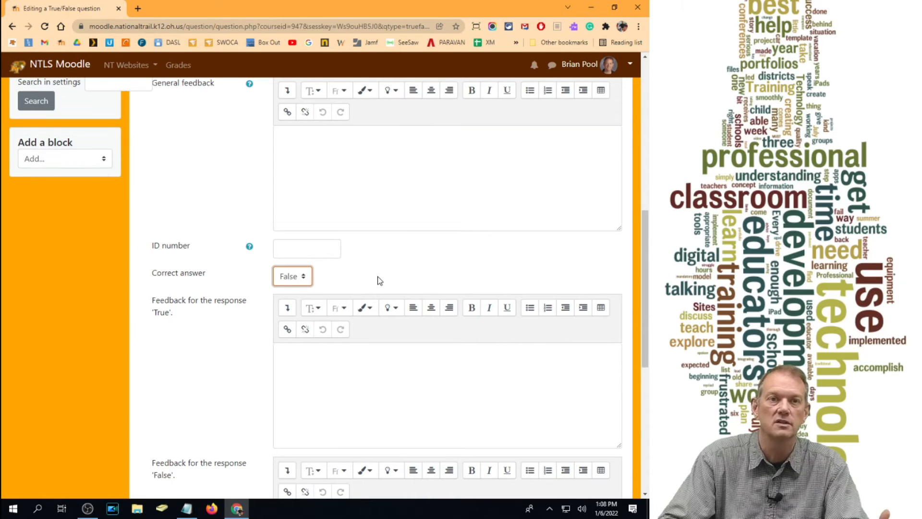
{"action": "scroll", "coordinate": [335, 390], "scroll_direction": "down", "scroll_amount": 1}
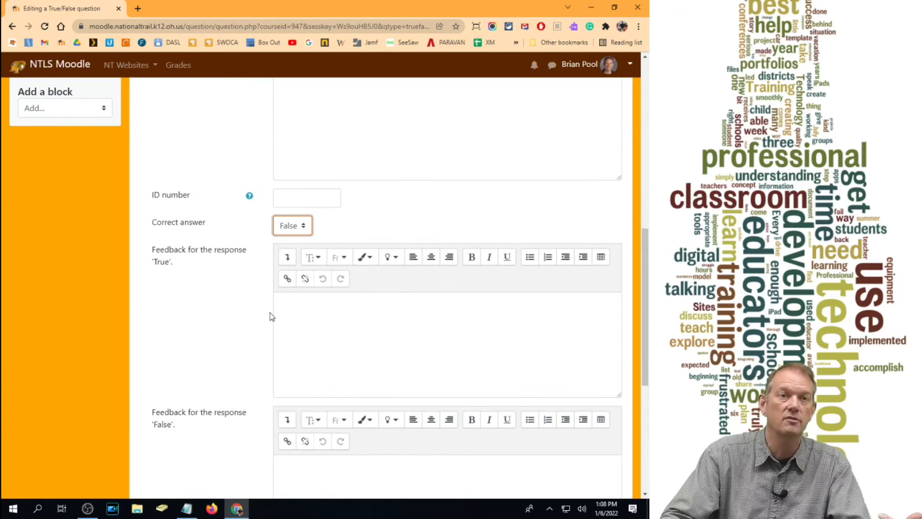
{"action": "scroll", "coordinate": [336, 324], "scroll_direction": "down", "scroll_amount": 3}
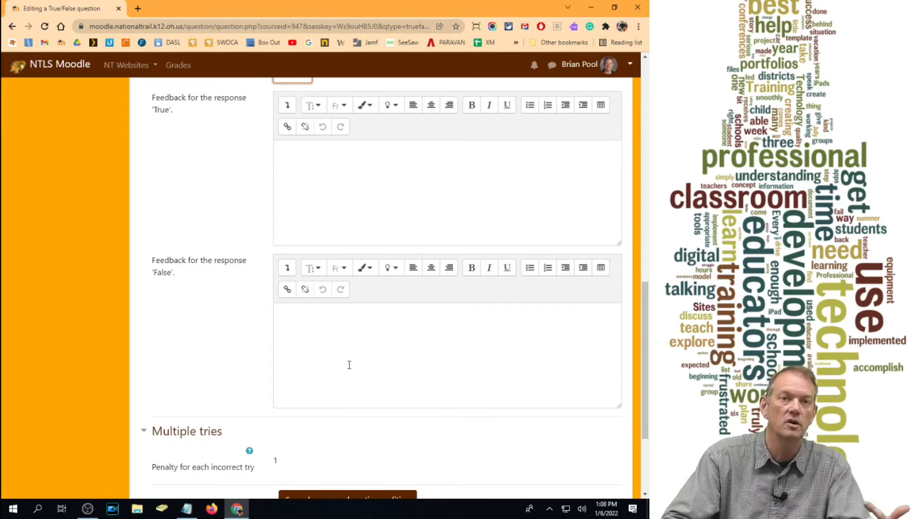
{"action": "scroll", "coordinate": [349, 364], "scroll_direction": "down", "scroll_amount": 3}
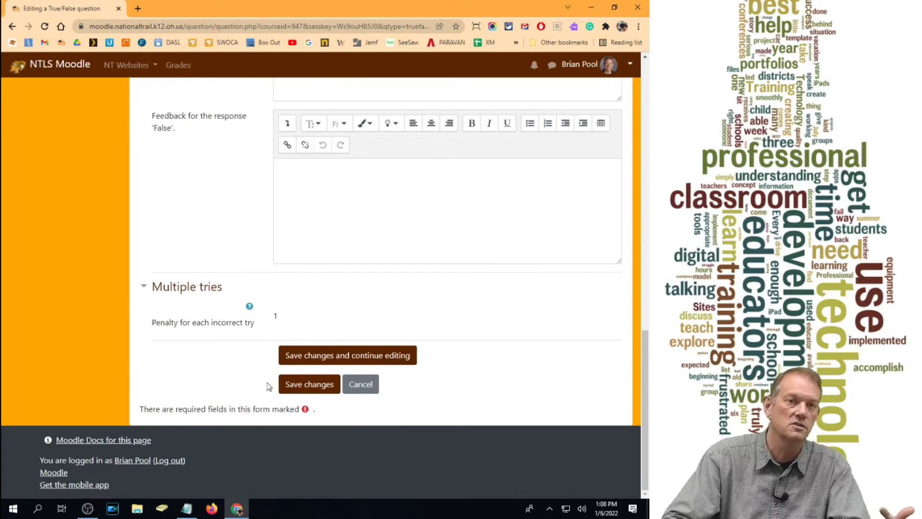
{"action": "left_click", "coordinate": [312, 385]}
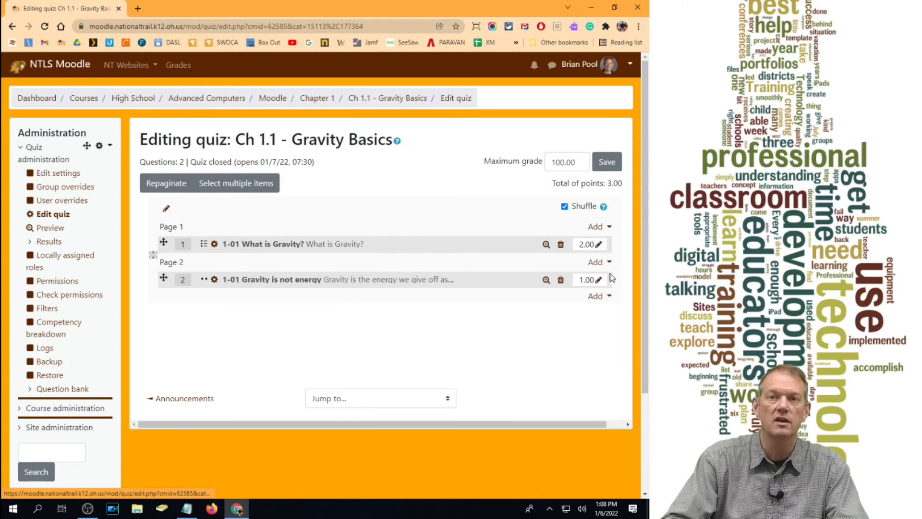
- Set the points for the question "1-01 What is Gravity?" to 5
{"action": "left_click", "coordinate": [599, 246]}
{"action": "type", "text": "5"}
{"action": "key", "text": "Return"}
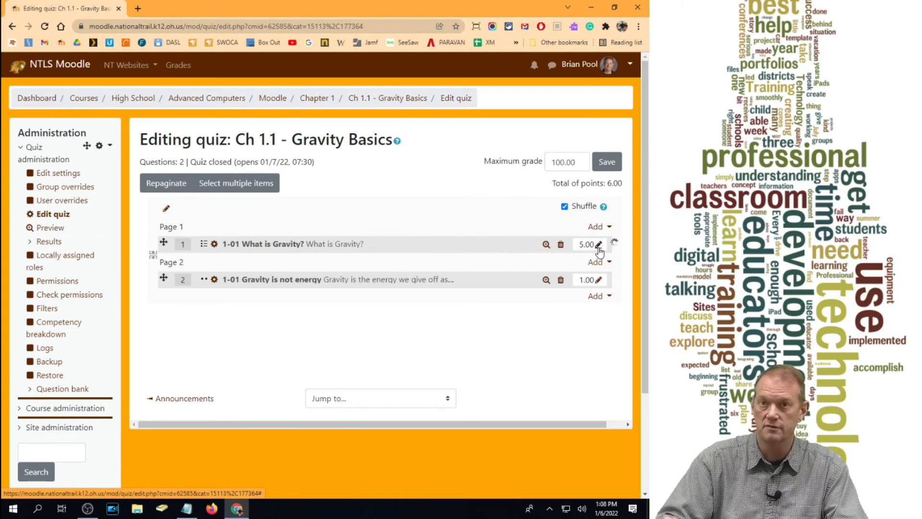
- Set the points for the question "1-01 Gravity is not energy" to 2
{"action": "left_click", "coordinate": [599, 281]}
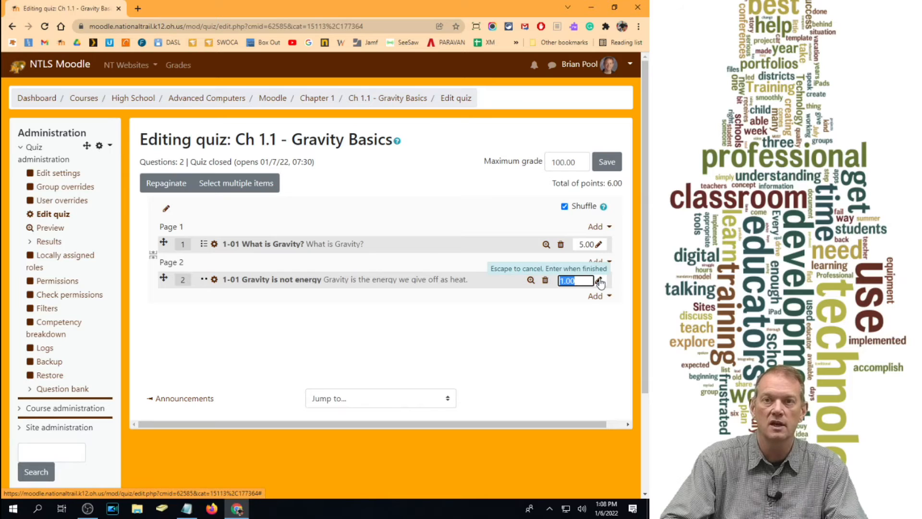
{"action": "type", "text": "2"}
{"action": "key", "text": "Return"}
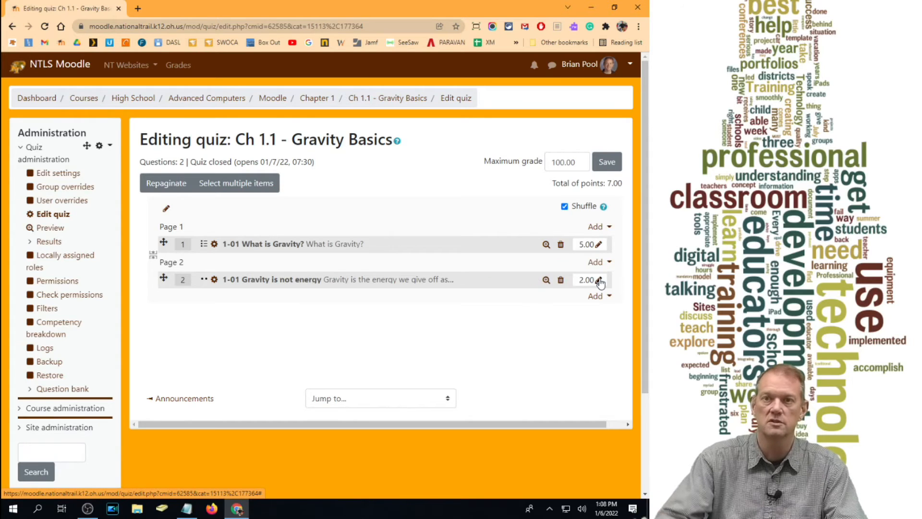
- Set the points for the question "1-01 What is Gravity?" to 6
{"action": "left_click", "coordinate": [599, 245]}
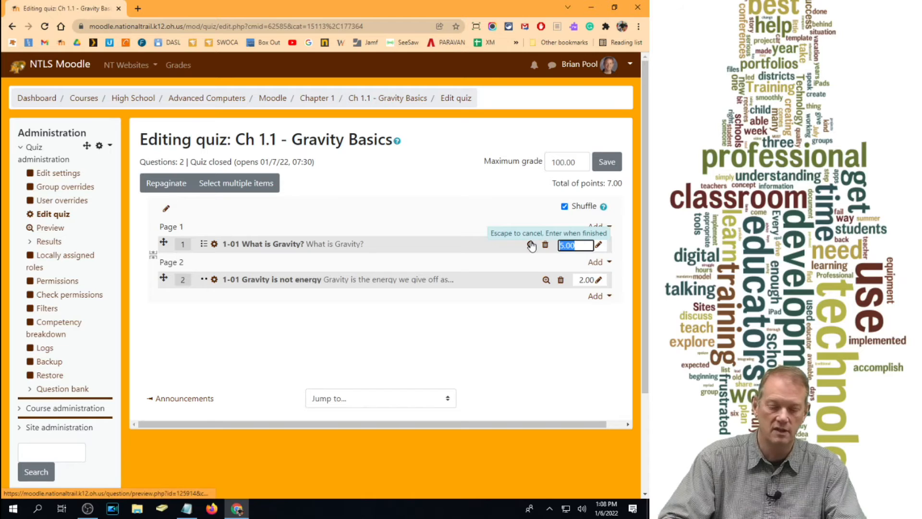
{"action": "key", "text": "Return"}
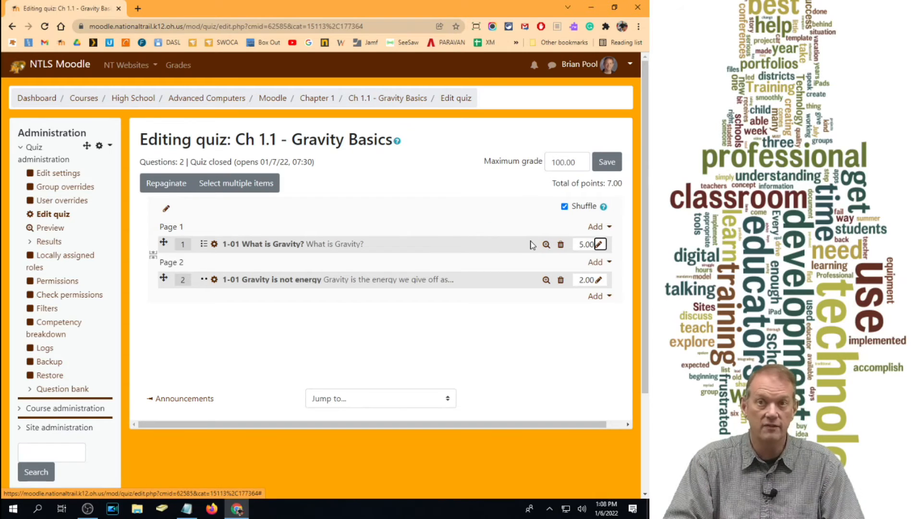
{"action": "left_click", "coordinate": [600, 244]}
{"action": "type", "text": "6"}
{"action": "key", "text": "Return"}
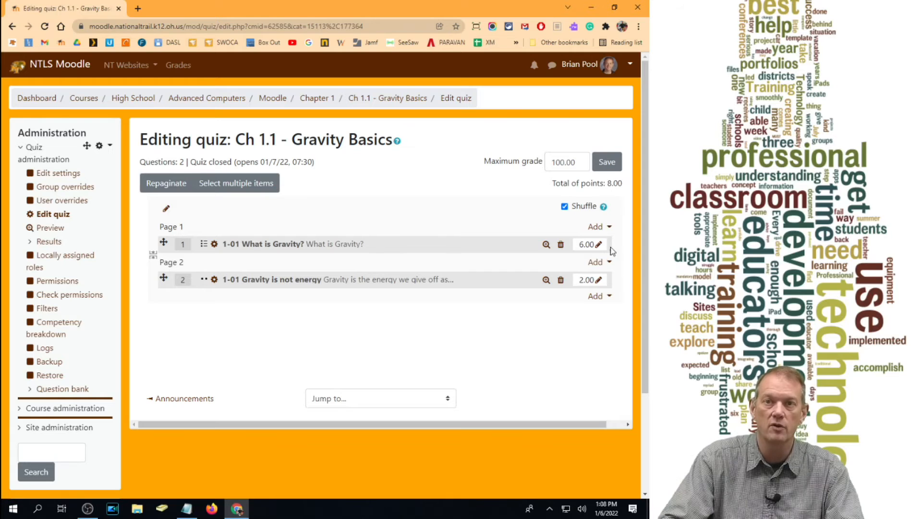
- Set the quiz's maximum grade to 10 and save it
{"action": "double_click", "coordinate": [579, 161]}
{"action": "type", "text": "10"}
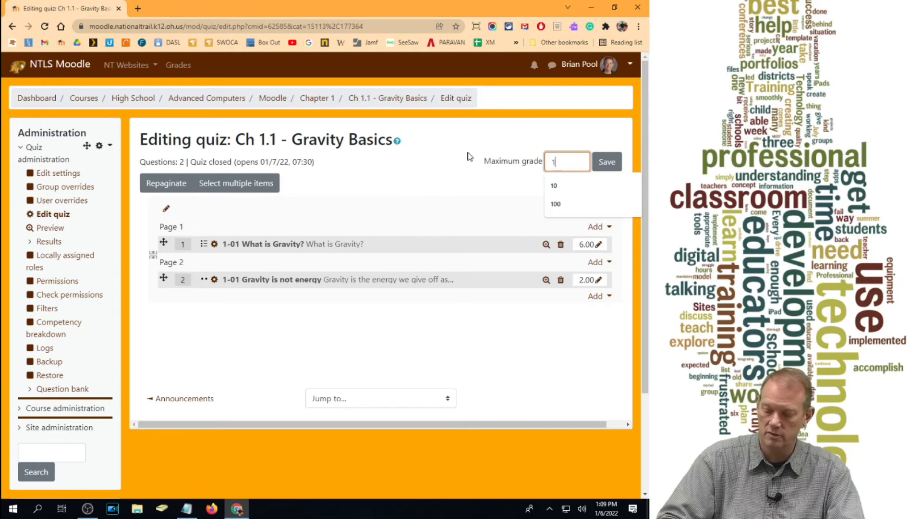
{"action": "left_click", "coordinate": [608, 163]}
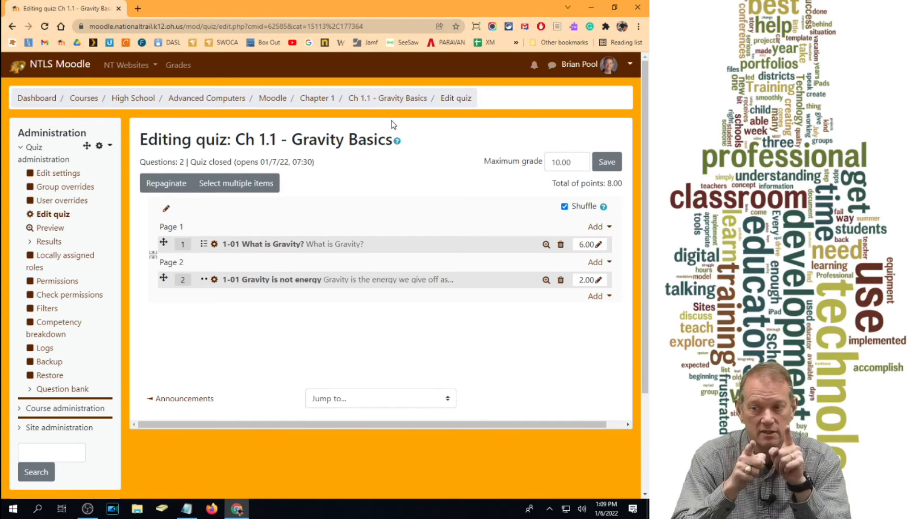
- Return to the Chapter 1 course section and duplicate the "Ch 1.1 - Gravity Basics" quiz
{"action": "left_click", "coordinate": [314, 99]}
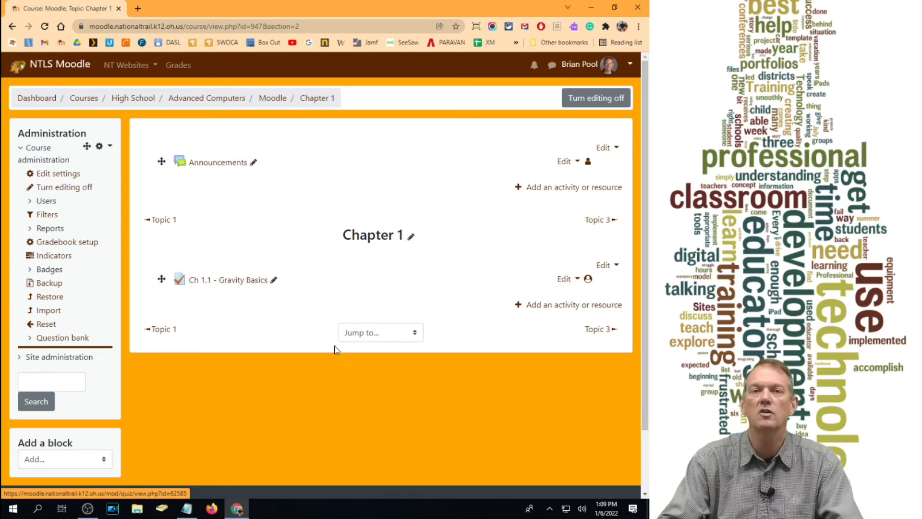
{"action": "left_click", "coordinate": [565, 279]}
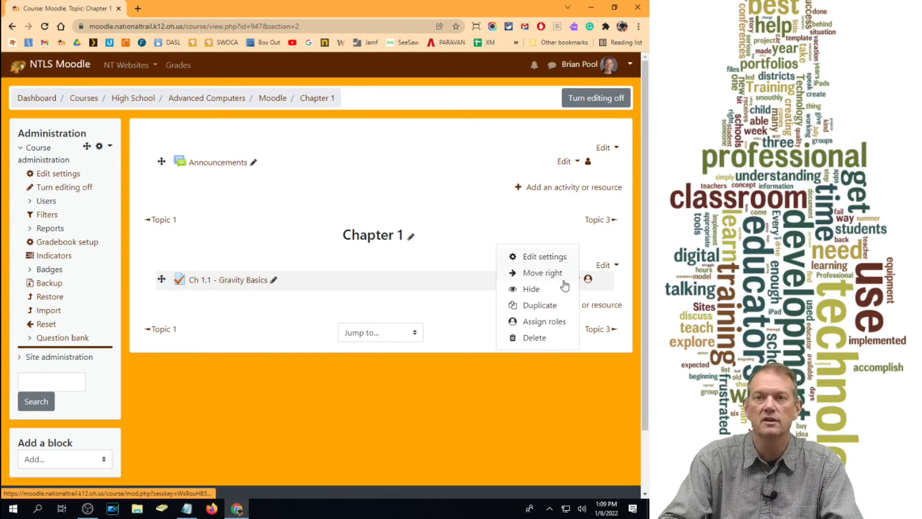
{"action": "left_click", "coordinate": [544, 304]}
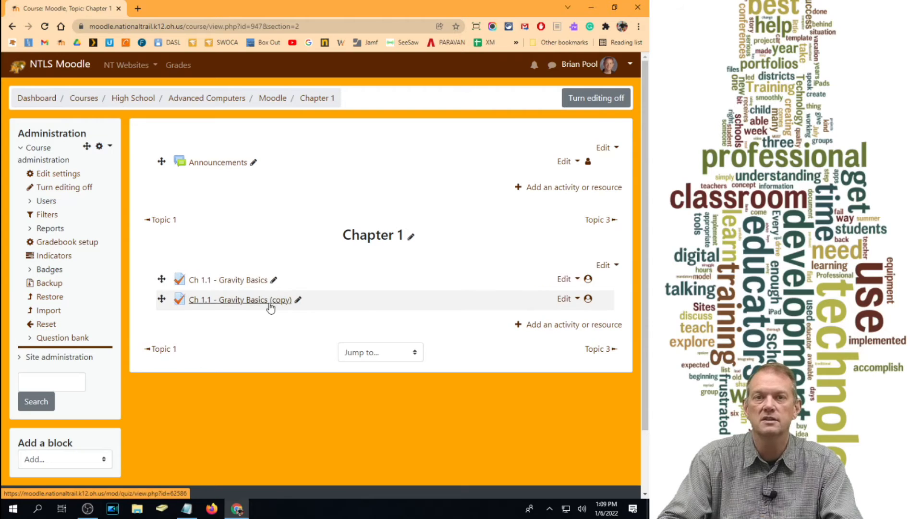
- Delete the original "Ch 1.1 - Gravity Basics" quiz from Chapter 1, keeping the duplicate
{"action": "left_click", "coordinate": [565, 280]}
{"action": "left_click", "coordinate": [535, 356]}
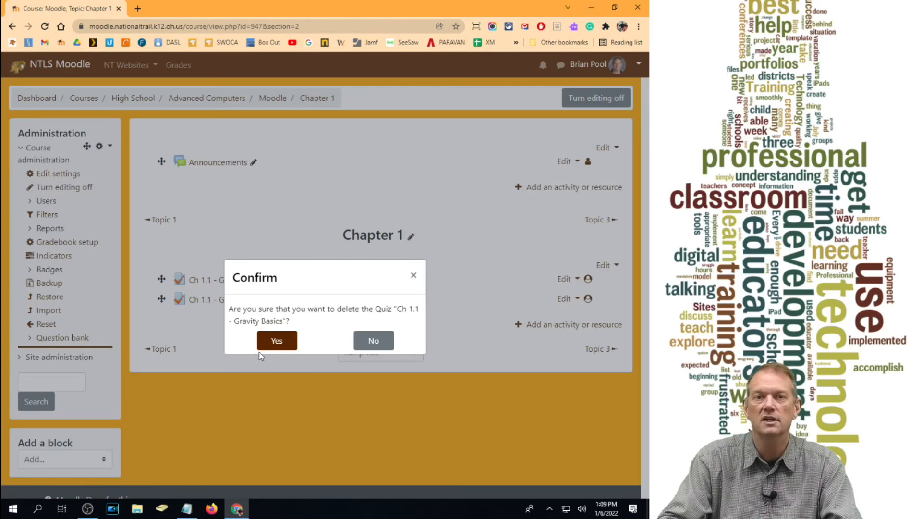
{"action": "left_click", "coordinate": [269, 342]}
- Rename the duplicated quiz in Chapter 1 by removing the "(copy)" suffix from its name
{"action": "left_click", "coordinate": [299, 280]}
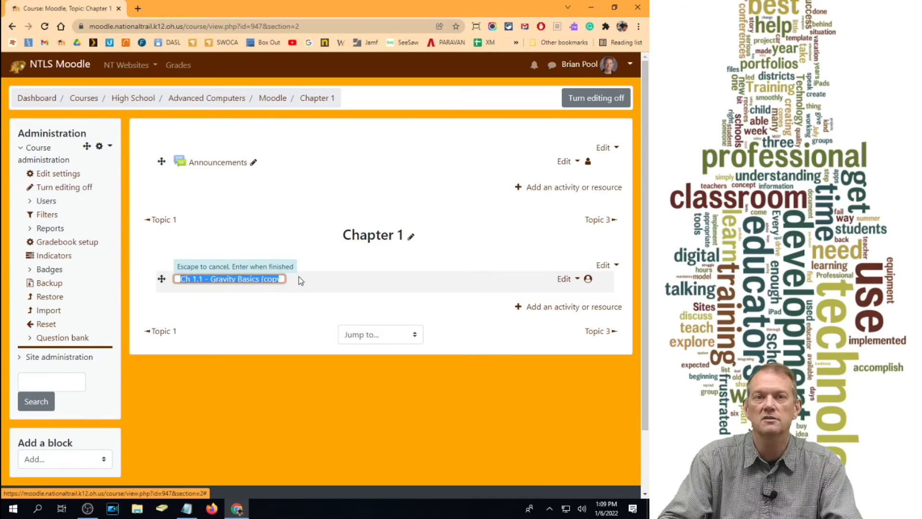
{"action": "left_click", "coordinate": [282, 279]}
{"action": "key", "text": "BackSpace"}
{"action": "key", "text": "BackSpace"}
{"action": "key", "text": "BackSpace"}
{"action": "key", "text": "BackSpace"}
{"action": "key", "text": "BackSpace"}
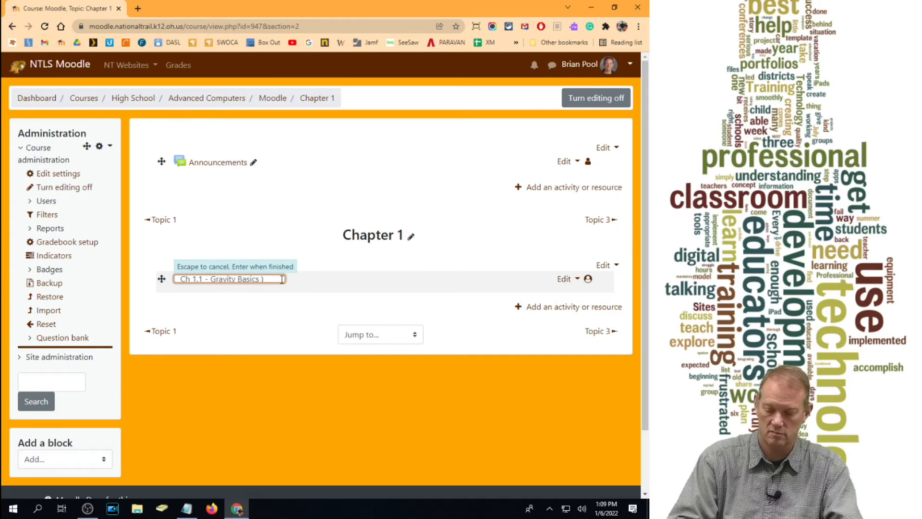
{"action": "key", "text": "Return"}
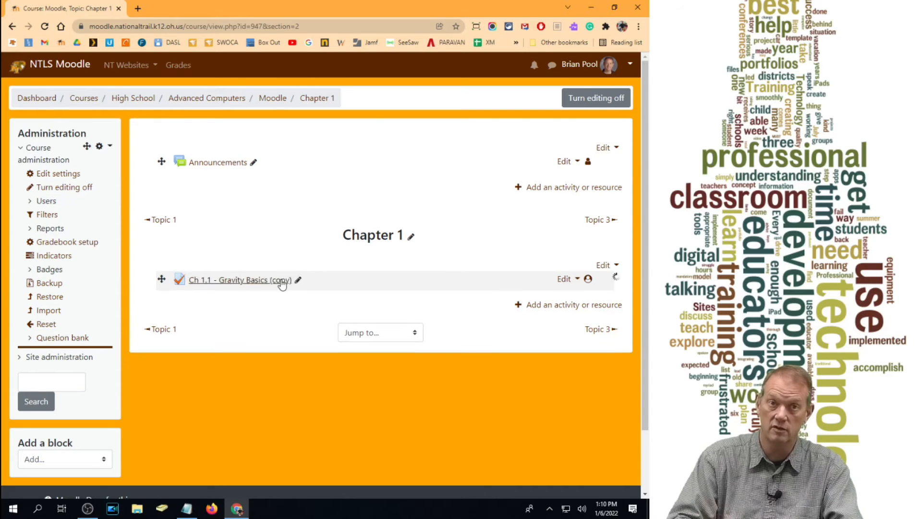
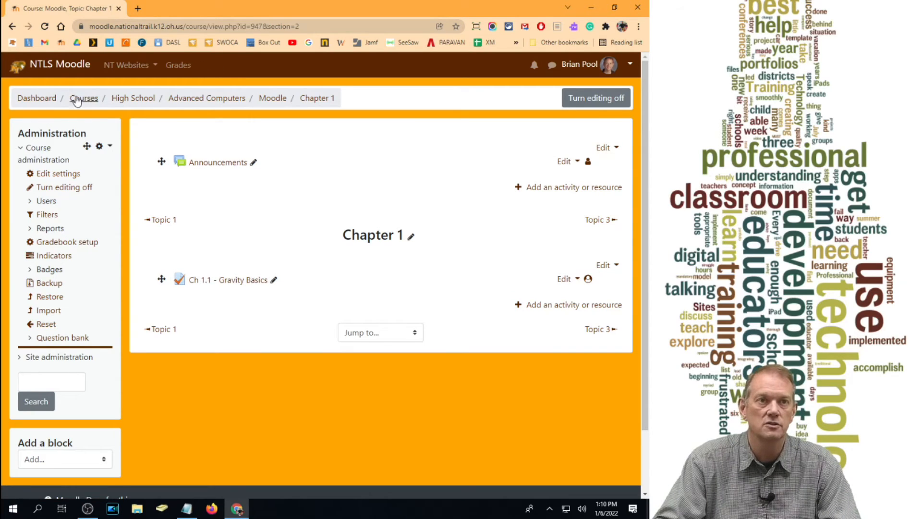
- Open the Dashboard in a new tab and go to the "CH 6 - Managing Memory" section of the Computer Hardware course
{"action": "right_click", "coordinate": [39, 105]}
{"action": "right_click", "coordinate": [41, 99]}
{"action": "left_click", "coordinate": [74, 106]}
{"action": "left_click", "coordinate": [183, 8]}
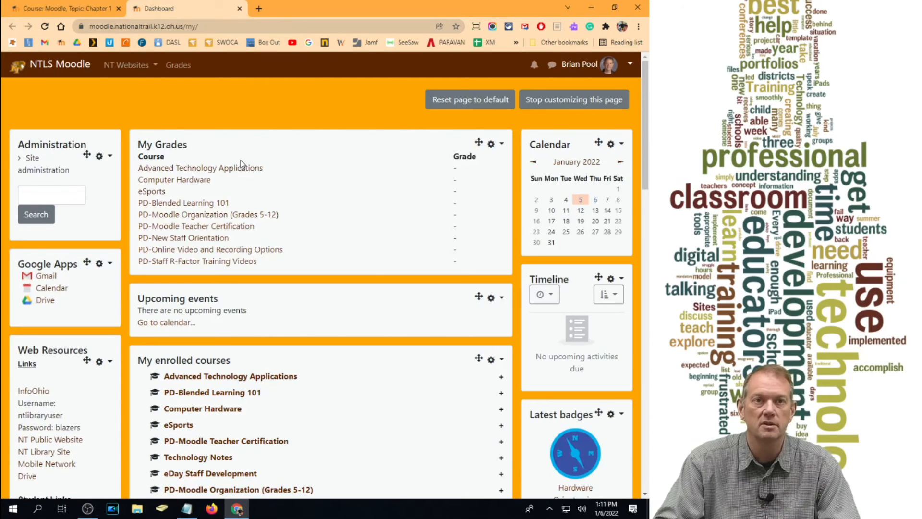
{"action": "left_click", "coordinate": [204, 184]}
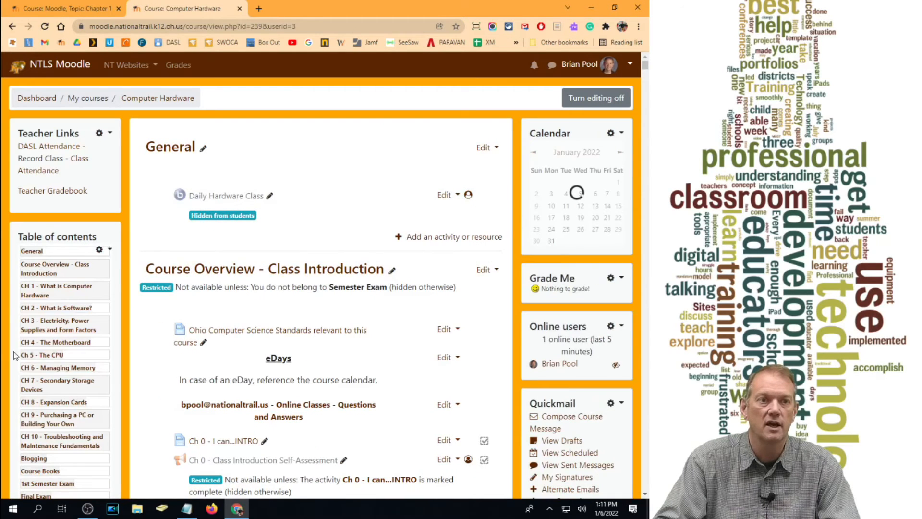
{"action": "left_click", "coordinate": [47, 357]}
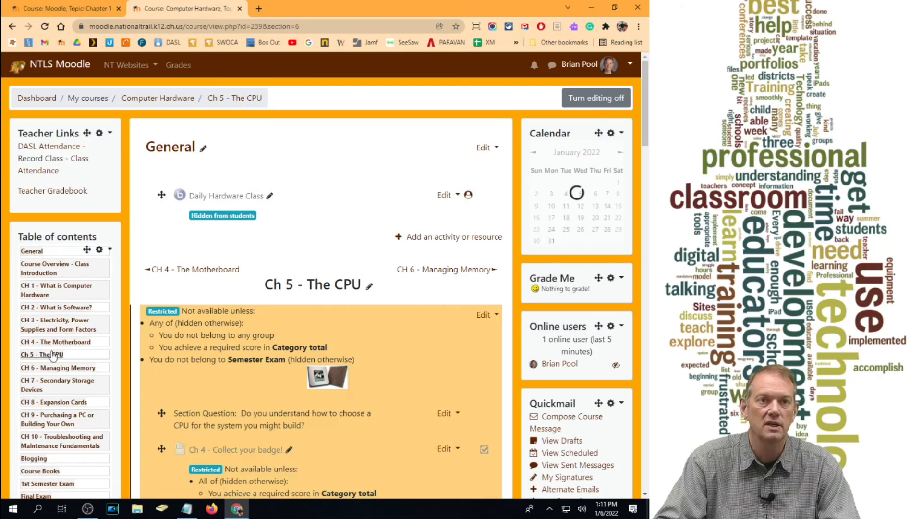
{"action": "left_click", "coordinate": [53, 367]}
- Open the first "Ch 6 Fight" quiz in the Chapter 6 Fight section and display its question editing page
{"action": "scroll", "coordinate": [290, 293], "scroll_direction": "down", "scroll_amount": 15}
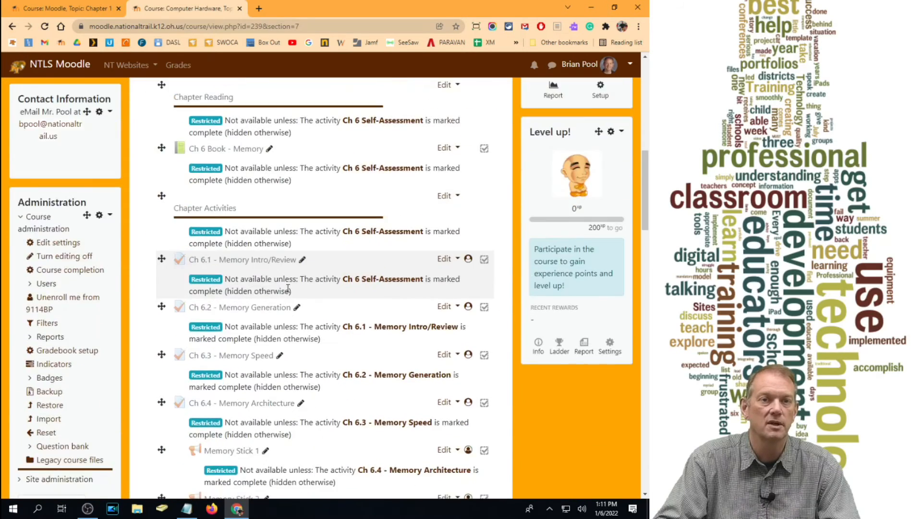
{"action": "scroll", "coordinate": [287, 291], "scroll_direction": "down", "scroll_amount": 7}
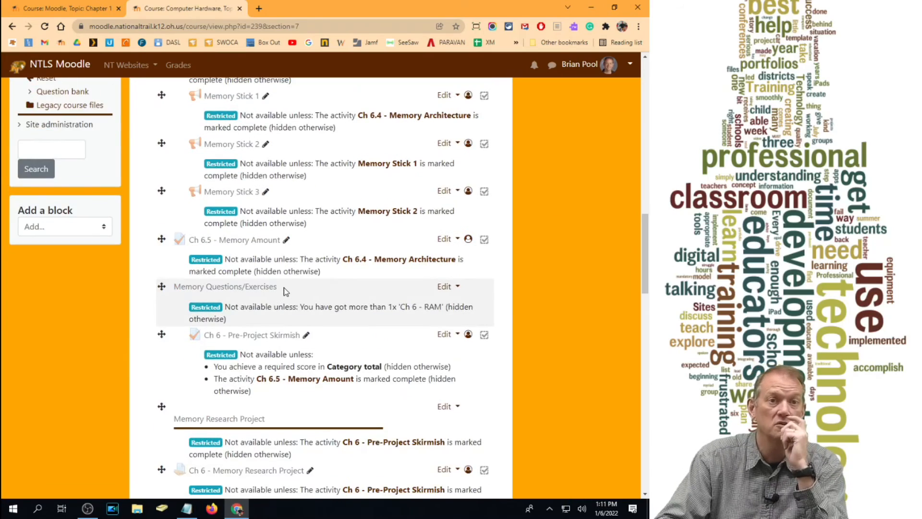
{"action": "scroll", "coordinate": [237, 326], "scroll_direction": "down", "scroll_amount": 10}
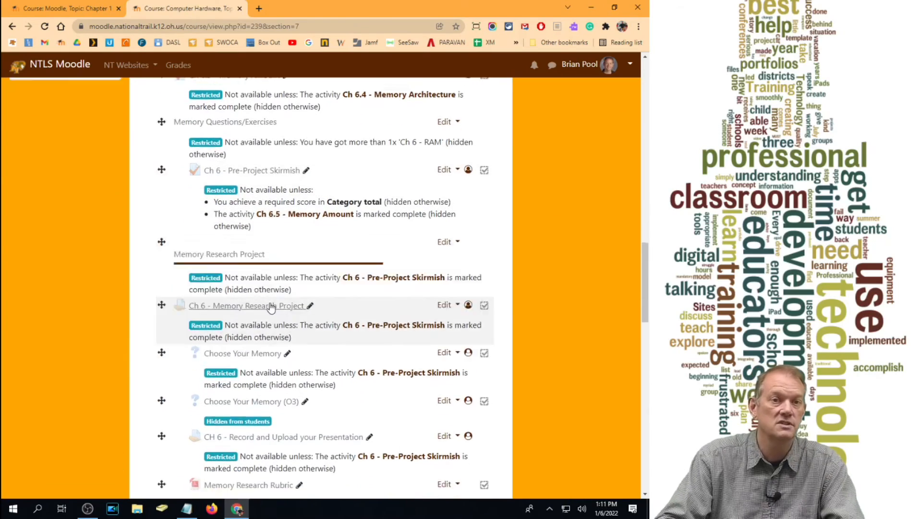
{"action": "scroll", "coordinate": [277, 306], "scroll_direction": "down", "scroll_amount": 1}
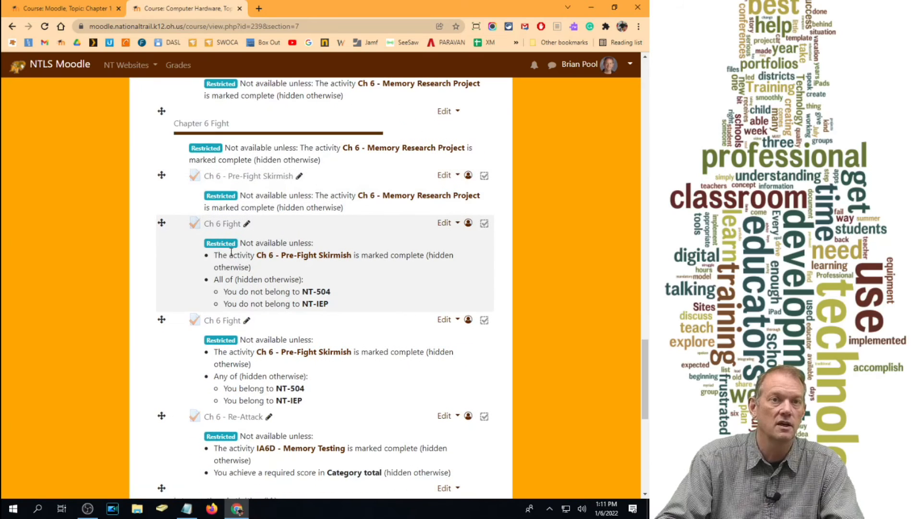
{"action": "left_click", "coordinate": [226, 233]}
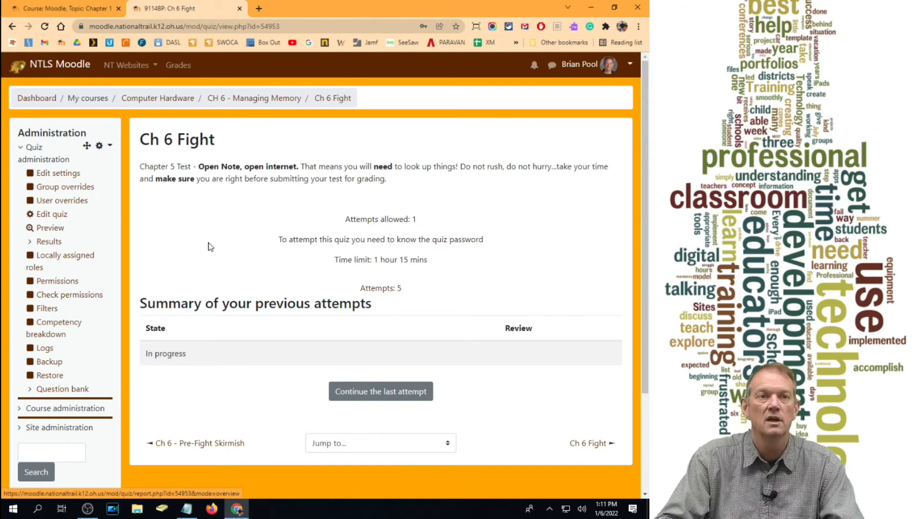
{"action": "left_click", "coordinate": [43, 218]}
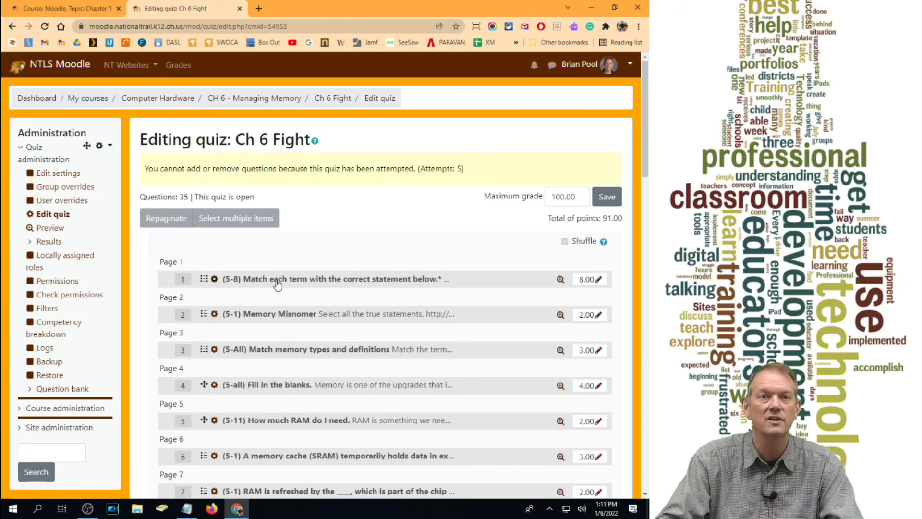
- Return to the Chapter 1 course tab and open the question editing page of the "Ch 1.1 - Gravity Basics" quiz
{"action": "left_click", "coordinate": [72, 8]}
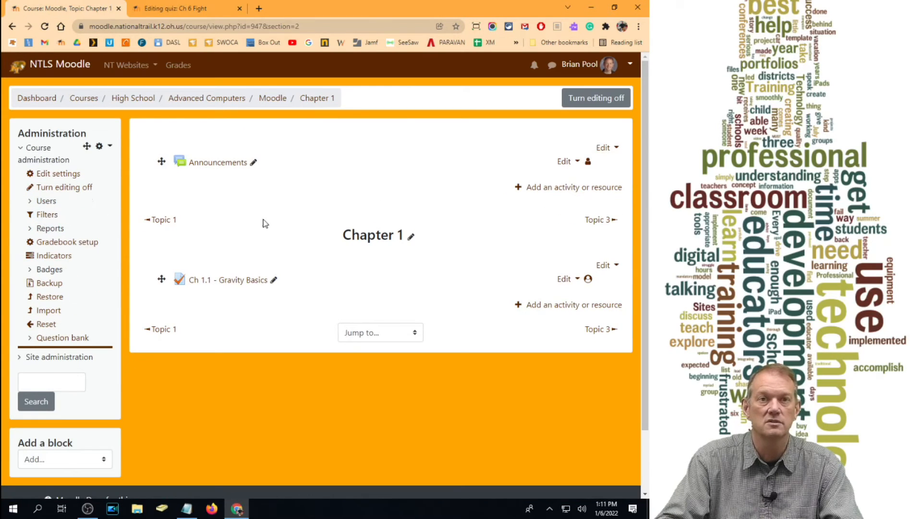
{"action": "left_click", "coordinate": [232, 280]}
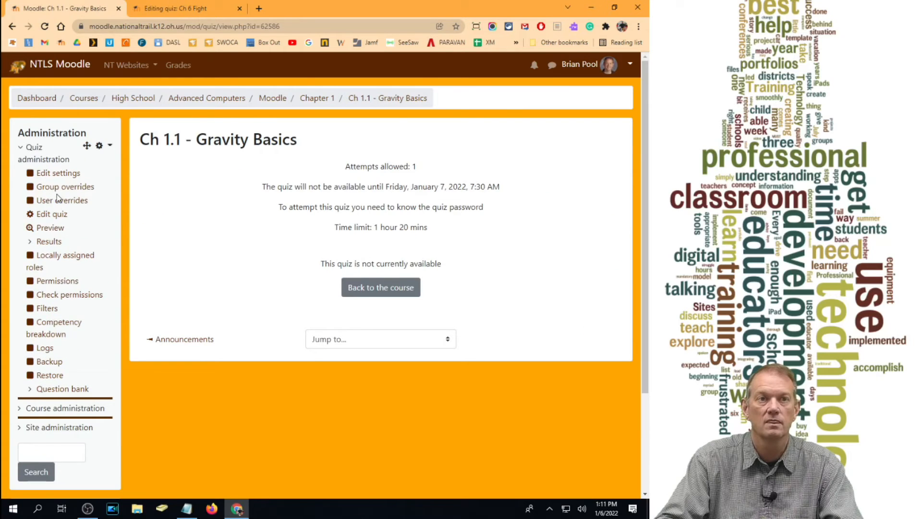
{"action": "left_click", "coordinate": [52, 214]}
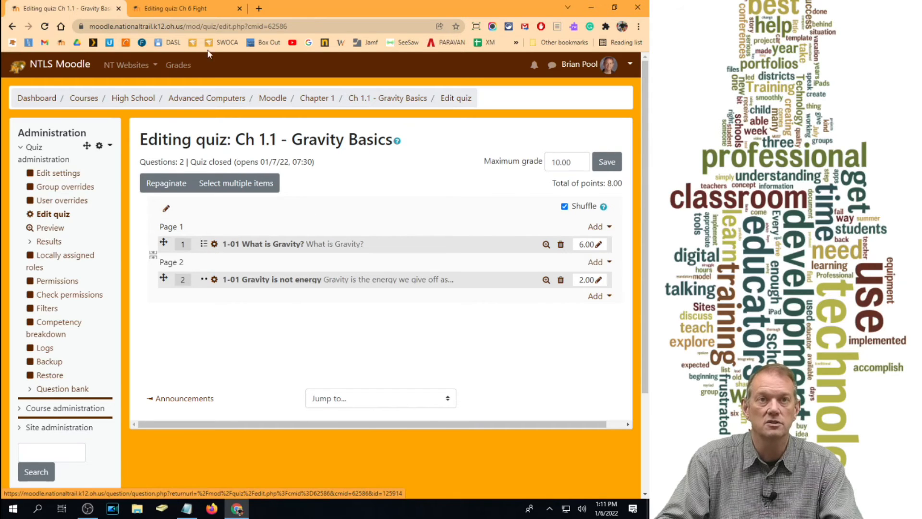
- Switch back to the "Ch 6 Fight" quiz and review its grades report, including the chart of grade ranges
{"action": "left_click", "coordinate": [193, 8]}
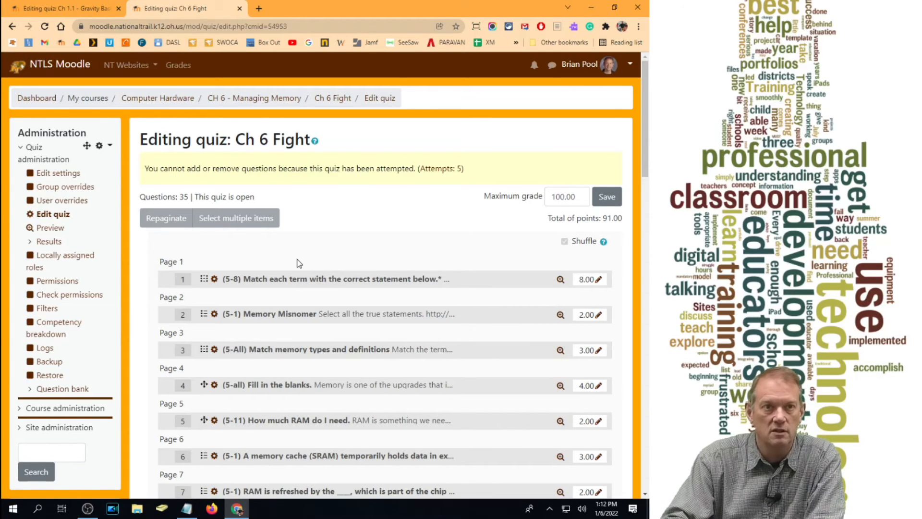
{"action": "left_click", "coordinate": [53, 243]}
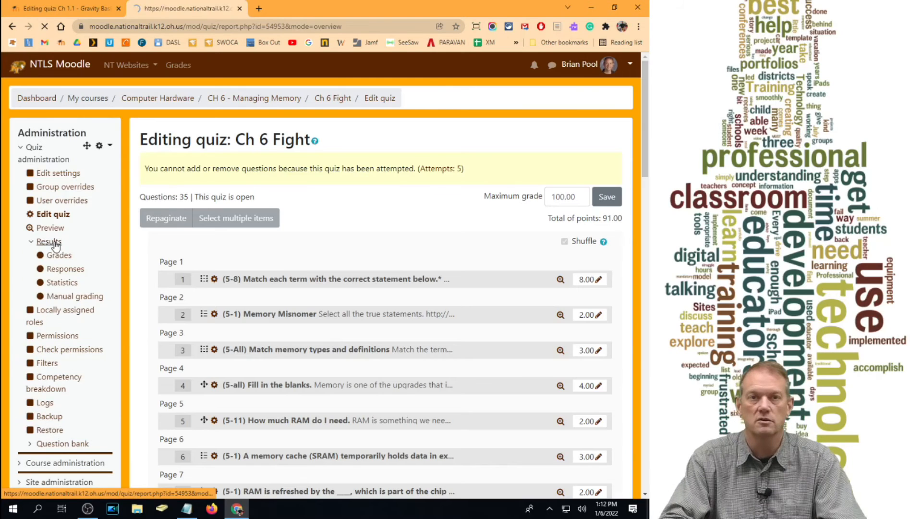
{"action": "scroll", "coordinate": [260, 279], "scroll_direction": "down", "scroll_amount": 8}
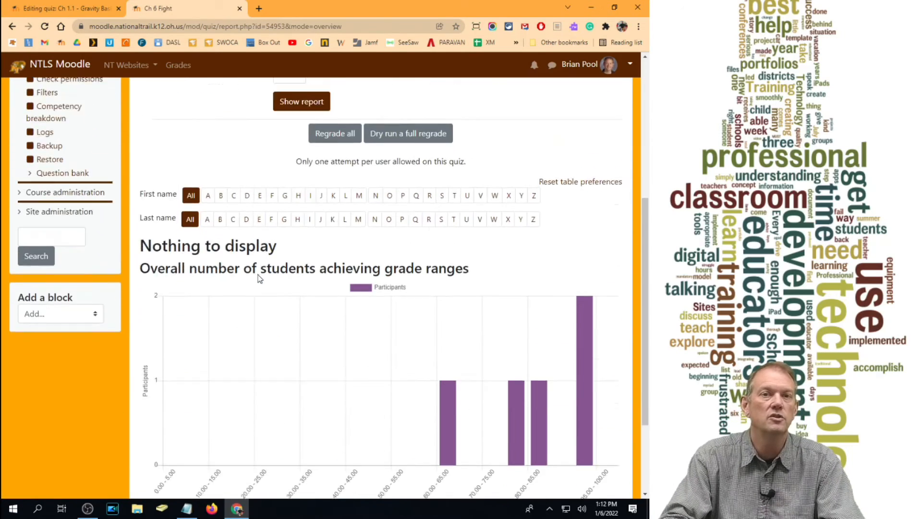
{"action": "scroll", "coordinate": [362, 300], "scroll_direction": "up", "scroll_amount": 5}
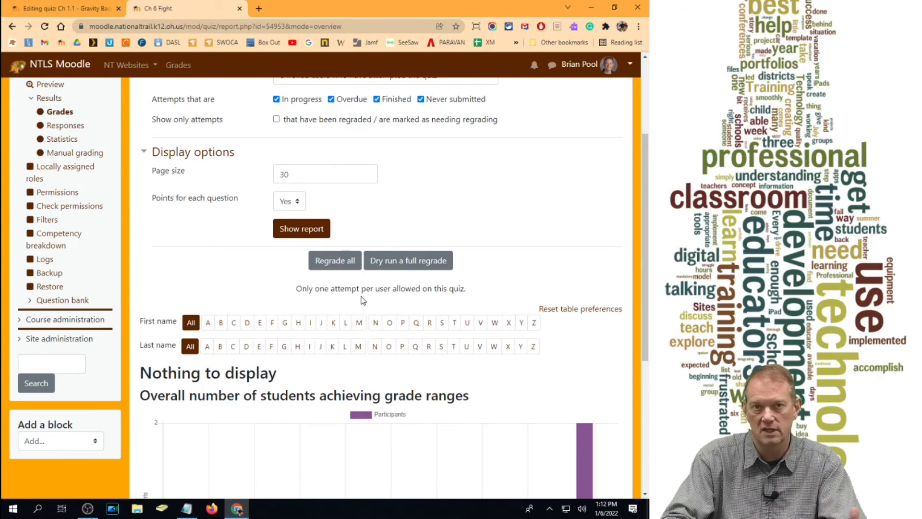
- Open the "Ch 6 Fight" statistics report and examine the quiz structure analysis table
{"action": "left_click", "coordinate": [65, 143]}
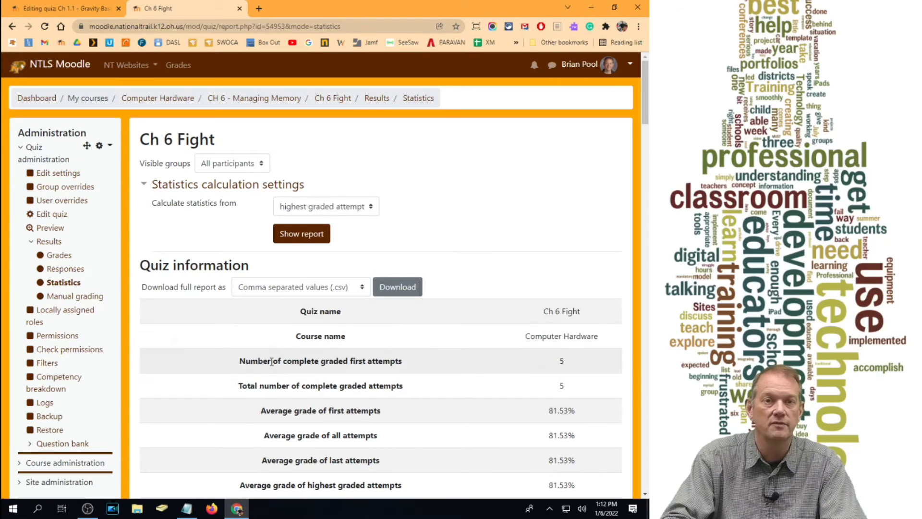
{"action": "scroll", "coordinate": [340, 322], "scroll_direction": "down", "scroll_amount": 8}
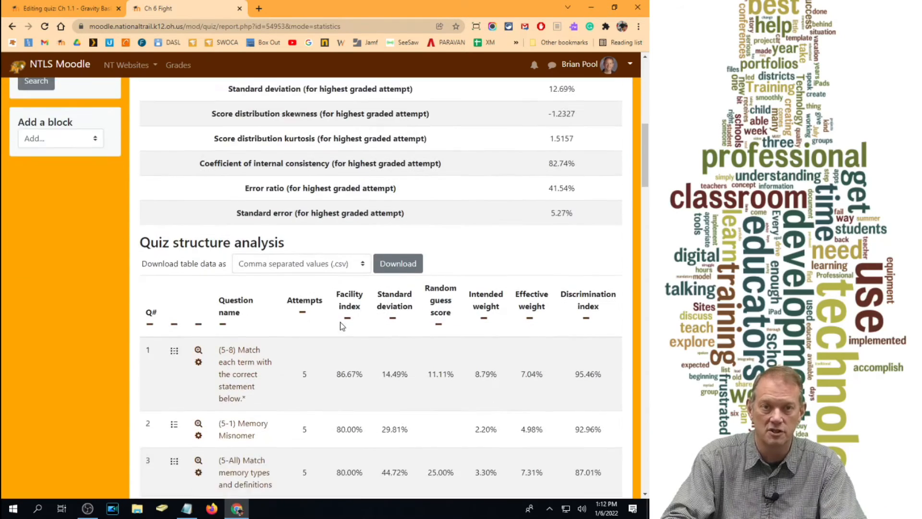
{"action": "scroll", "coordinate": [340, 322], "scroll_direction": "down", "scroll_amount": 4}
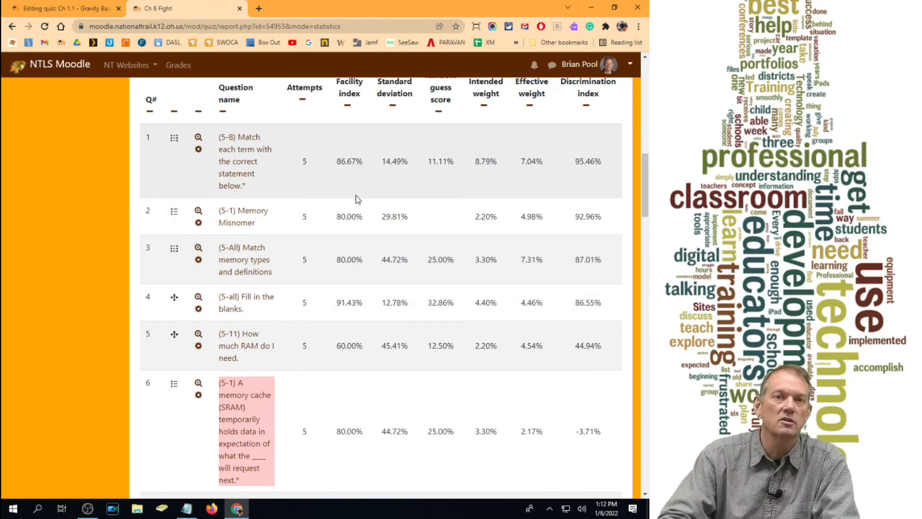
{"action": "scroll", "coordinate": [351, 161], "scroll_direction": "up", "scroll_amount": 1}
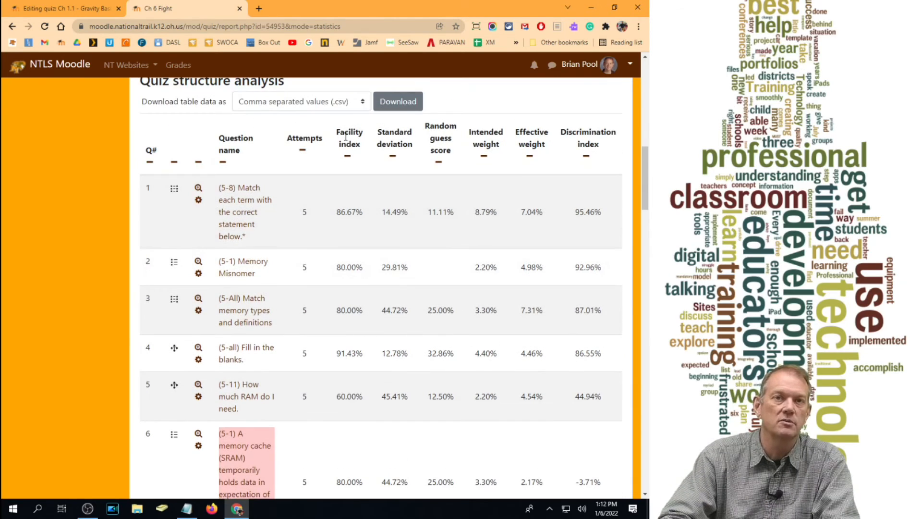
- Hide the Facility index column in the quiz structure analysis table and show it again
{"action": "left_click_drag", "start_coordinate": [344, 134], "coordinate": [349, 133]}
{"action": "left_click", "coordinate": [348, 158]}
{"action": "scroll", "coordinate": [415, 208], "scroll_direction": "down", "scroll_amount": 10}
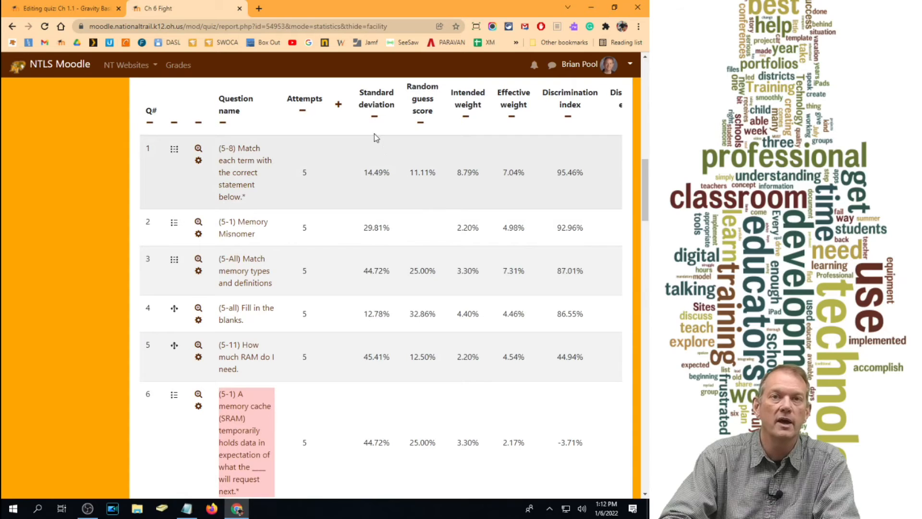
{"action": "left_click", "coordinate": [339, 106]}
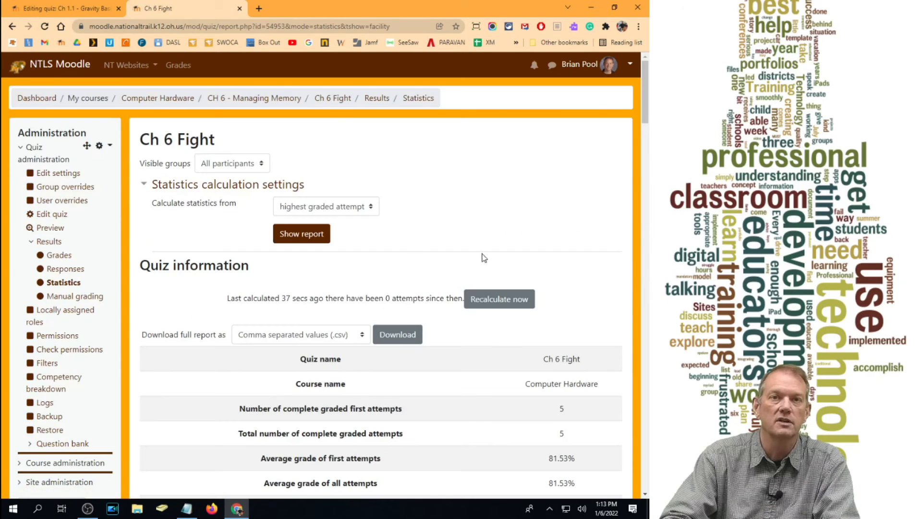
- Preview question 5, "(5-11) How much RAM do I need.", from the structure analysis table in a maximized window
{"action": "scroll", "coordinate": [418, 255], "scroll_direction": "down", "scroll_amount": 10}
{"action": "scroll", "coordinate": [410, 250], "scroll_direction": "down", "scroll_amount": 4}
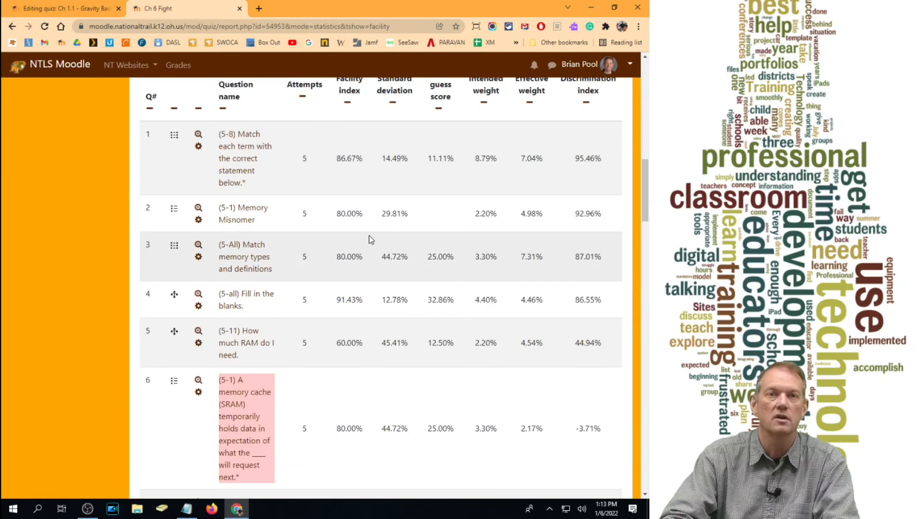
{"action": "scroll", "coordinate": [339, 248], "scroll_direction": "down", "scroll_amount": 3}
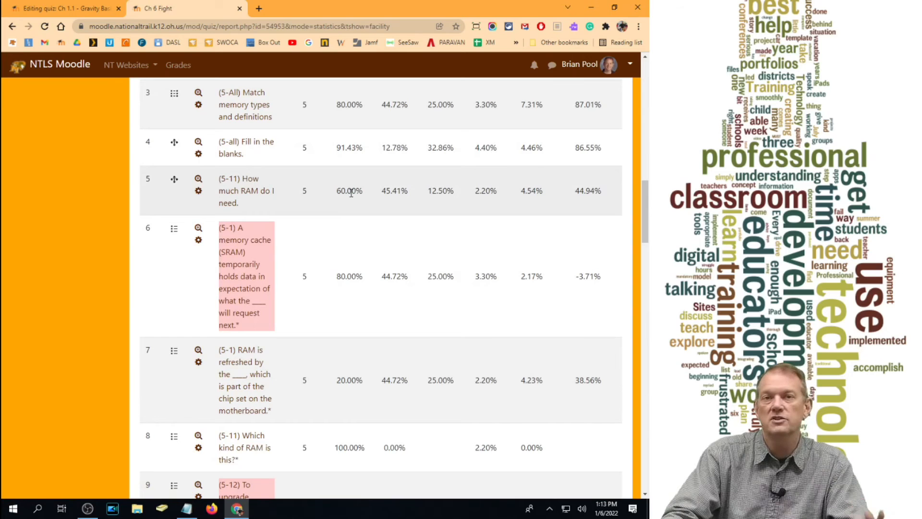
{"action": "left_click", "coordinate": [197, 178]}
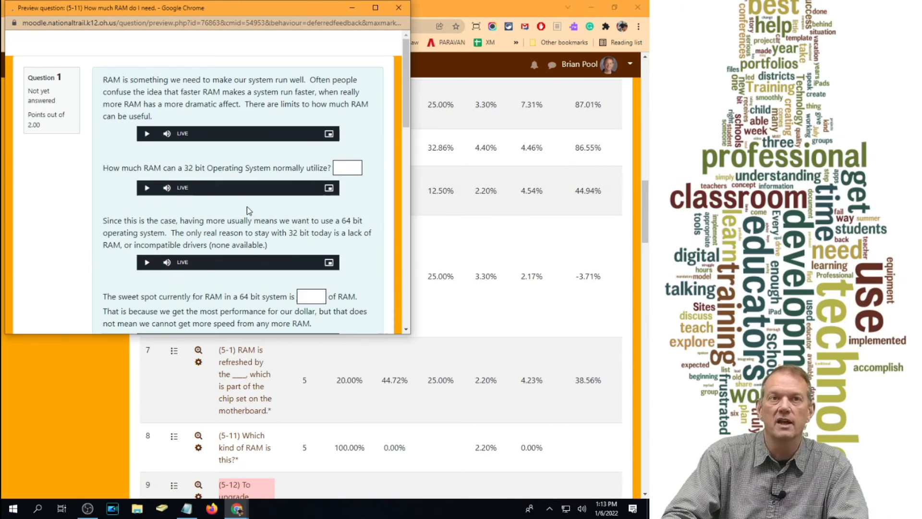
{"action": "left_click", "coordinate": [375, 9]}
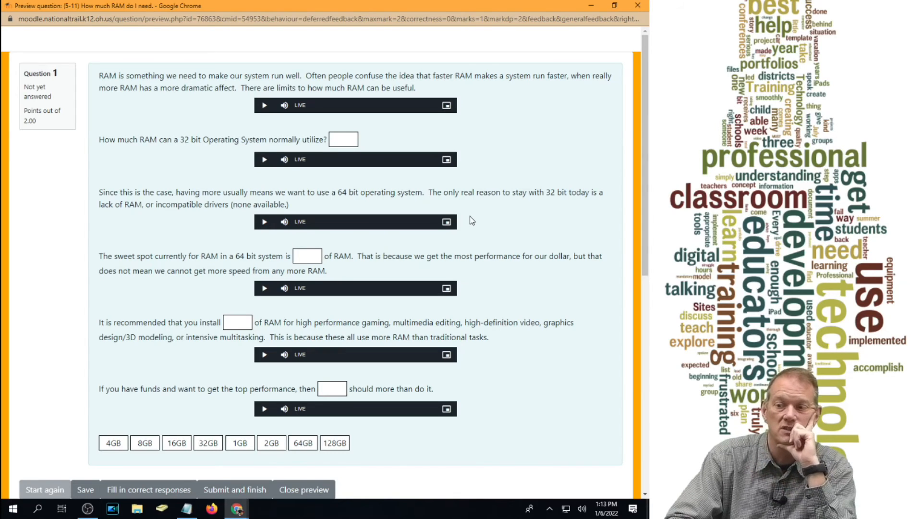
- Fill the four blanks of the previewed RAM question, in order, with 4GB, 1GB, 32GB and 64GB
{"action": "left_click_drag", "start_coordinate": [111, 443], "coordinate": [345, 139]}
{"action": "left_click_drag", "start_coordinate": [222, 442], "coordinate": [295, 256]}
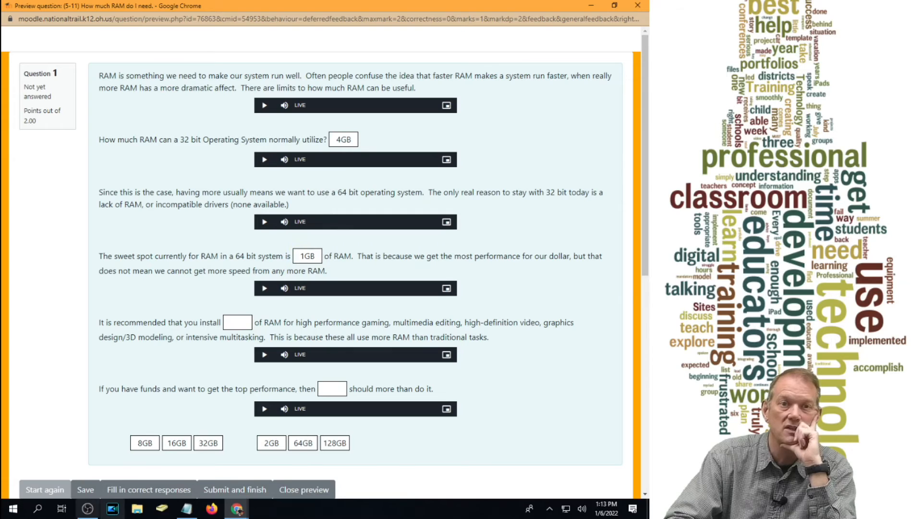
{"action": "left_click_drag", "start_coordinate": [216, 447], "coordinate": [238, 323]}
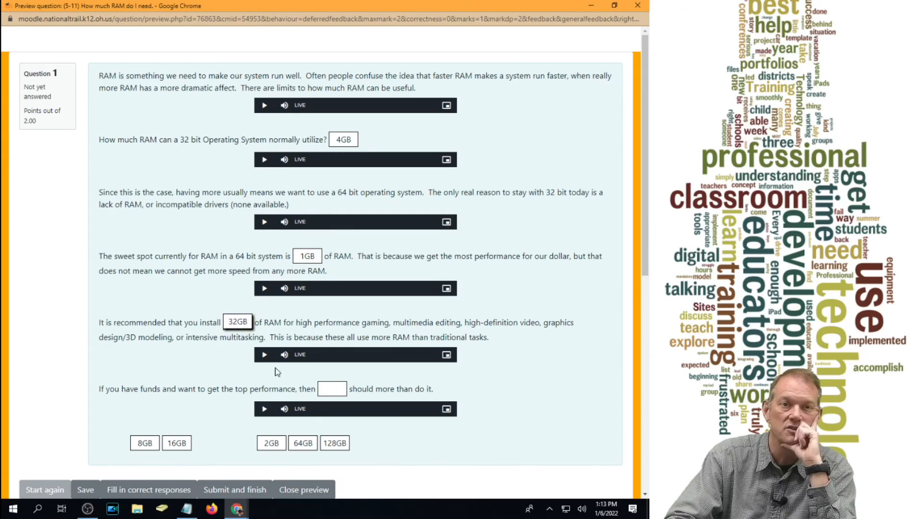
{"action": "left_click_drag", "start_coordinate": [316, 446], "coordinate": [335, 390]}
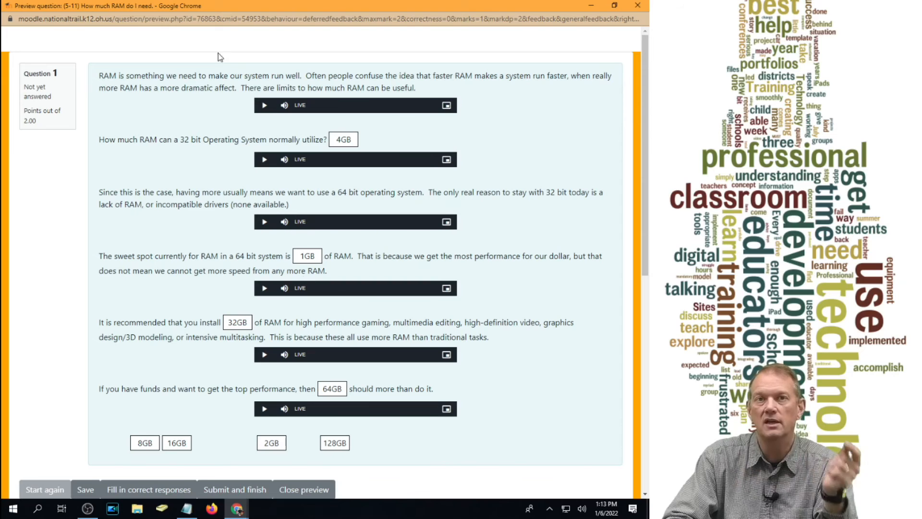
- Play and pause the first two audio clips in the RAM question, check its point value, and close the preview
{"action": "left_click", "coordinate": [264, 106]}
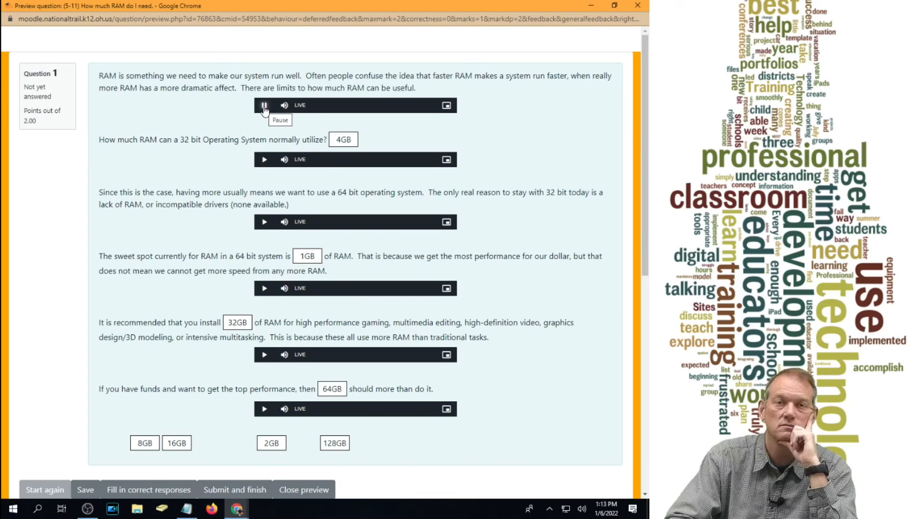
{"action": "left_click", "coordinate": [264, 106]}
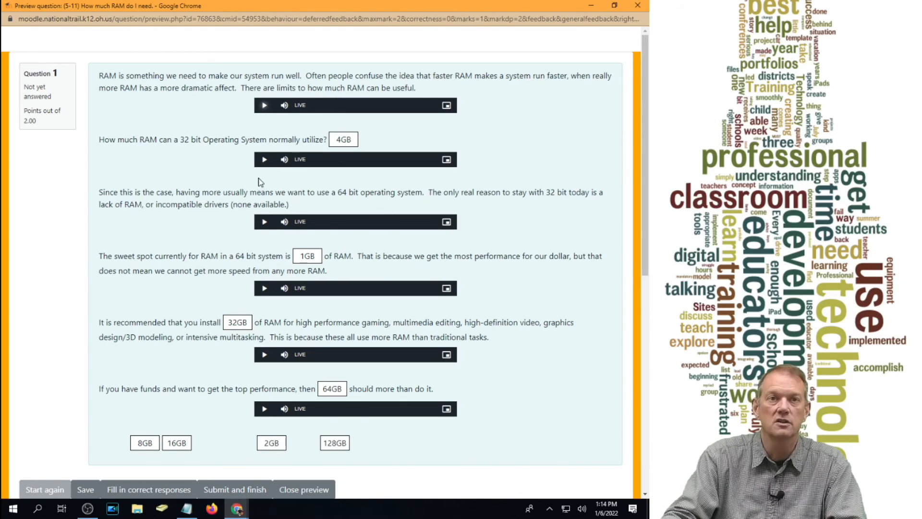
{"action": "left_click", "coordinate": [264, 160]}
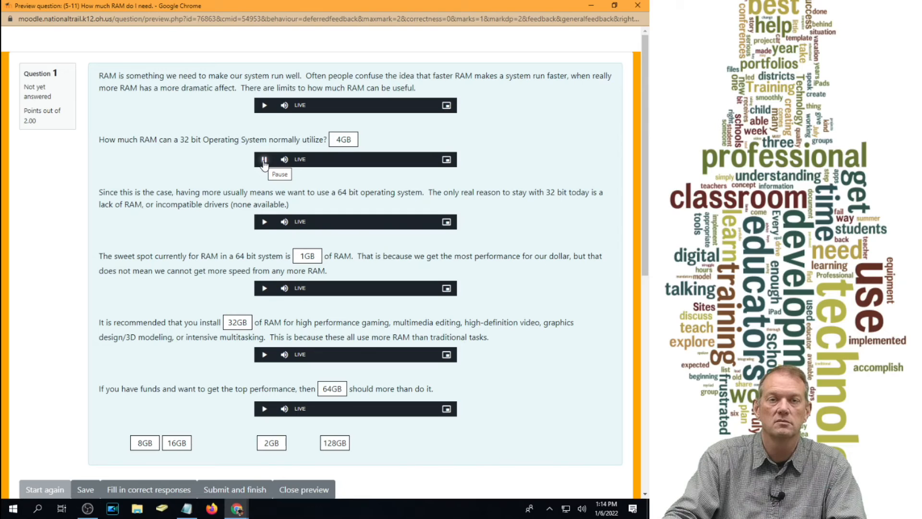
{"action": "left_click", "coordinate": [264, 161]}
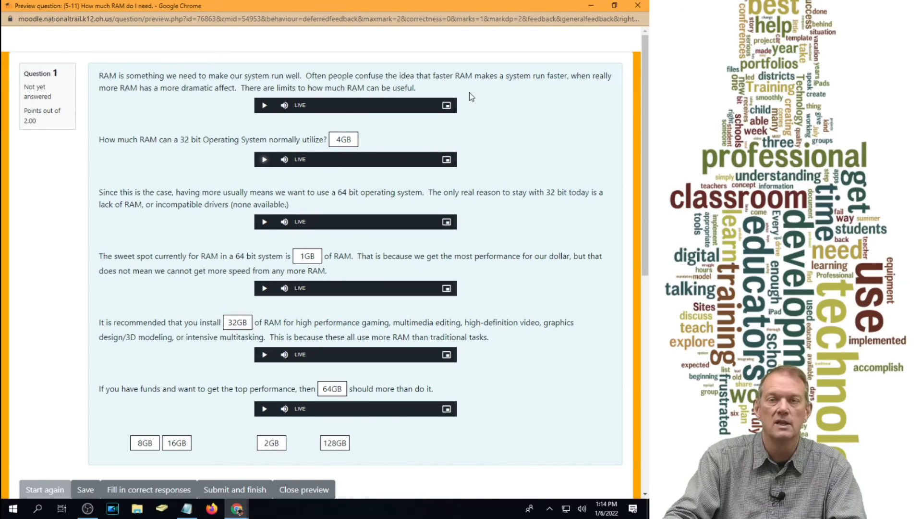
{"action": "double_click", "coordinate": [27, 122]}
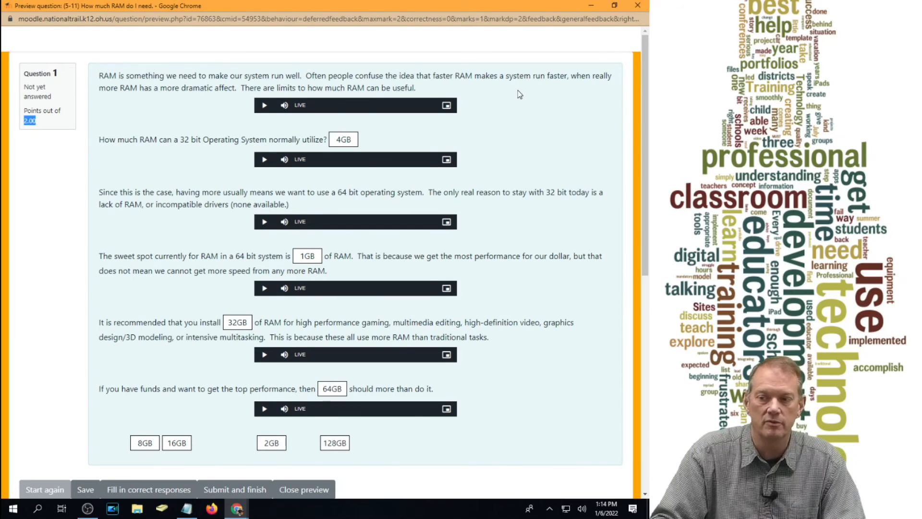
{"action": "left_click", "coordinate": [637, 8]}
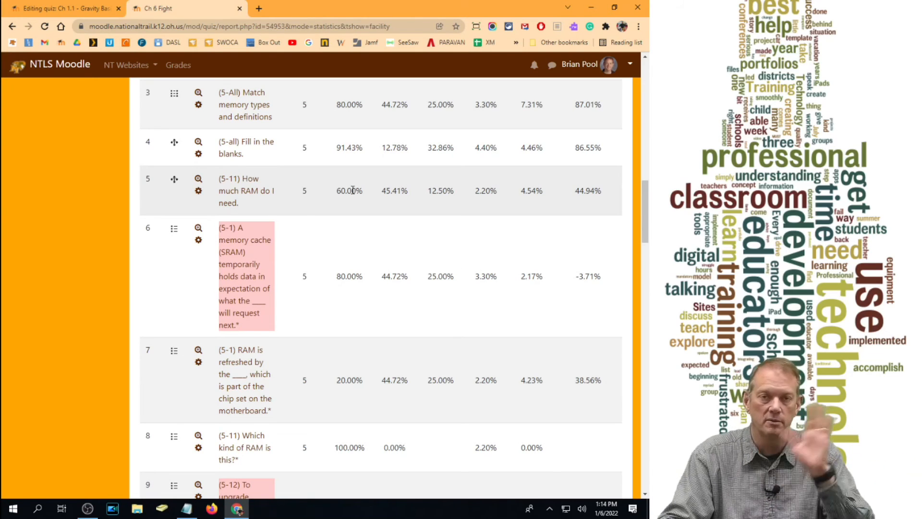
- Examine the facility index and discriminative efficiency of the questions down to question 35 in the quiz structure analysis table
{"action": "scroll", "coordinate": [348, 195], "scroll_direction": "down", "scroll_amount": 2}
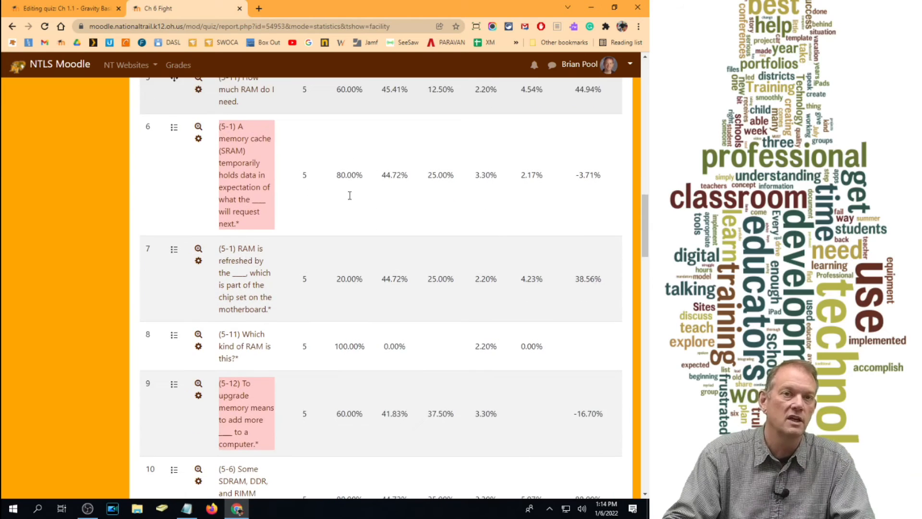
{"action": "scroll", "coordinate": [350, 195], "scroll_direction": "down", "scroll_amount": 2}
{"action": "scroll", "coordinate": [346, 196], "scroll_direction": "down", "scroll_amount": 1}
{"action": "scroll", "coordinate": [325, 197], "scroll_direction": "up", "scroll_amount": 1}
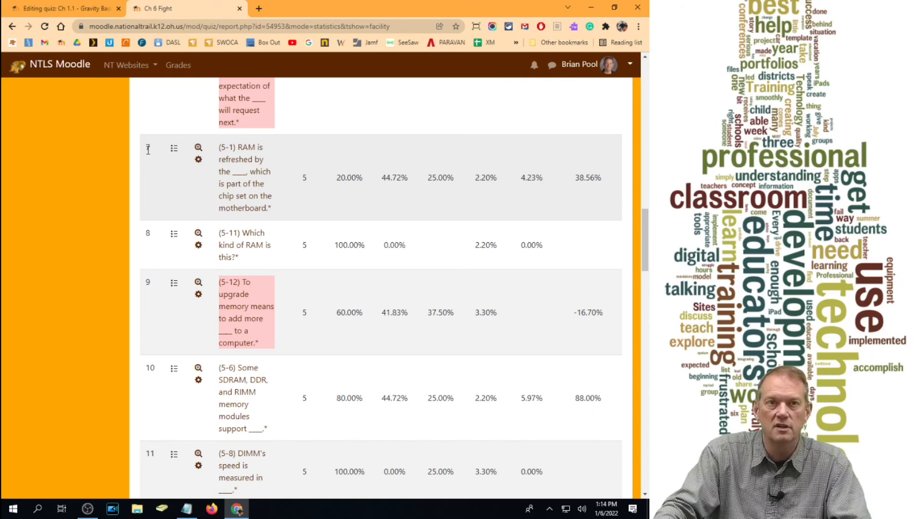
{"action": "scroll", "coordinate": [368, 221], "scroll_direction": "down", "scroll_amount": 15}
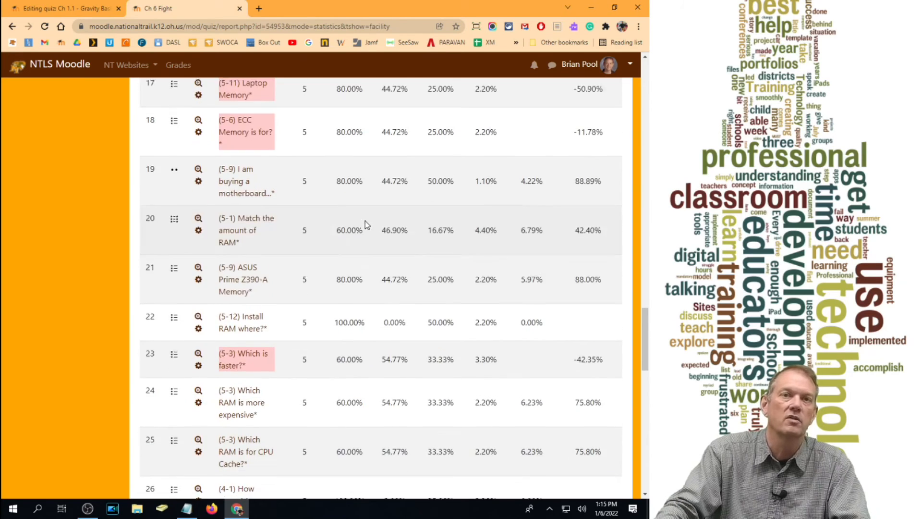
{"action": "scroll", "coordinate": [366, 222], "scroll_direction": "down", "scroll_amount": 15}
{"action": "scroll", "coordinate": [365, 221], "scroll_direction": "down", "scroll_amount": 6}
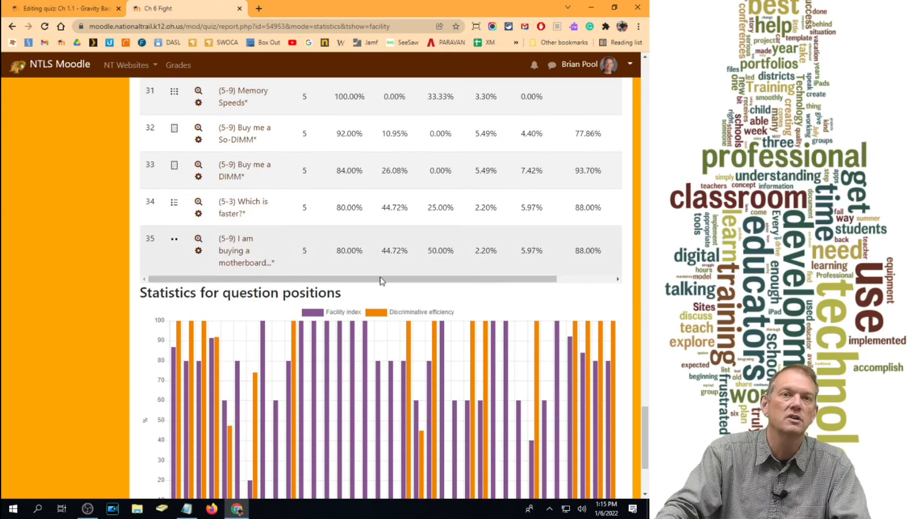
{"action": "scroll", "coordinate": [371, 264], "scroll_direction": "up", "scroll_amount": 15}
{"action": "scroll", "coordinate": [370, 266], "scroll_direction": "up", "scroll_amount": 15}
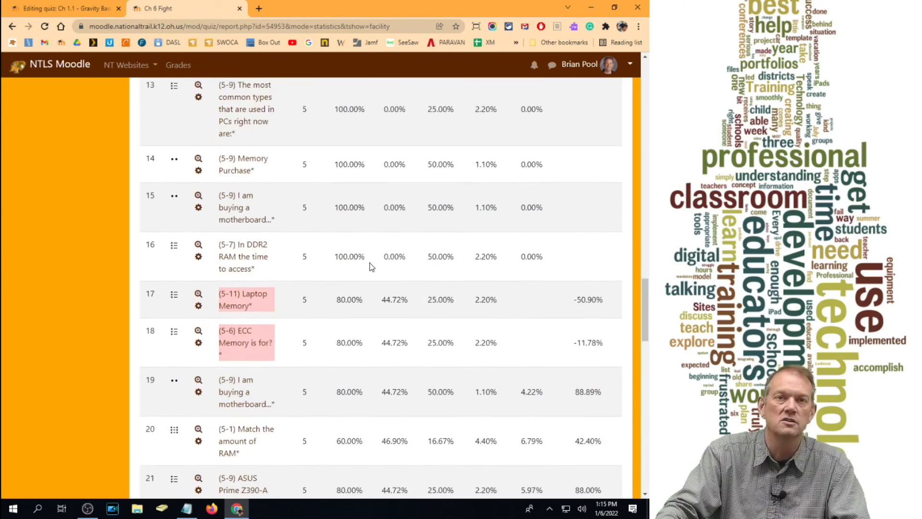
- Preview question 7, "(5-1) RAM is refreshed by the ____", from the structure analysis table, and close the preview
{"action": "scroll", "coordinate": [370, 266], "scroll_direction": "up", "scroll_amount": 4}
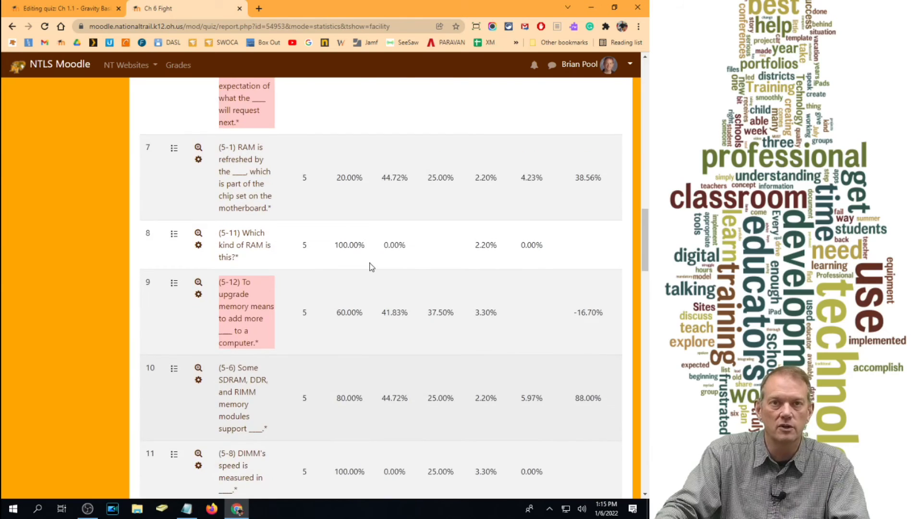
{"action": "left_click", "coordinate": [198, 249]}
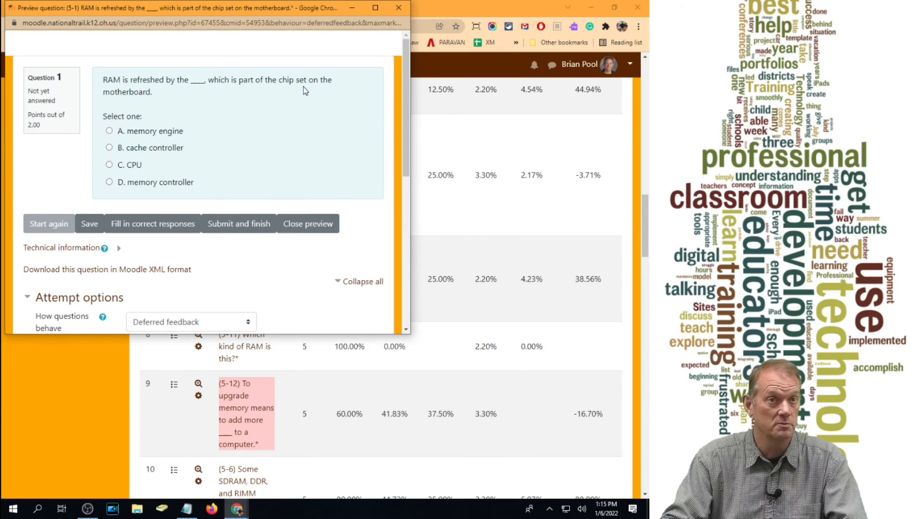
{"action": "left_click", "coordinate": [401, 8]}
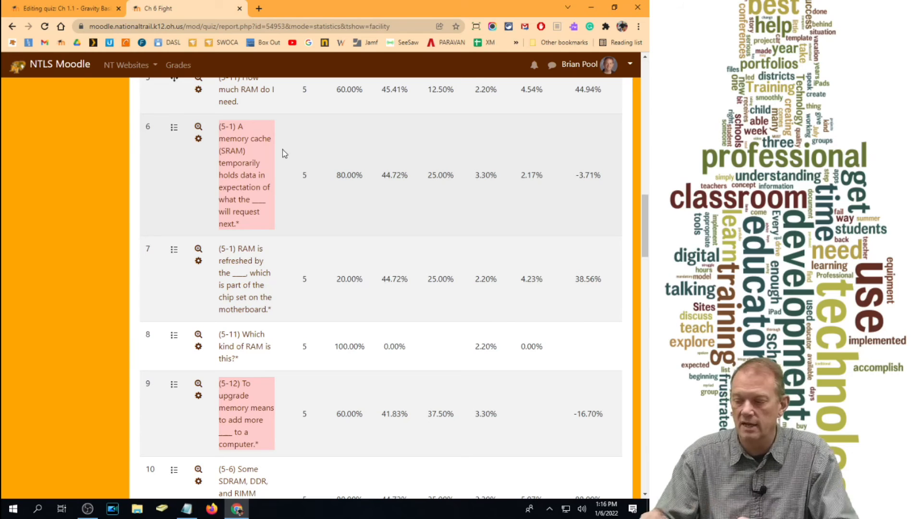
- Leave the statistics report and return to the CH 6 - Managing Memory section of the Computer Hardware course
{"action": "scroll", "coordinate": [261, 101], "scroll_direction": "up", "scroll_amount": 5}
{"action": "scroll", "coordinate": [261, 104], "scroll_direction": "up", "scroll_amount": 15}
{"action": "left_click", "coordinate": [261, 99]}
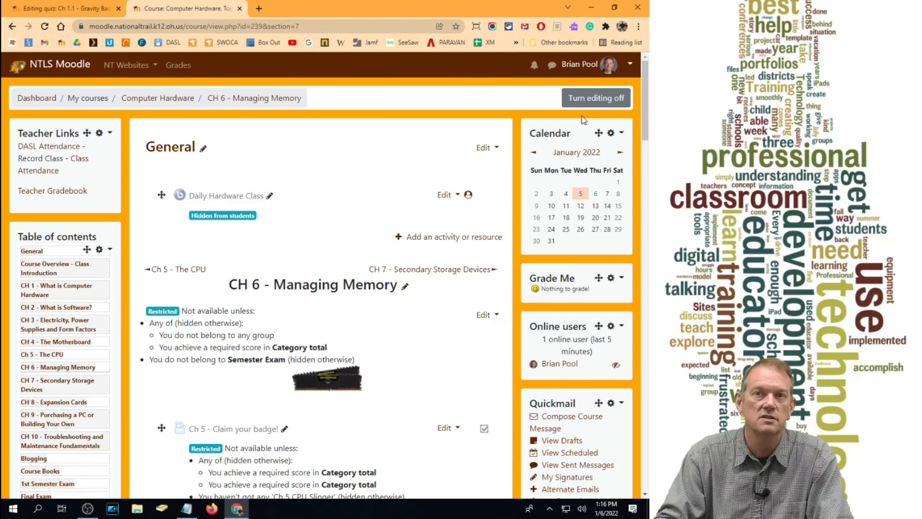
- Switch the course role to Clean Course View
{"action": "left_click", "coordinate": [618, 66]}
{"action": "left_click", "coordinate": [612, 204]}
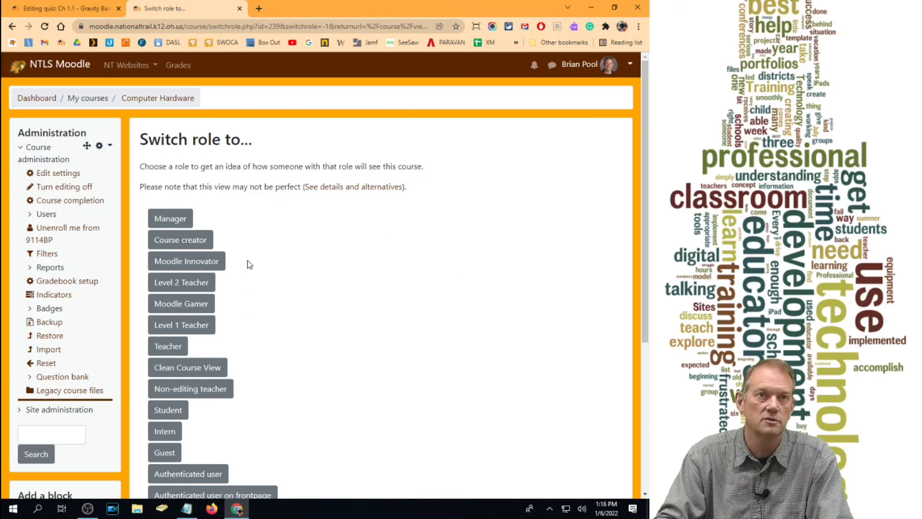
{"action": "scroll", "coordinate": [173, 314], "scroll_direction": "down", "scroll_amount": 3}
{"action": "left_click", "coordinate": [206, 217]}
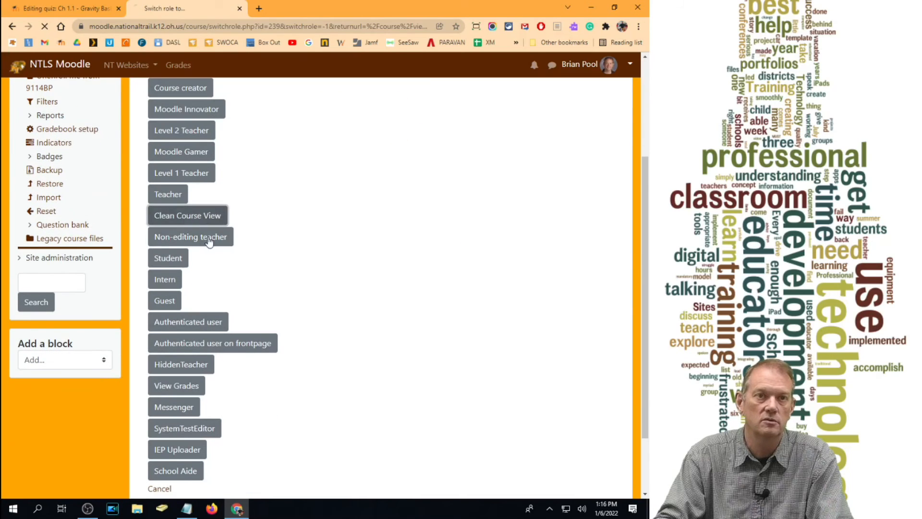
- Examine the chapter activities and projects in CH 6 - Managing Memory and in the CH 4 - The Motherboard section
{"action": "scroll", "coordinate": [353, 253], "scroll_direction": "down", "scroll_amount": 5}
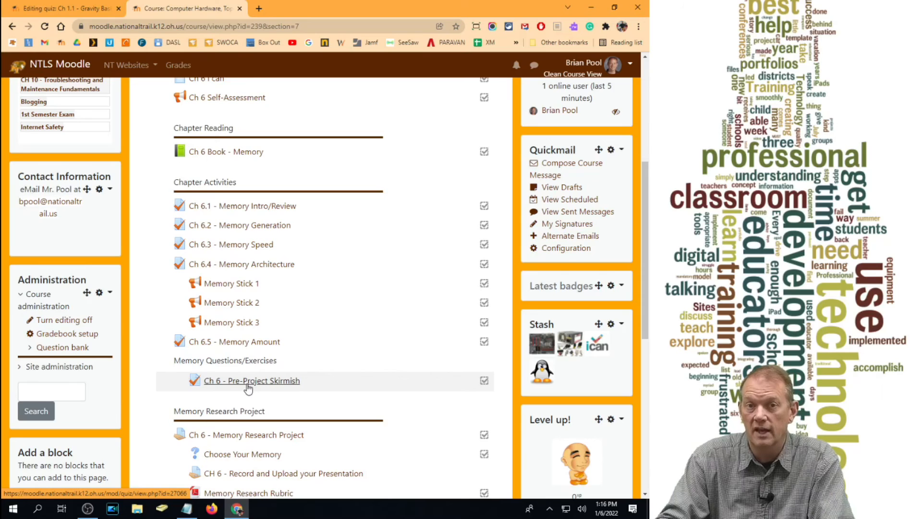
{"action": "scroll", "coordinate": [250, 389], "scroll_direction": "down", "scroll_amount": 2}
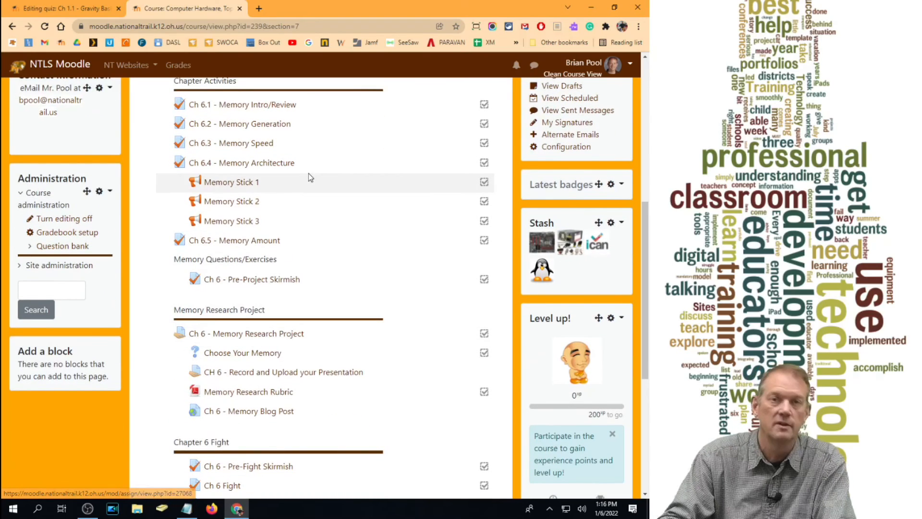
{"action": "scroll", "coordinate": [255, 183], "scroll_direction": "up", "scroll_amount": 7}
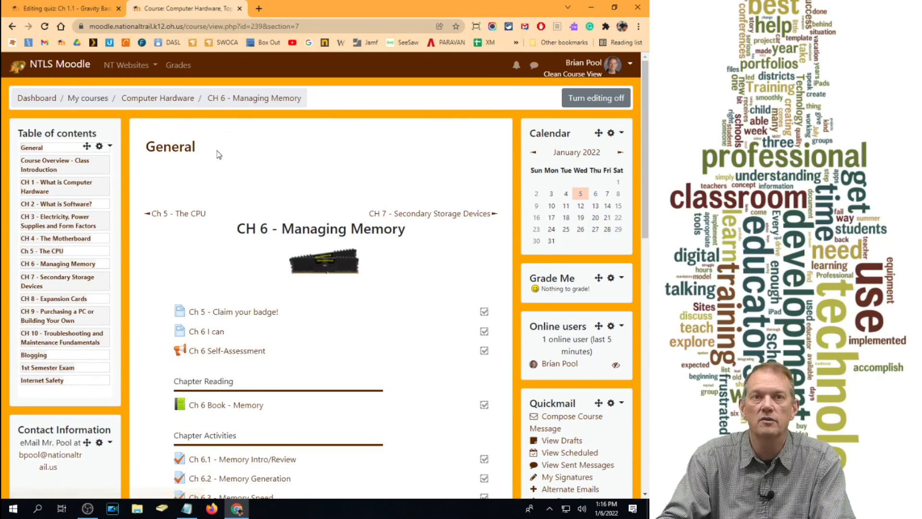
{"action": "left_click", "coordinate": [53, 240]}
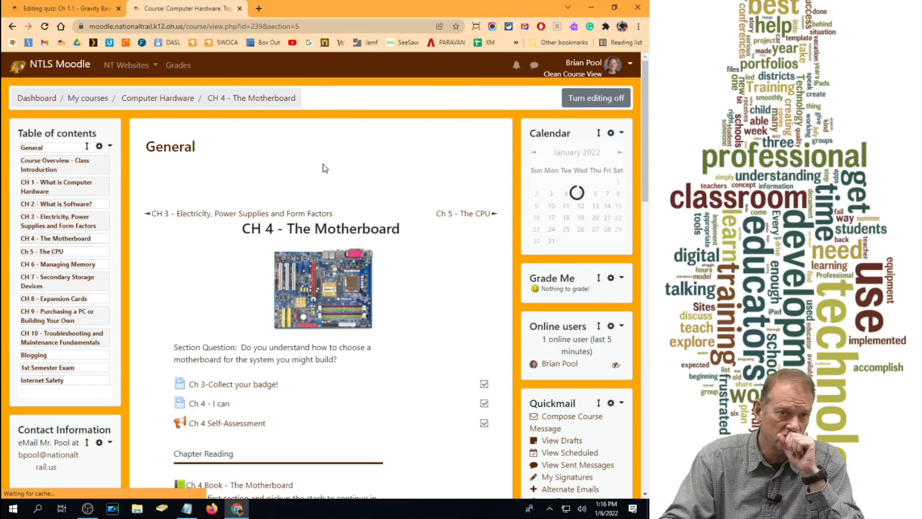
{"action": "scroll", "coordinate": [322, 169], "scroll_direction": "down", "scroll_amount": 7}
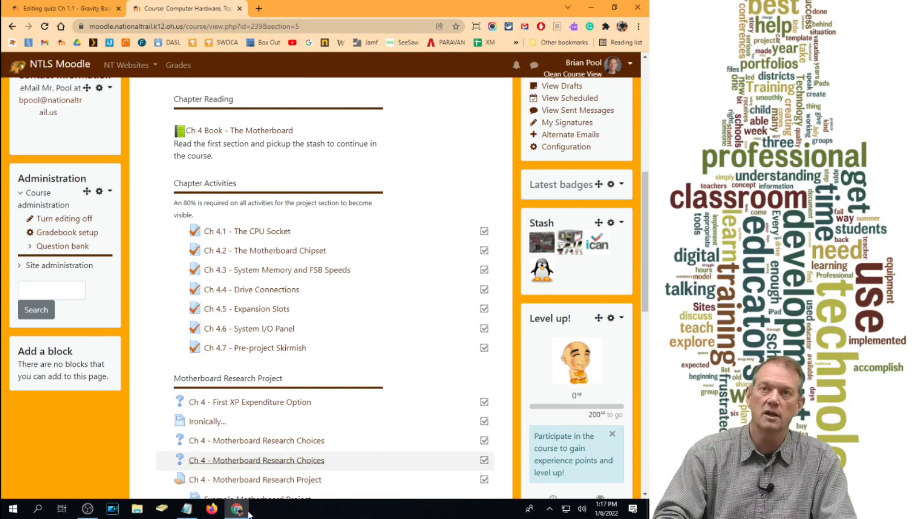
- Minimize the browser, launch SMART Notebook from the desktop, and dismiss its welcome window
{"action": "left_click", "coordinate": [591, 7]}
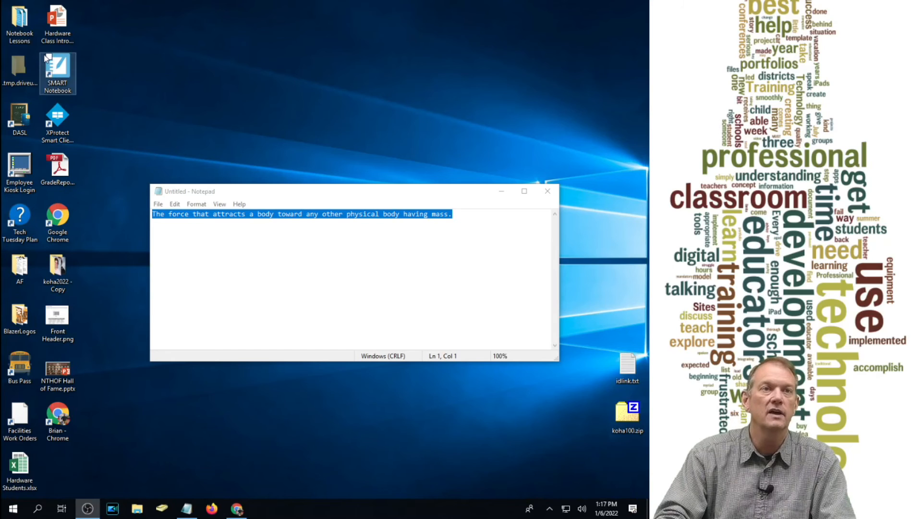
{"action": "left_click", "coordinate": [57, 72]}
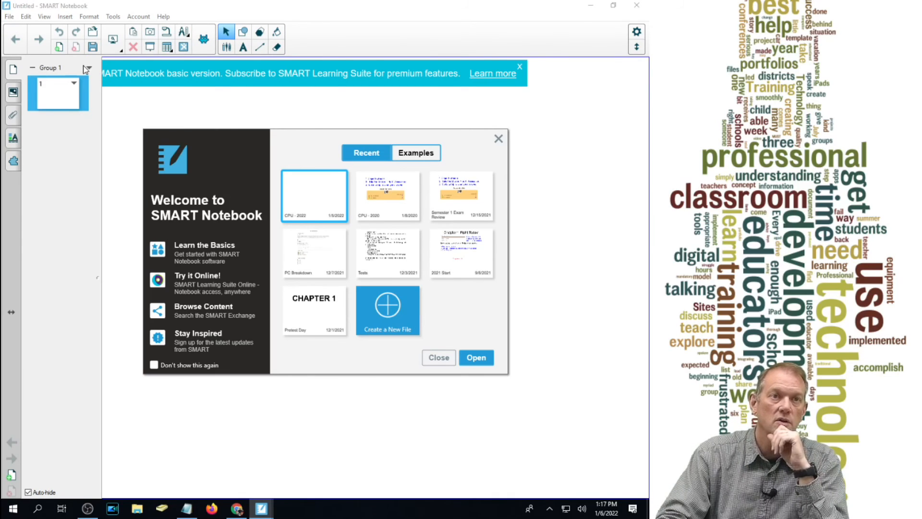
{"action": "left_click", "coordinate": [498, 139]}
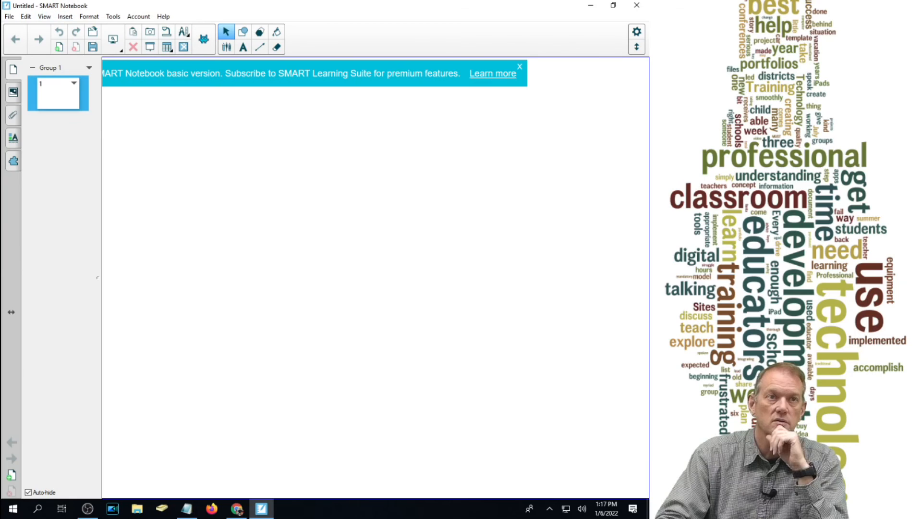
- Open the lesson file MB 2021.notebook from the CH4 folder of Notebook Lessons
{"action": "left_click", "coordinate": [9, 16]}
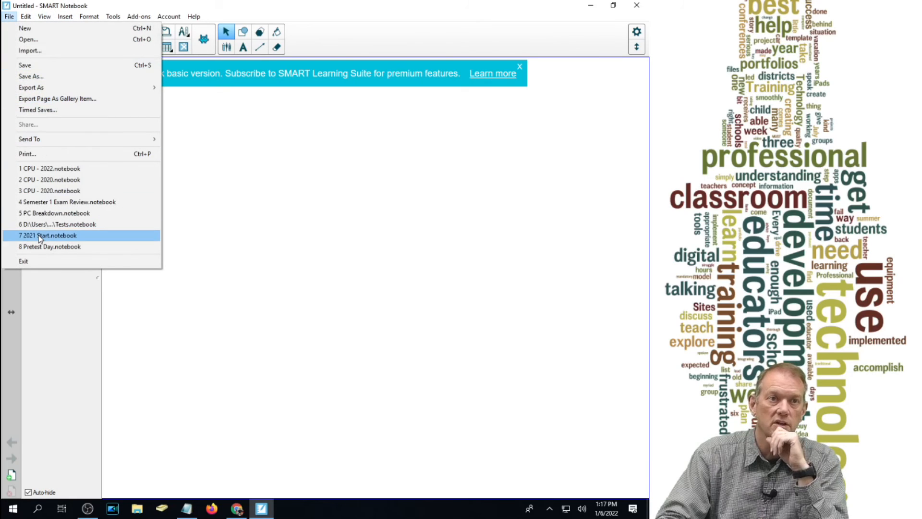
{"action": "left_click", "coordinate": [45, 43]}
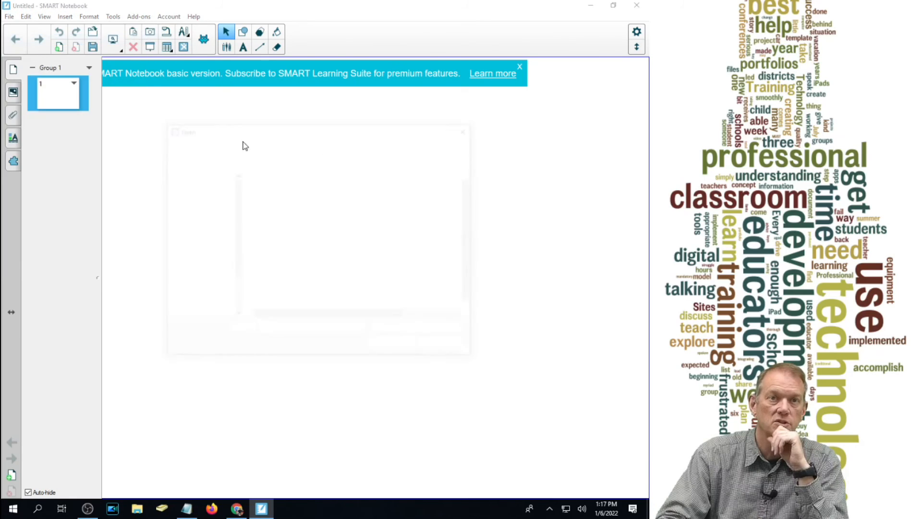
{"action": "left_click", "coordinate": [279, 146]}
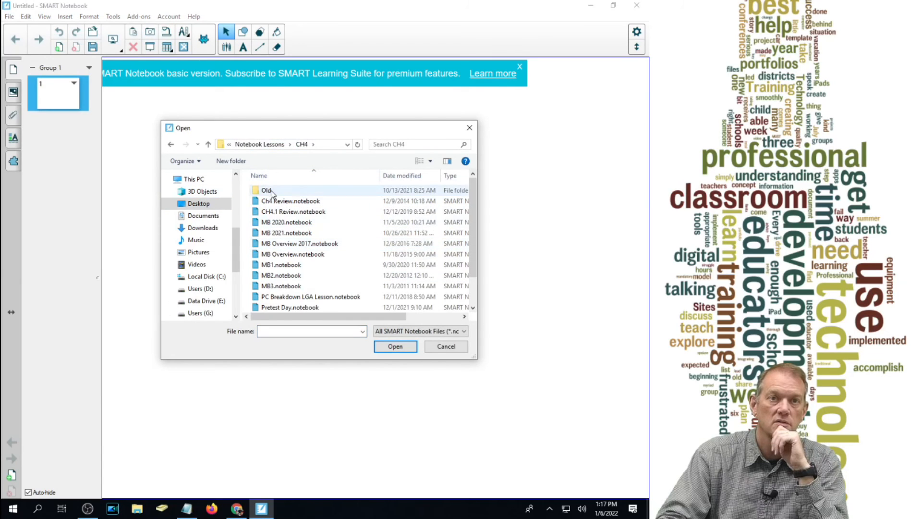
{"action": "double_click", "coordinate": [314, 235]}
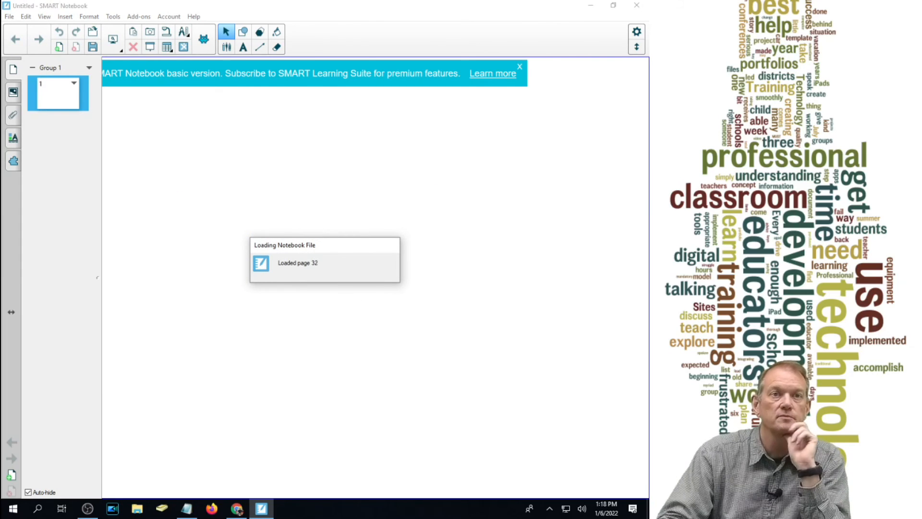
- View the red stop pages 23, 37 and 46 among the motherboard lesson's pages
{"action": "scroll", "coordinate": [48, 182], "scroll_direction": "down", "scroll_amount": 10}
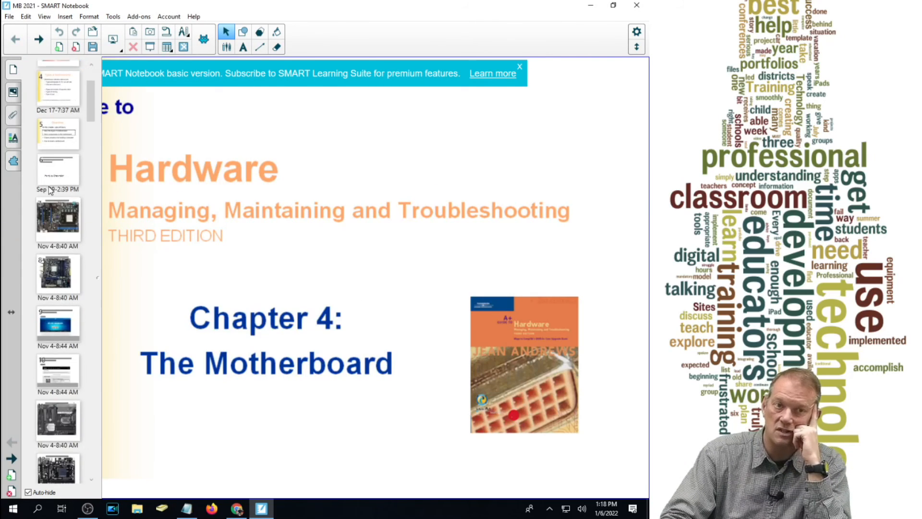
{"action": "scroll", "coordinate": [50, 202], "scroll_direction": "down", "scroll_amount": 3}
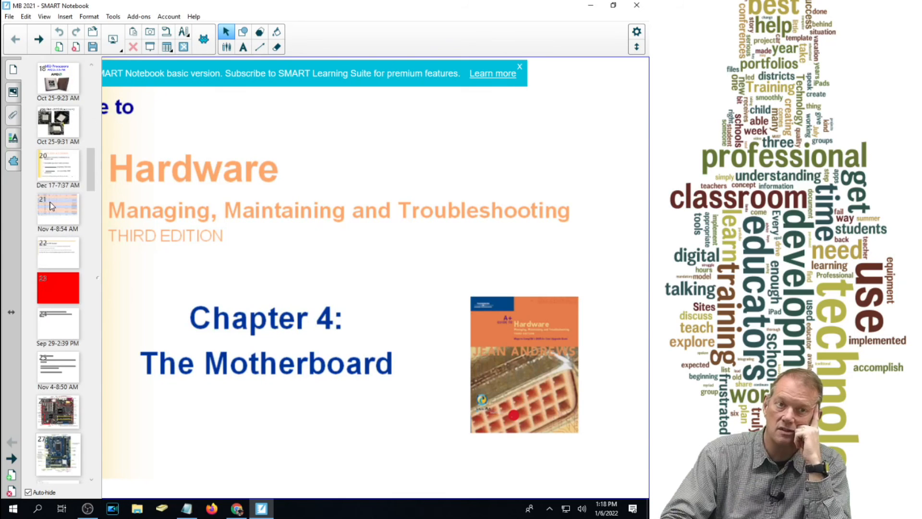
{"action": "left_click", "coordinate": [65, 296]}
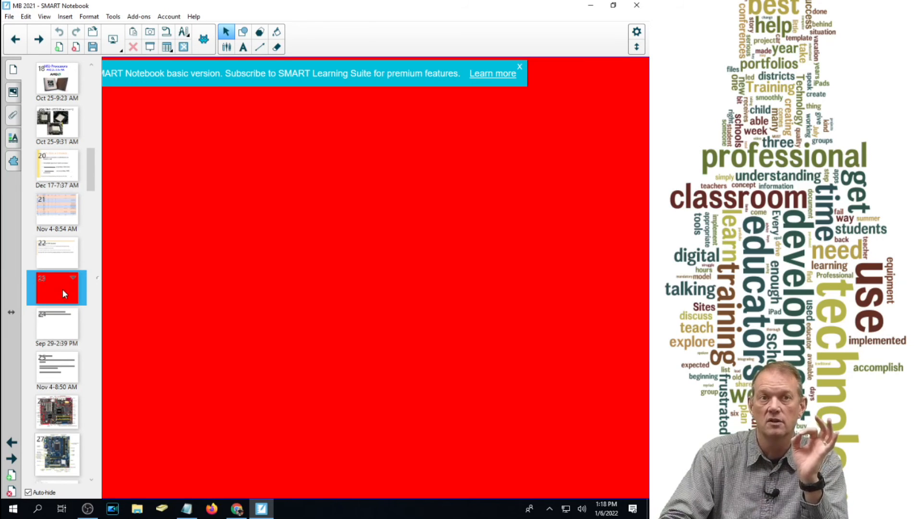
{"action": "scroll", "coordinate": [62, 289], "scroll_direction": "down", "scroll_amount": 12}
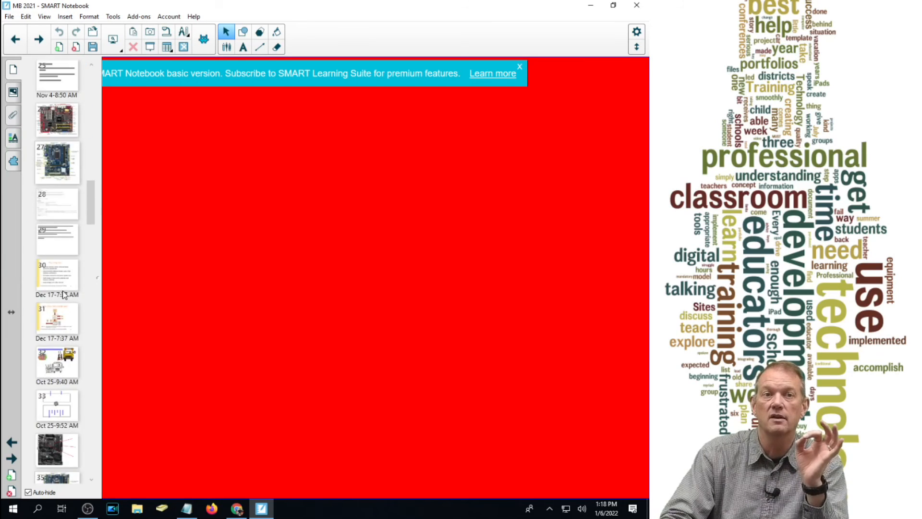
{"action": "scroll", "coordinate": [65, 294], "scroll_direction": "down", "scroll_amount": 4}
{"action": "left_click", "coordinate": [51, 230]}
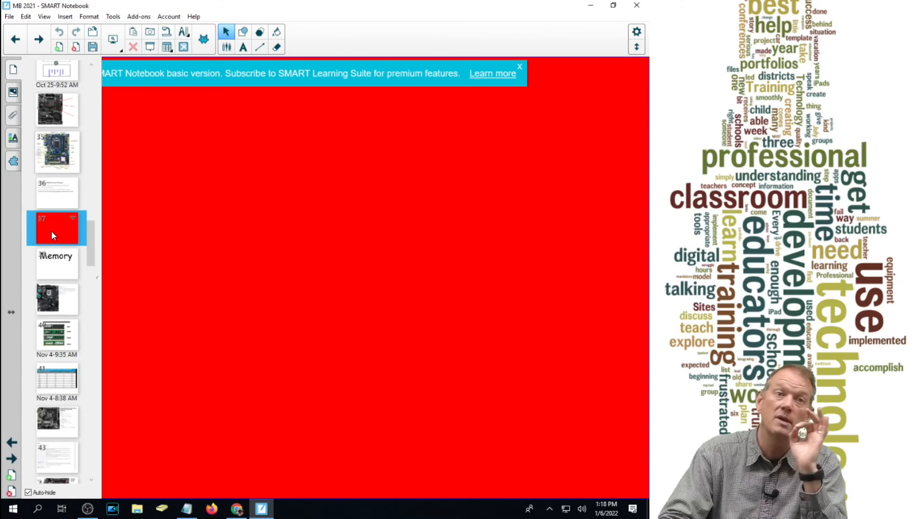
{"action": "scroll", "coordinate": [51, 230], "scroll_direction": "down", "scroll_amount": 5}
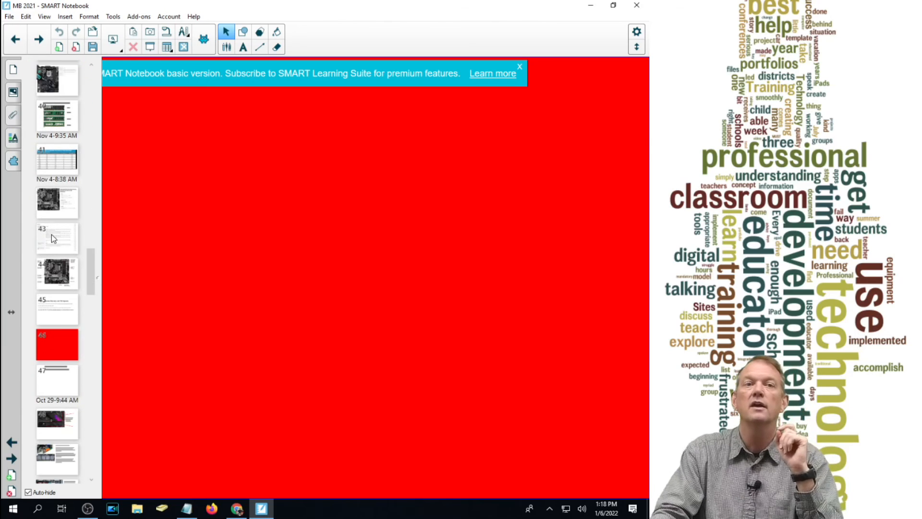
{"action": "left_click", "coordinate": [54, 340]}
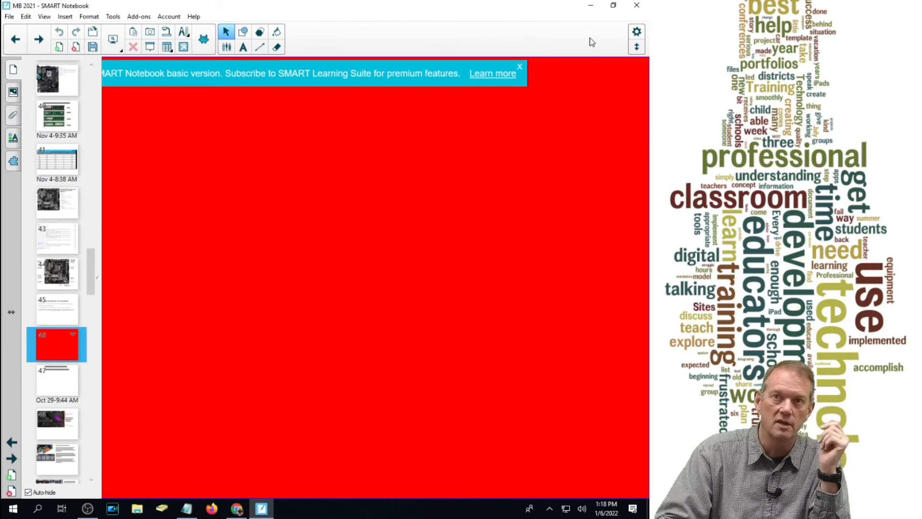
- Close SMART Notebook and close the untitled Notepad note without saving it
{"action": "left_click", "coordinate": [637, 5]}
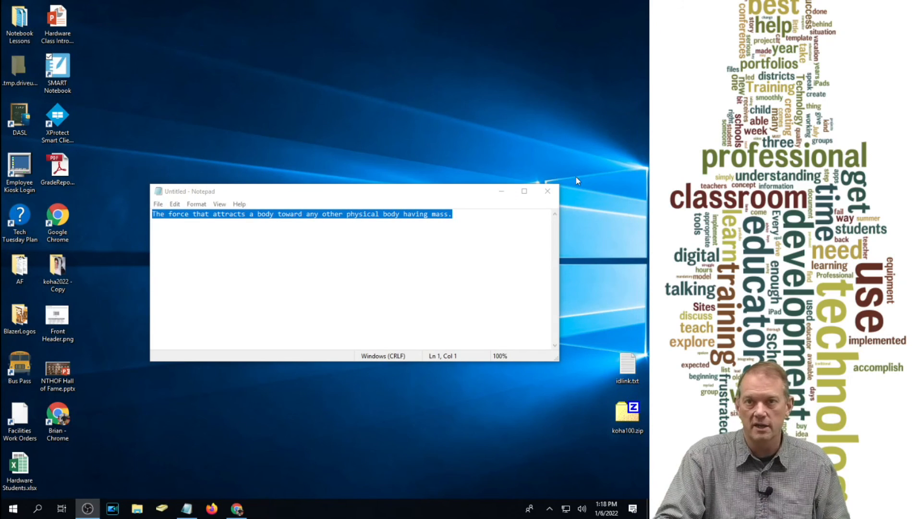
{"action": "left_click", "coordinate": [547, 191]}
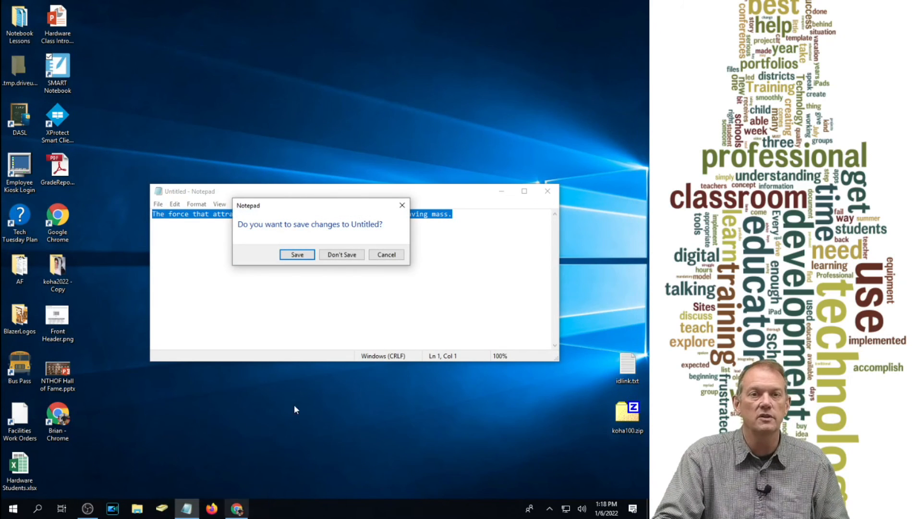
{"action": "left_click", "coordinate": [339, 255]}
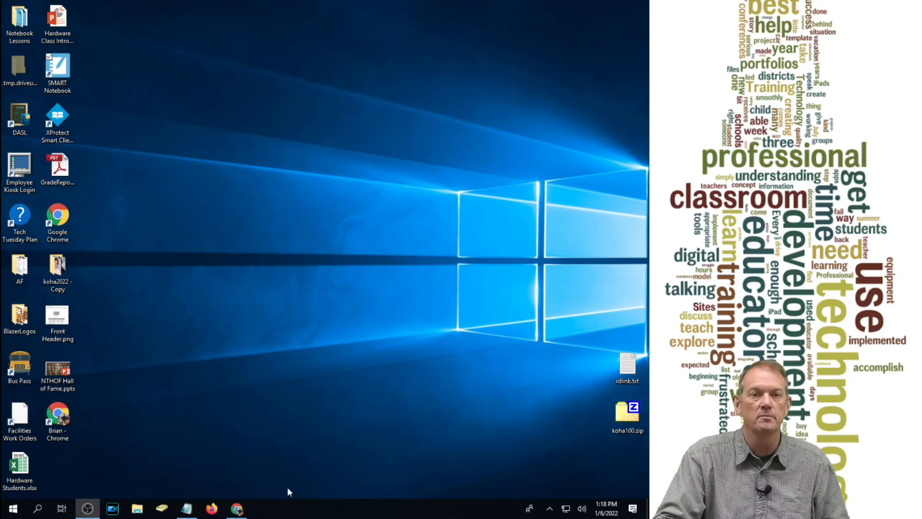
- Switch back to Chrome and show the page for editing the quiz "Ch 1.1 - Gravity Basics"
{"action": "left_click", "coordinate": [237, 508]}
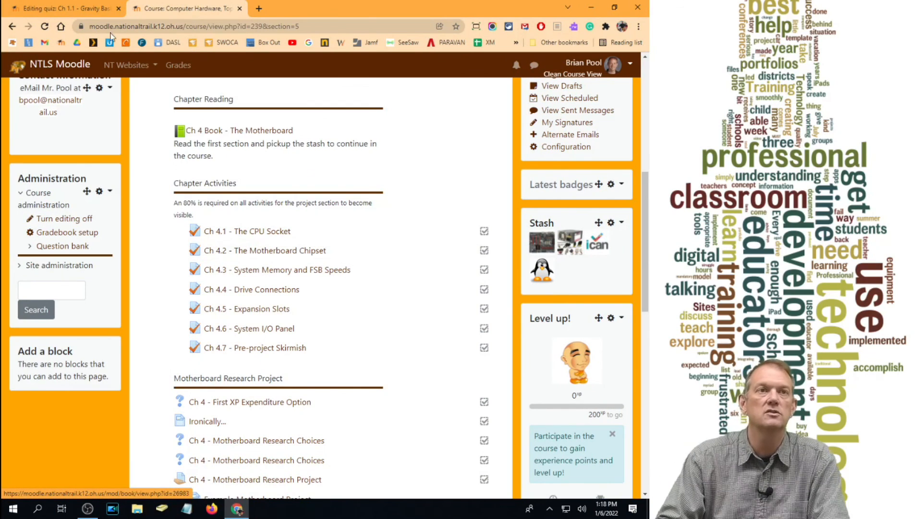
{"action": "left_click", "coordinate": [65, 9]}
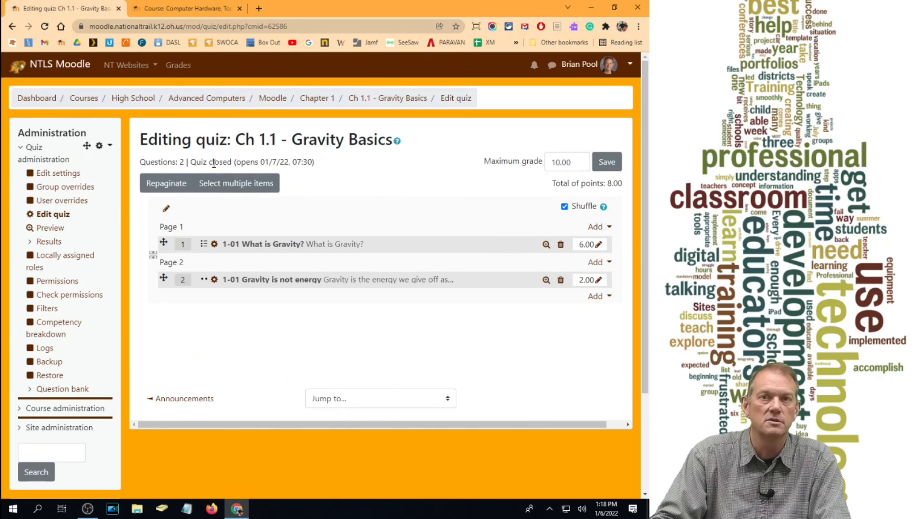
- Open the settings of the quiz "Ch 1.1 - Gravity Basics", expand all sections, and examine them from Timing to Overall feedback
{"action": "left_click", "coordinate": [57, 174]}
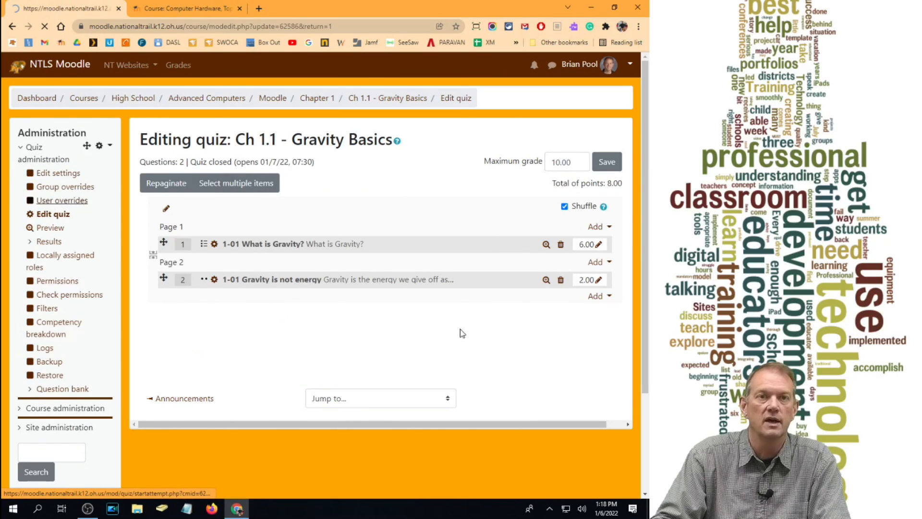
{"action": "scroll", "coordinate": [650, 157], "scroll_direction": "down", "scroll_amount": 5}
{"action": "scroll", "coordinate": [613, 249], "scroll_direction": "up", "scroll_amount": 5}
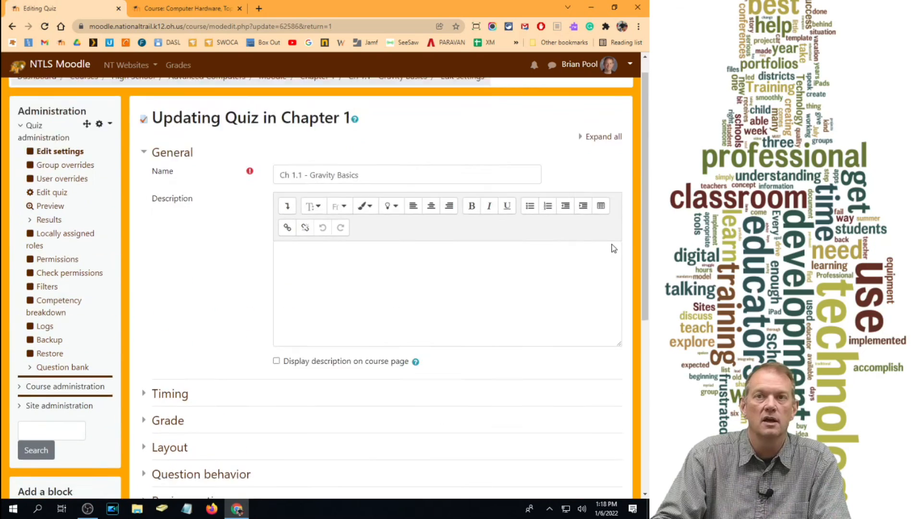
{"action": "left_click", "coordinate": [610, 163]}
{"action": "scroll", "coordinate": [342, 253], "scroll_direction": "down", "scroll_amount": 2}
{"action": "scroll", "coordinate": [342, 253], "scroll_direction": "down", "scroll_amount": 3}
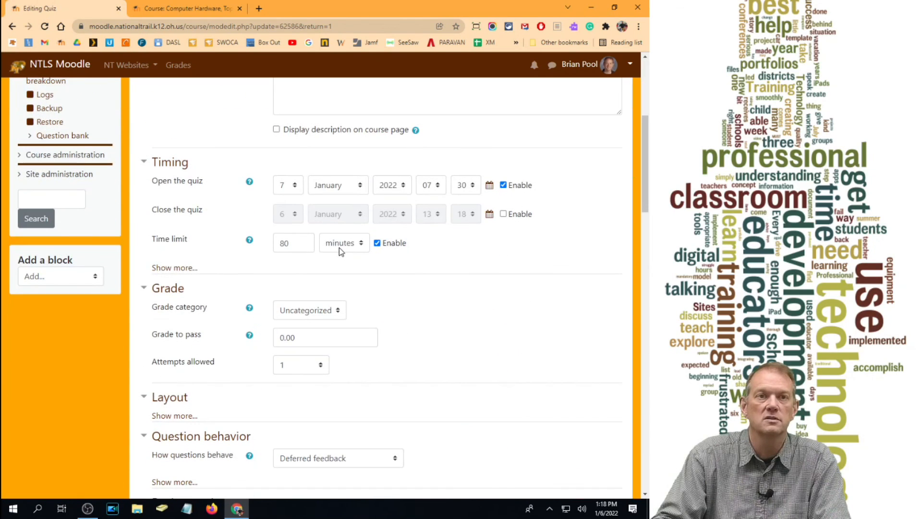
{"action": "scroll", "coordinate": [199, 270], "scroll_direction": "down", "scroll_amount": 5}
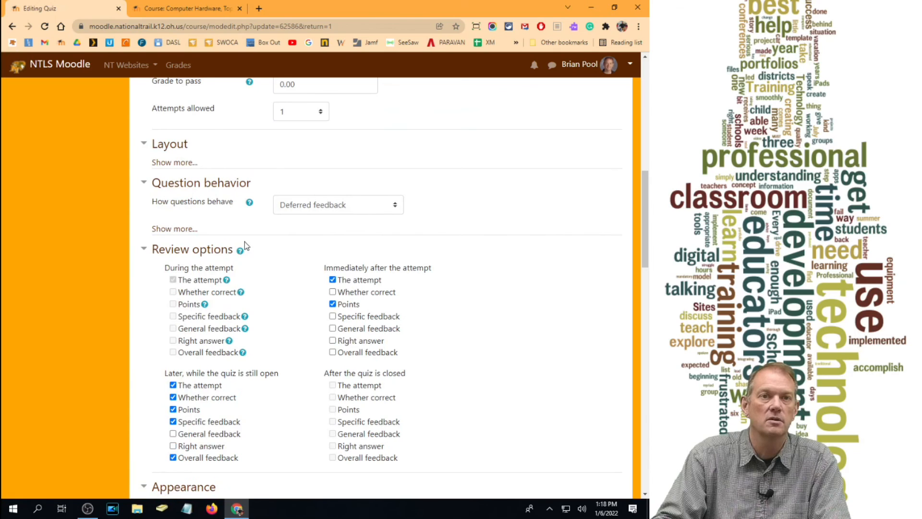
{"action": "scroll", "coordinate": [212, 256], "scroll_direction": "down", "scroll_amount": 5}
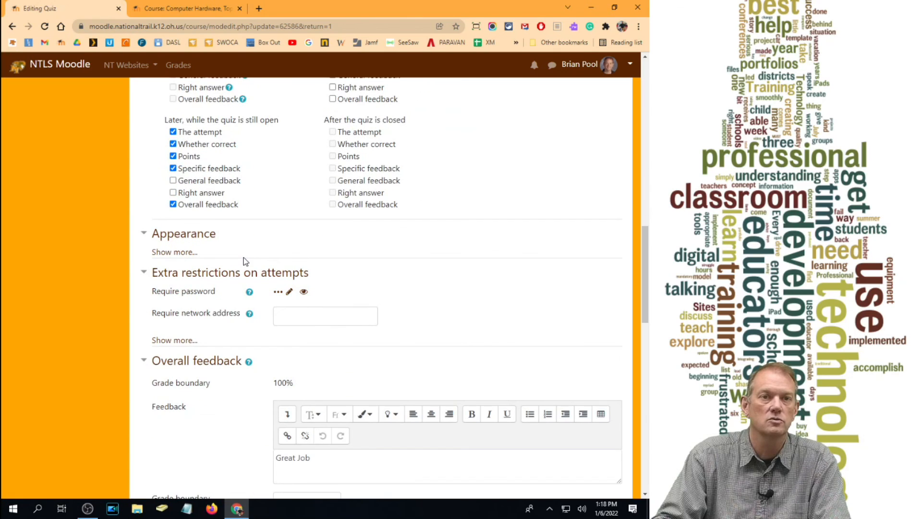
{"action": "scroll", "coordinate": [245, 261], "scroll_direction": "up", "scroll_amount": 8}
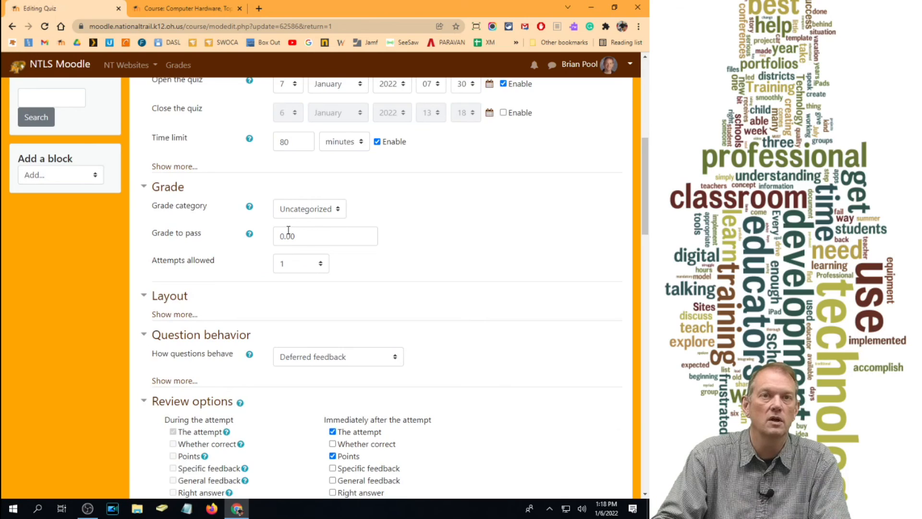
{"action": "scroll", "coordinate": [288, 231], "scroll_direction": "up", "scroll_amount": 8}
{"action": "scroll", "coordinate": [290, 234], "scroll_direction": "down", "scroll_amount": 4}
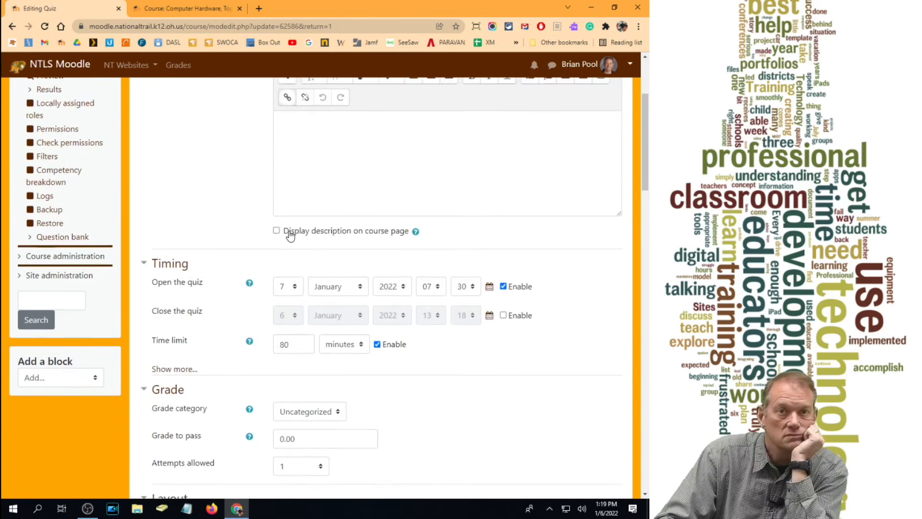
- Set the quiz's attempts allowed to Unlimited, reveal the additional Layout options, and collapse the Layout section
{"action": "scroll", "coordinate": [290, 235], "scroll_direction": "down", "scroll_amount": 4}
{"action": "left_click", "coordinate": [306, 261]}
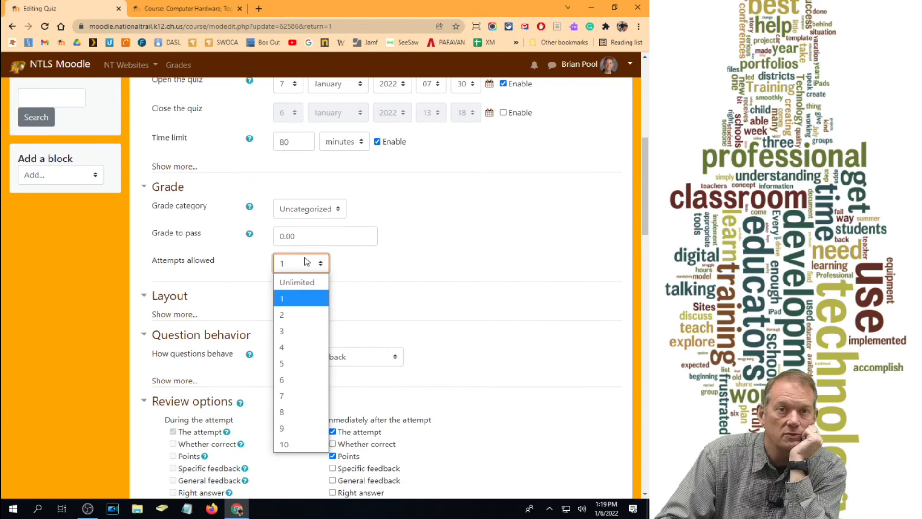
{"action": "left_click", "coordinate": [298, 282]}
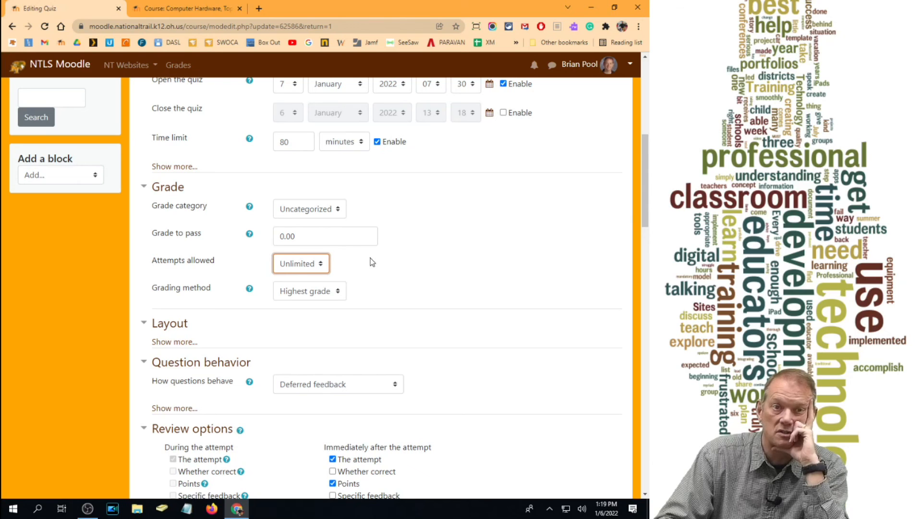
{"action": "left_click", "coordinate": [185, 342]}
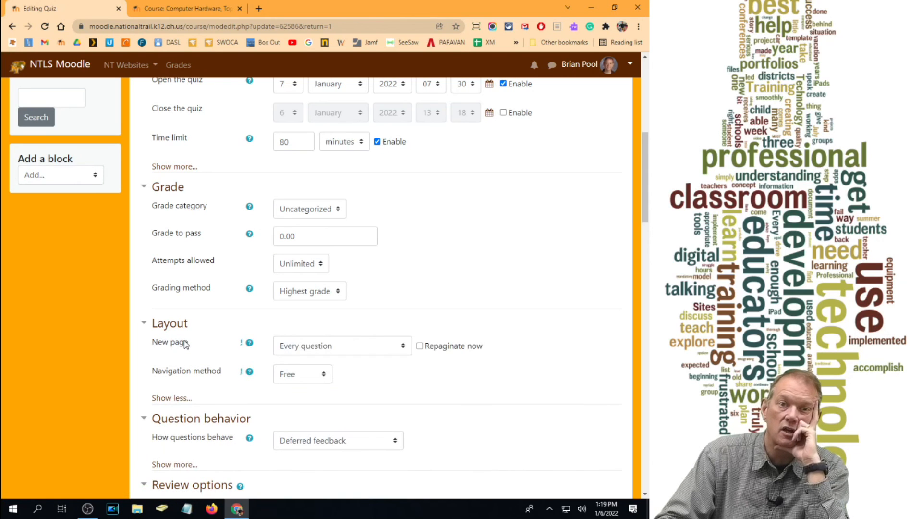
{"action": "left_click", "coordinate": [166, 323]}
{"action": "scroll", "coordinate": [212, 317], "scroll_direction": "down", "scroll_amount": 8}
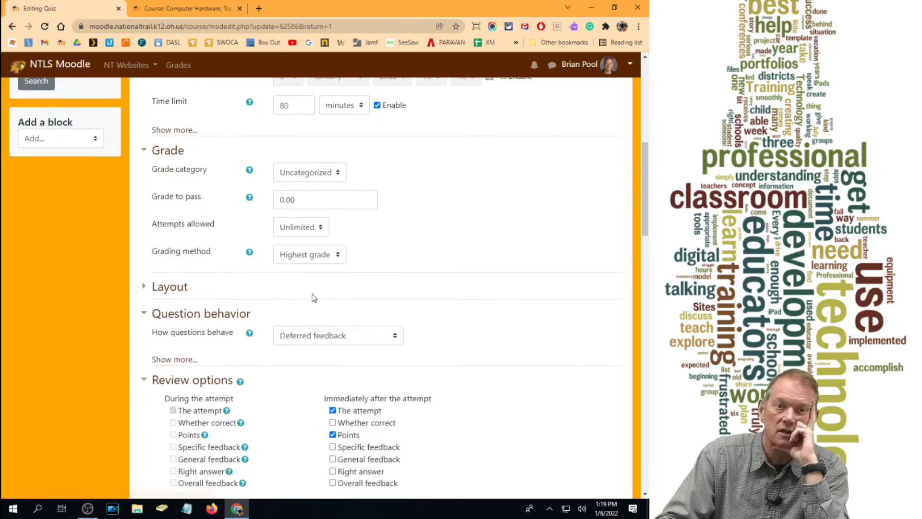
- Enable both enforced delays, with 10 minutes between the 1st and 2nd attempts and 5 minutes between later attempts
{"action": "scroll", "coordinate": [313, 299], "scroll_direction": "down", "scroll_amount": 3}
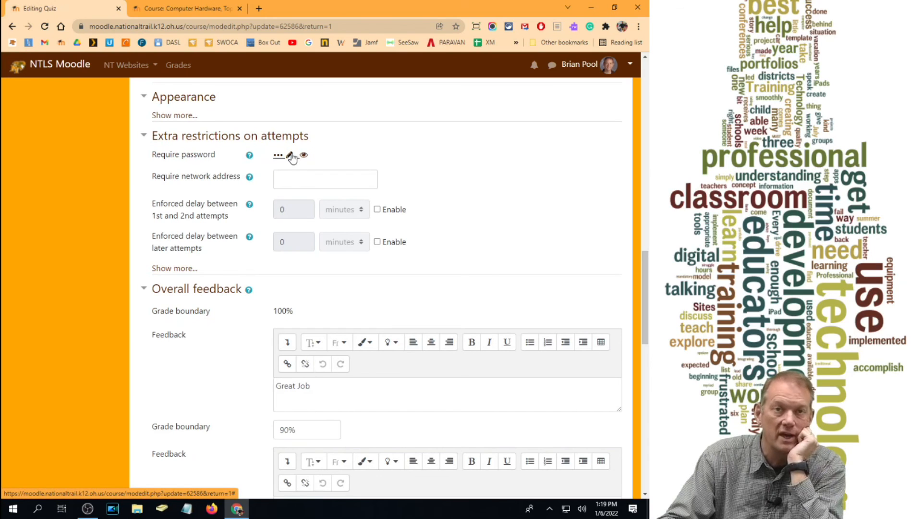
{"action": "left_click", "coordinate": [378, 210]}
{"action": "left_click", "coordinate": [239, 207]}
{"action": "type", "text": "10"}
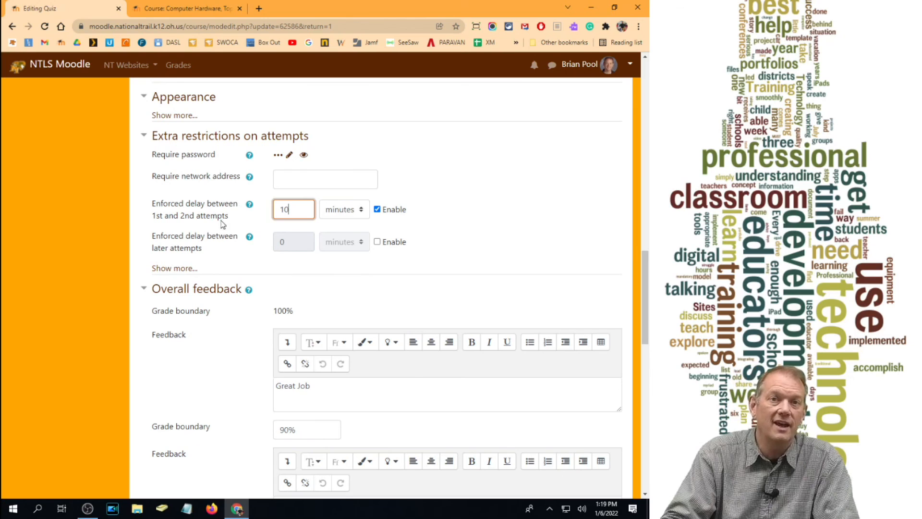
{"action": "left_click", "coordinate": [378, 242]}
{"action": "double_click", "coordinate": [285, 242]}
{"action": "type", "text": "5"}
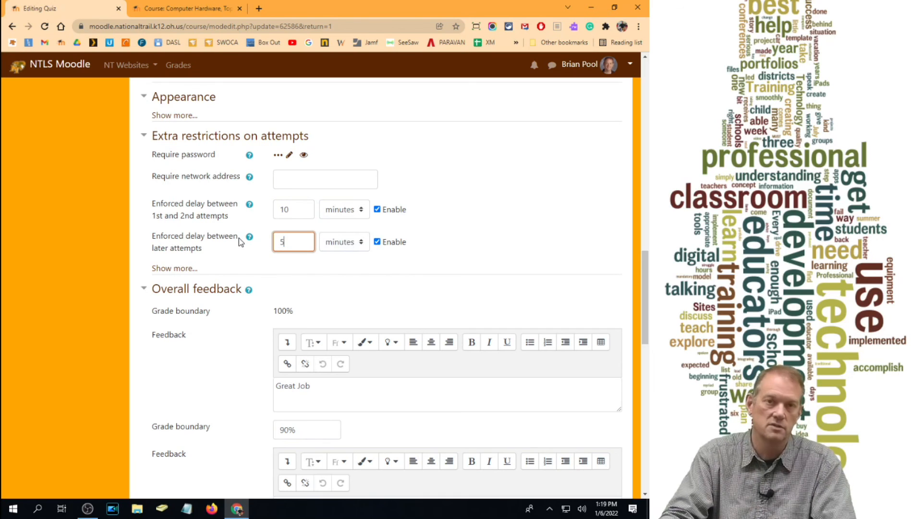
- Set the enforced delay between later attempts to 1 hour and the one between the 1st and 2nd attempts to 20 minutes
{"action": "left_click", "coordinate": [358, 242]}
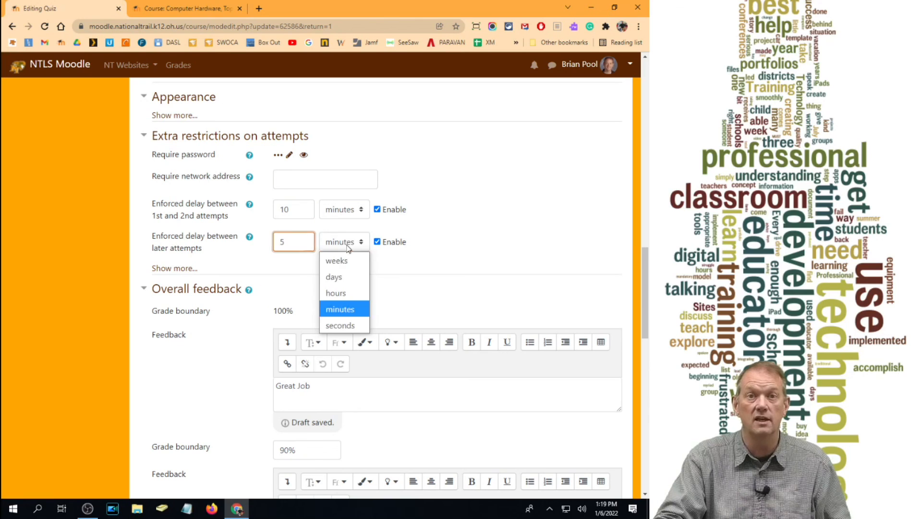
{"action": "left_click", "coordinate": [345, 293]}
{"action": "double_click", "coordinate": [288, 242]}
{"action": "type", "text": "1"}
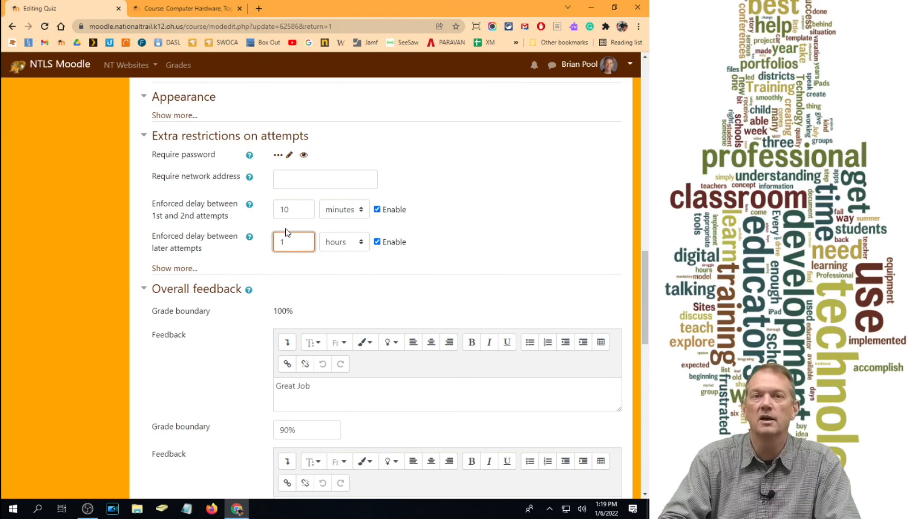
{"action": "double_click", "coordinate": [295, 210]}
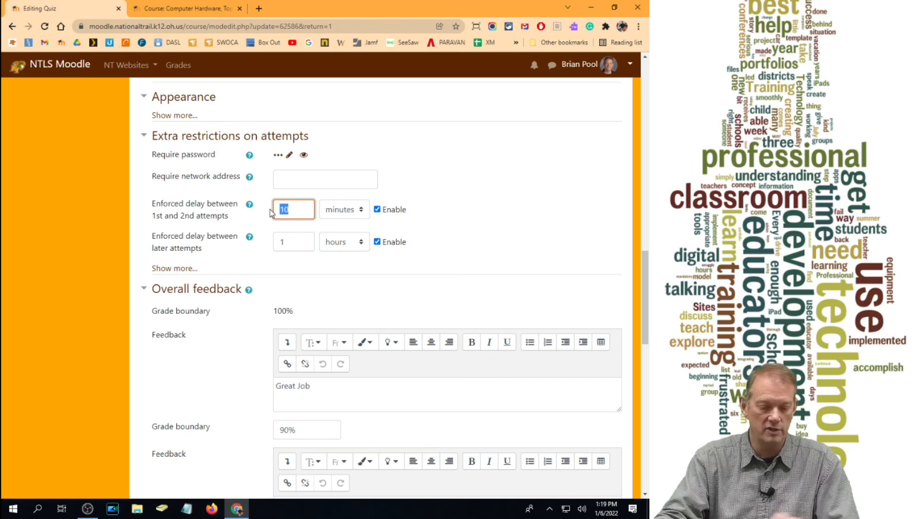
{"action": "type", "text": "20"}
{"action": "left_click", "coordinate": [523, 210]}
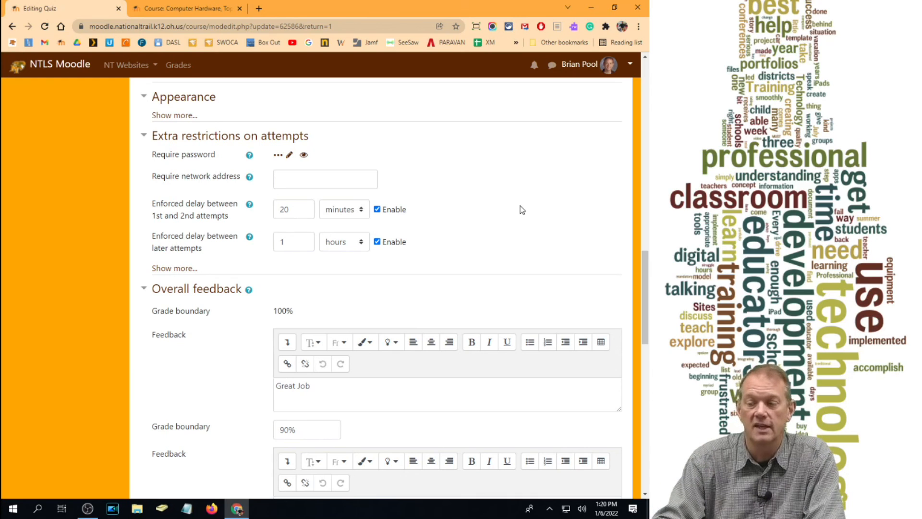
- Leave the quiz settings without saving the changes and return to the page for editing the quiz's questions
{"action": "left_click_drag", "start_coordinate": [646, 282], "coordinate": [645, 93]}
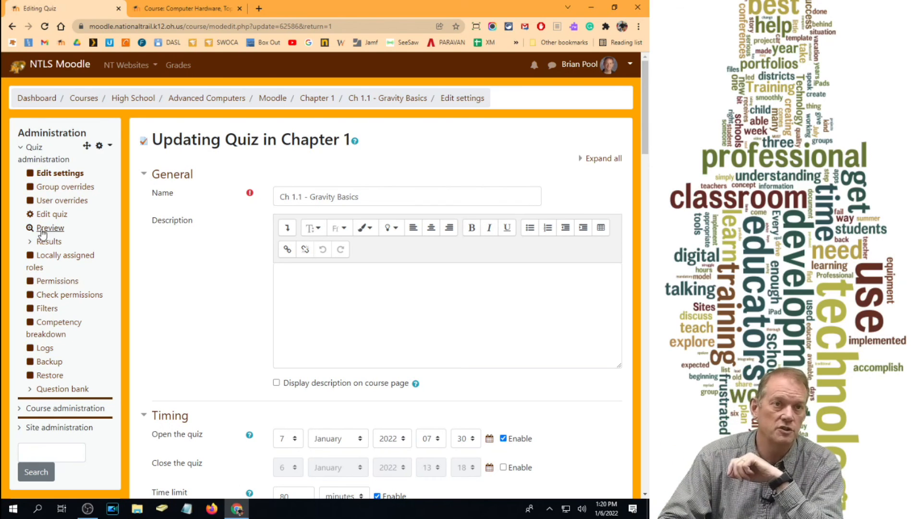
{"action": "left_click", "coordinate": [52, 214]}
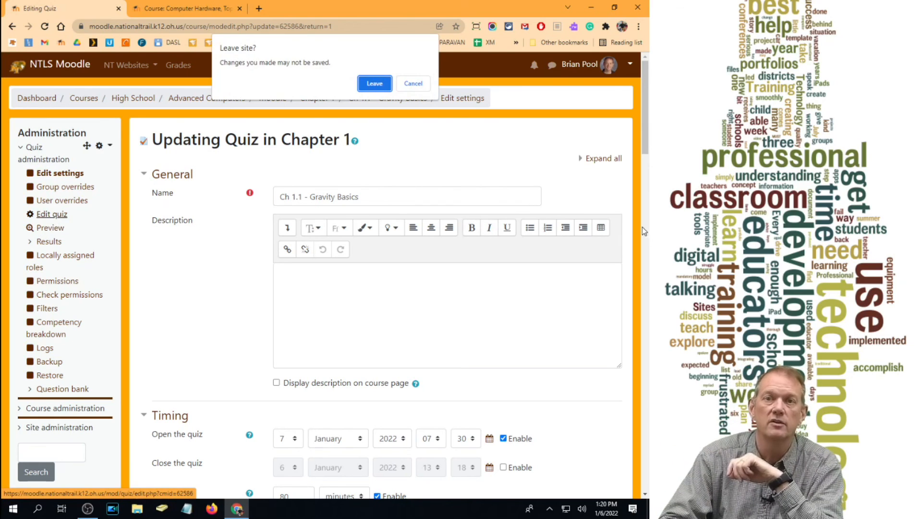
{"action": "left_click", "coordinate": [374, 84]}
- Open the question type chooser for a new question at the end of the quiz and look through the available types
{"action": "left_click", "coordinate": [598, 296]}
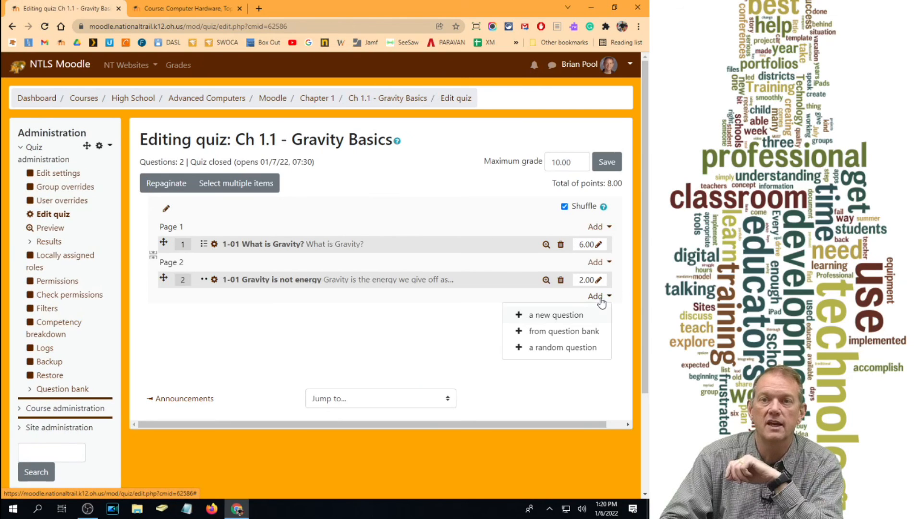
{"action": "left_click", "coordinate": [561, 316]}
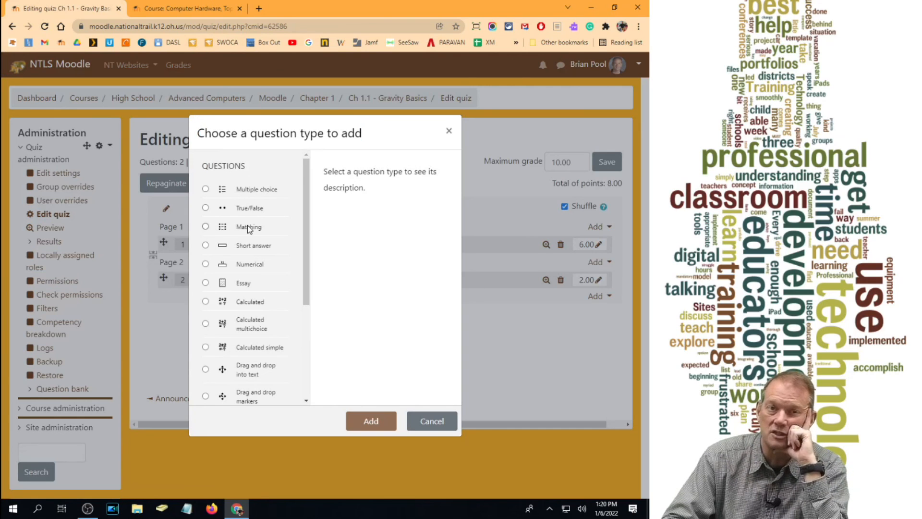
{"action": "scroll", "coordinate": [250, 248], "scroll_direction": "down", "scroll_amount": 3}
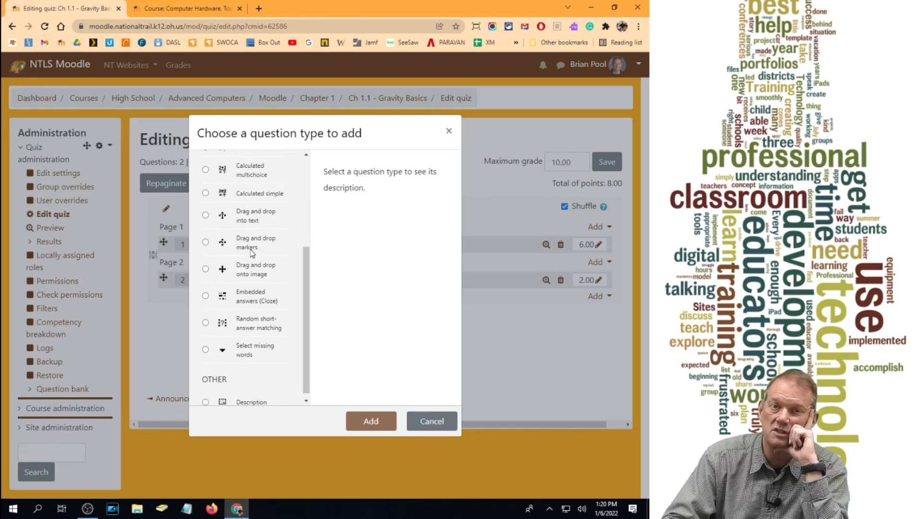
{"action": "scroll", "coordinate": [249, 260], "scroll_direction": "up", "scroll_amount": 3}
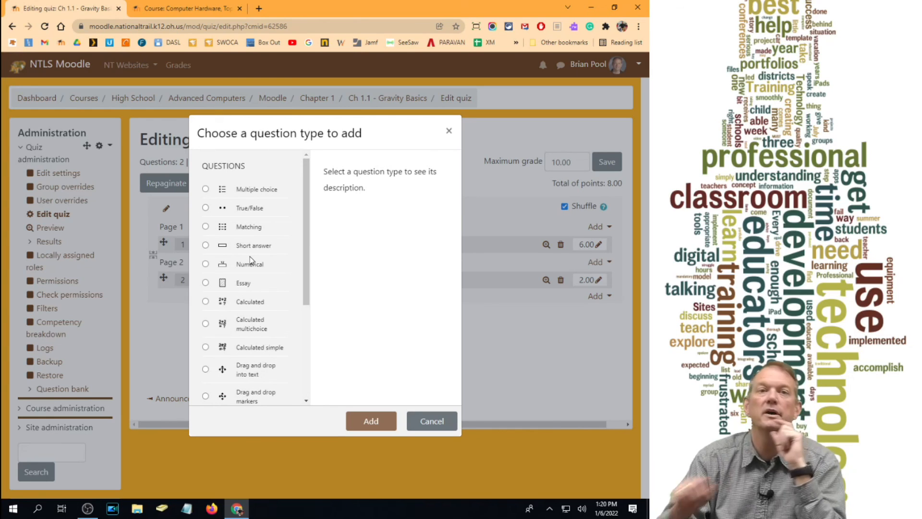